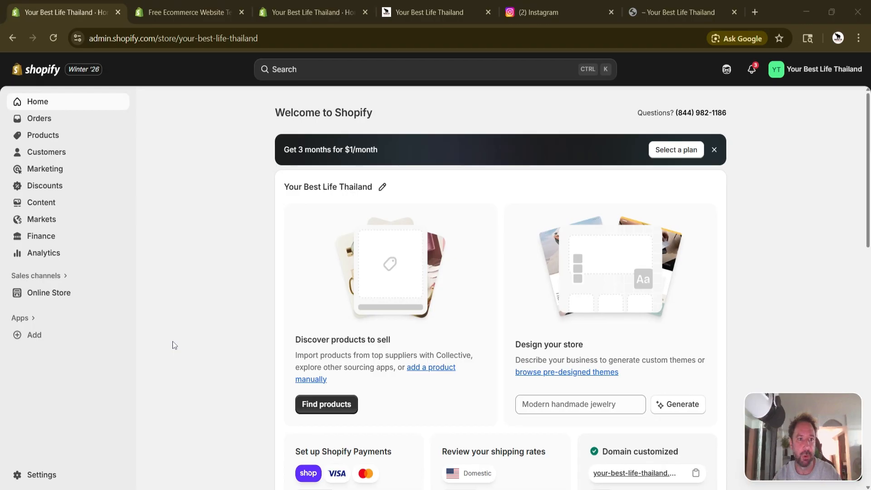
Open the Shopify Theme Store from the online store's themes page and filter the themes to free ones only.
left_click(59, 298)
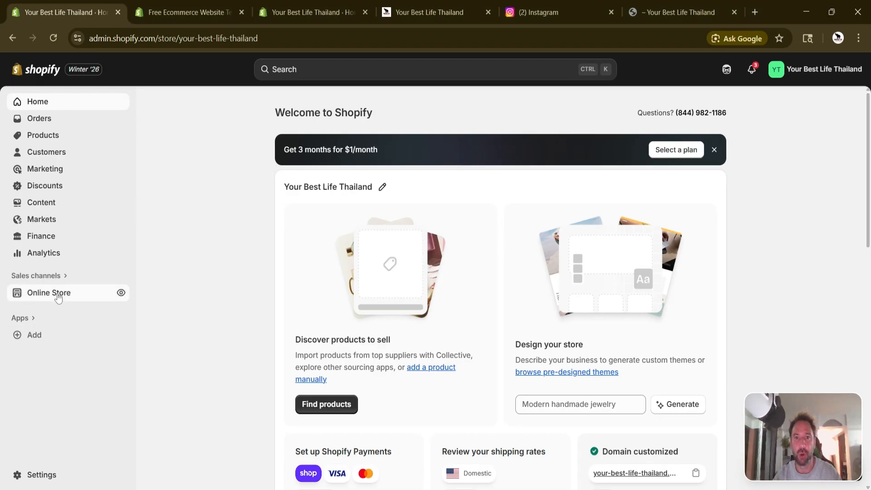
left_click(59, 298)
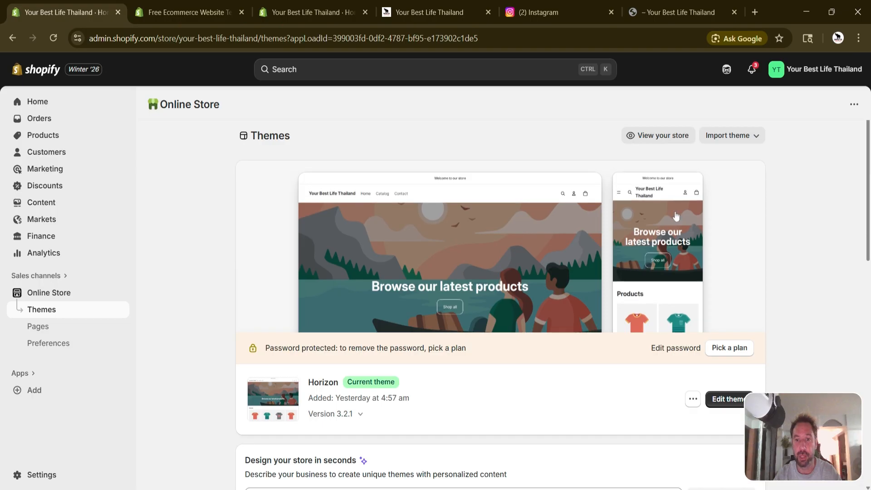
scroll(824, 234, "down", 2)
scroll(824, 233, "down", 1)
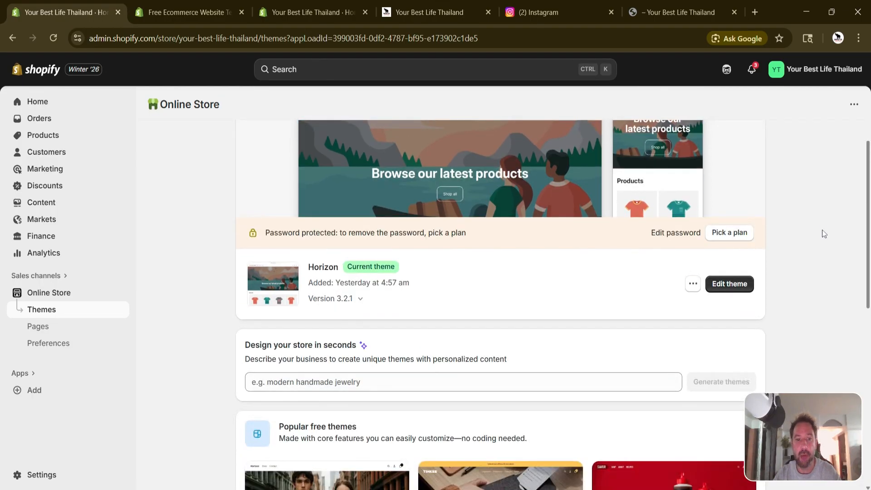
scroll(824, 233, "down", 7)
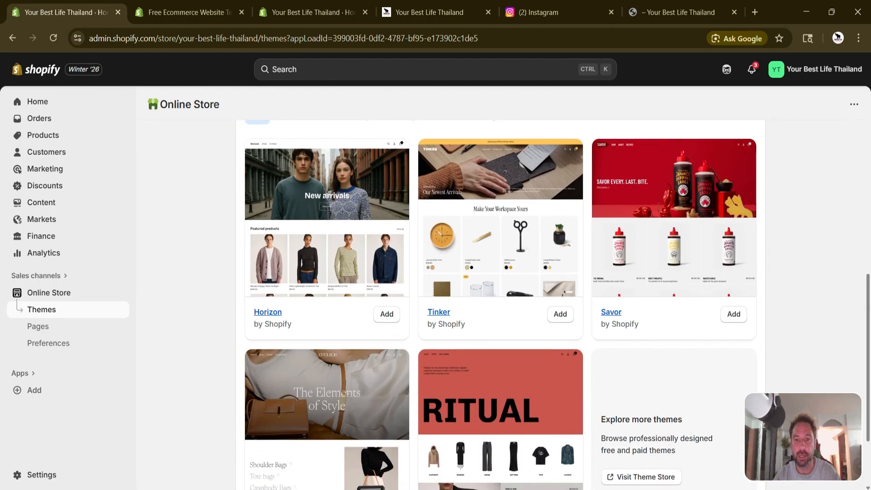
scroll(824, 233, "down", 3)
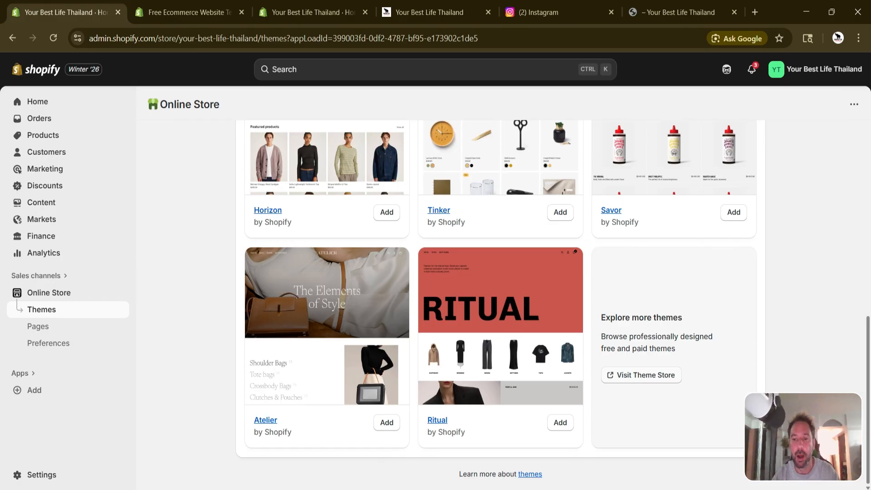
left_click(659, 376)
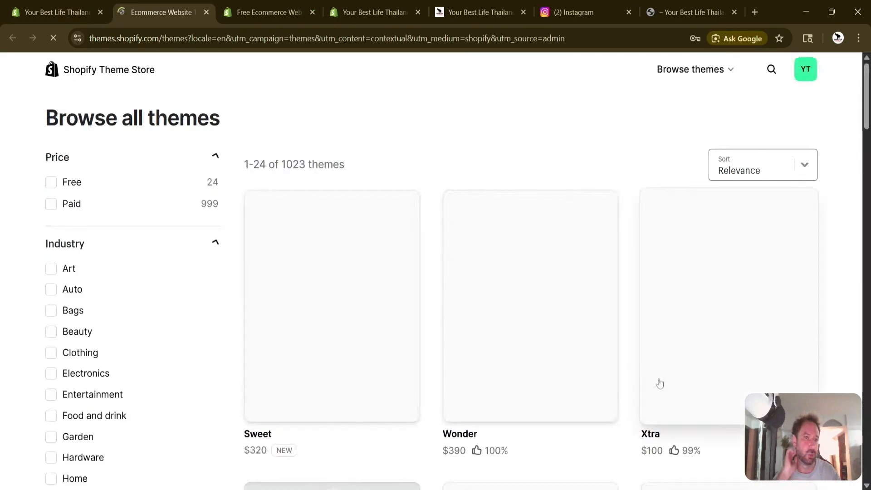
left_click(51, 183)
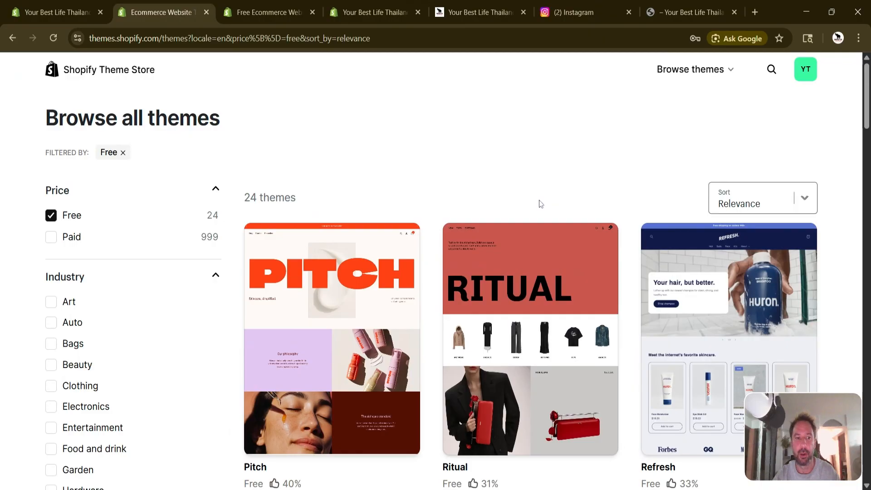
Browse the whole list of free themes and compare their designs.
scroll(539, 200, "down", 3)
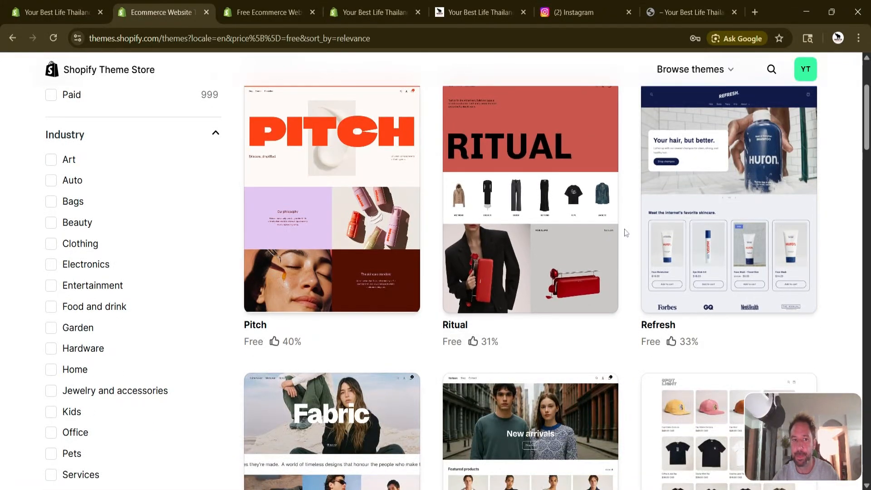
scroll(625, 233, "down", 9)
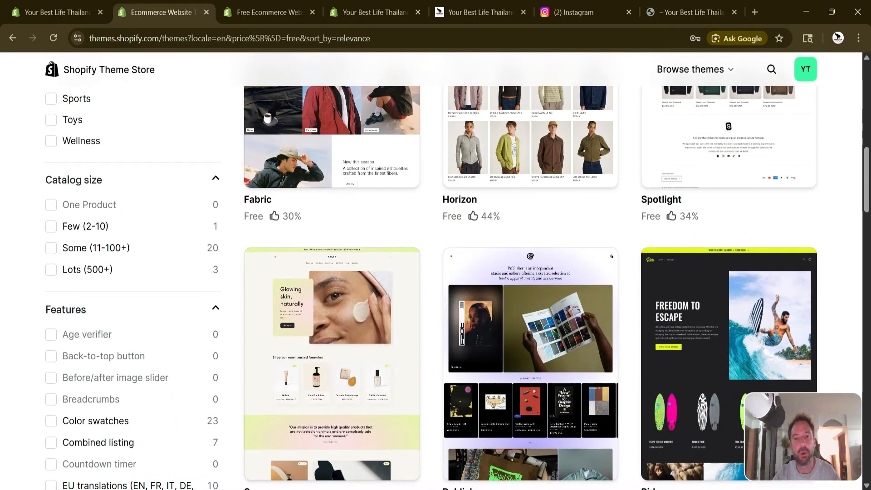
scroll(626, 229, "down", 9)
scroll(457, 271, "down", 2)
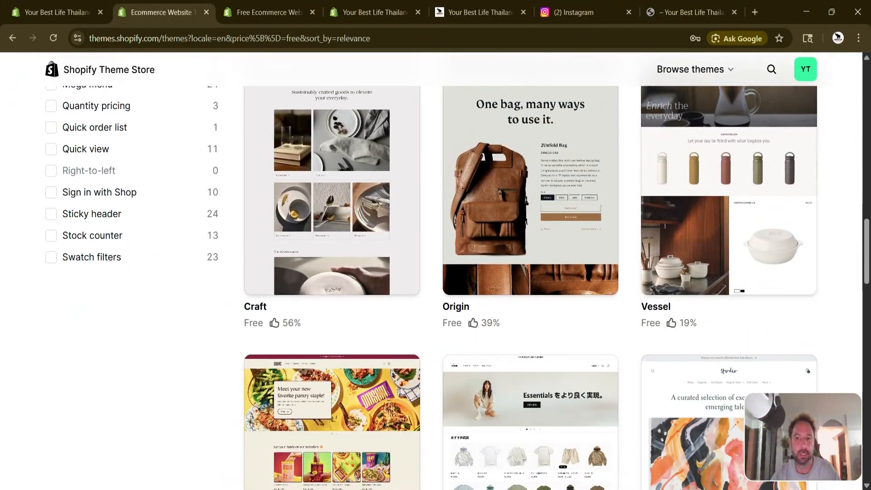
scroll(457, 271, "down", 6)
scroll(556, 272, "down", 13)
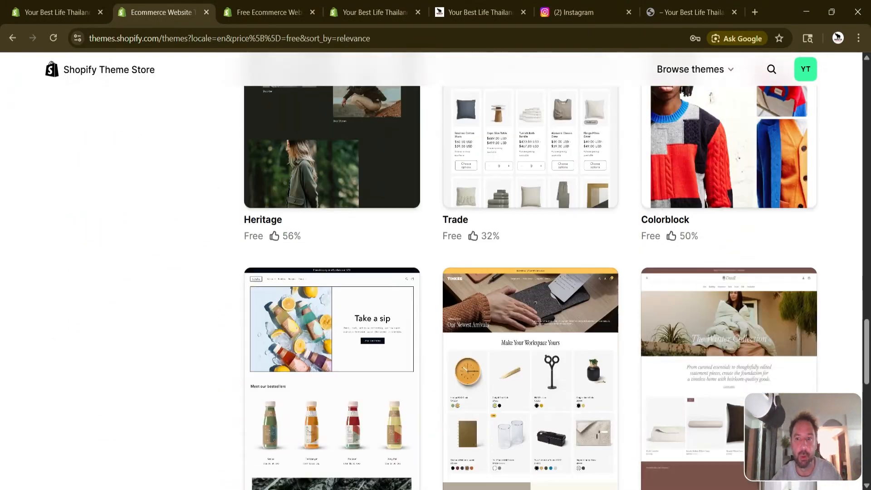
scroll(553, 272, "down", 8)
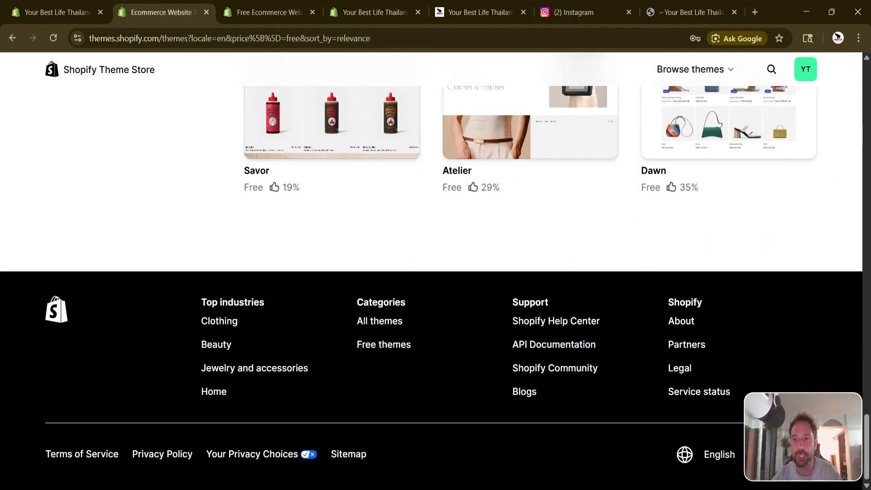
scroll(553, 272, "up", 4)
scroll(737, 256, "up", 1)
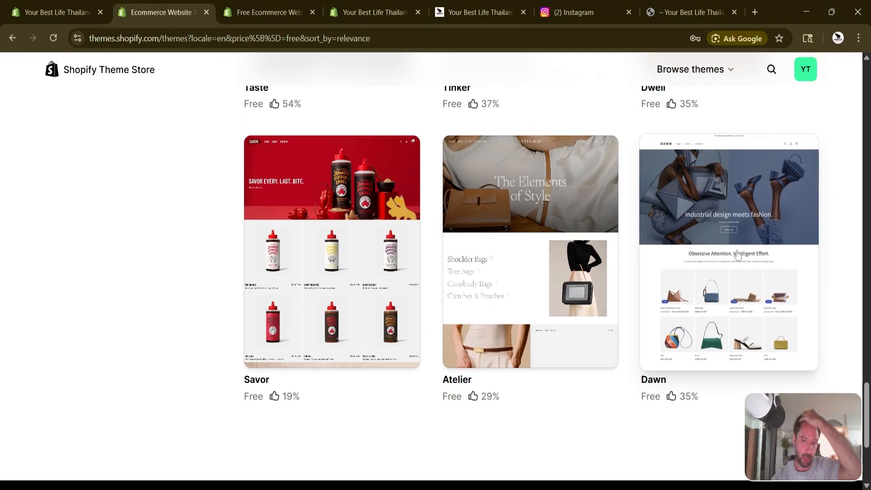
scroll(737, 255, "up", 15)
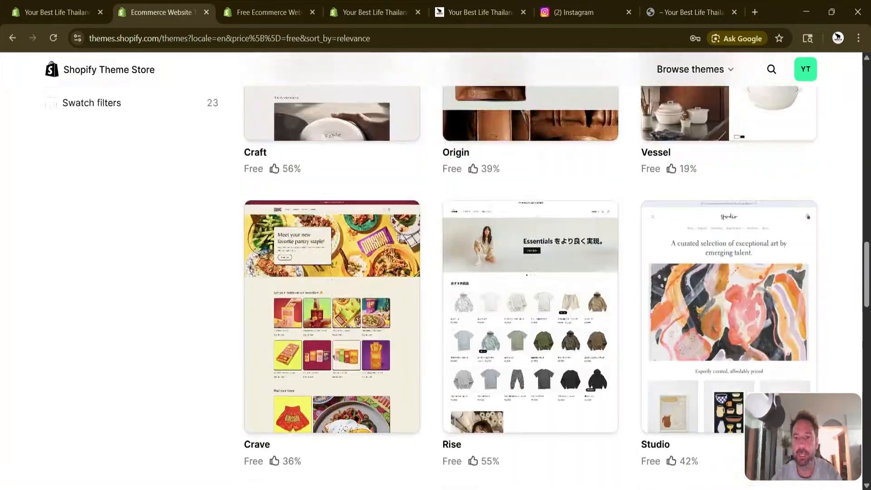
scroll(737, 255, "up", 6)
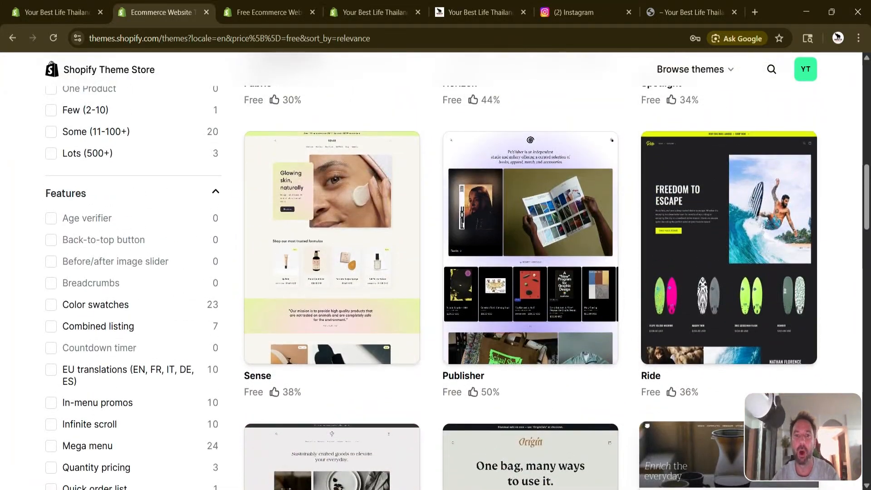
scroll(737, 256, "up", 5)
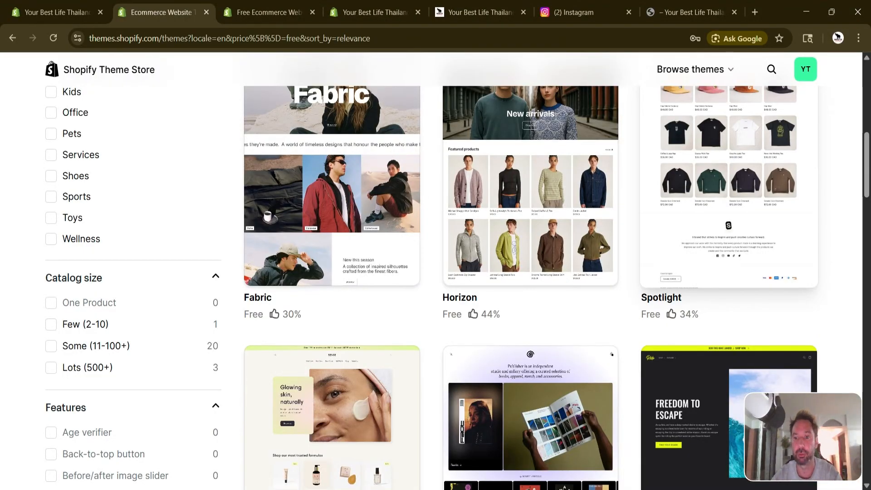
scroll(557, 272, "down", 15)
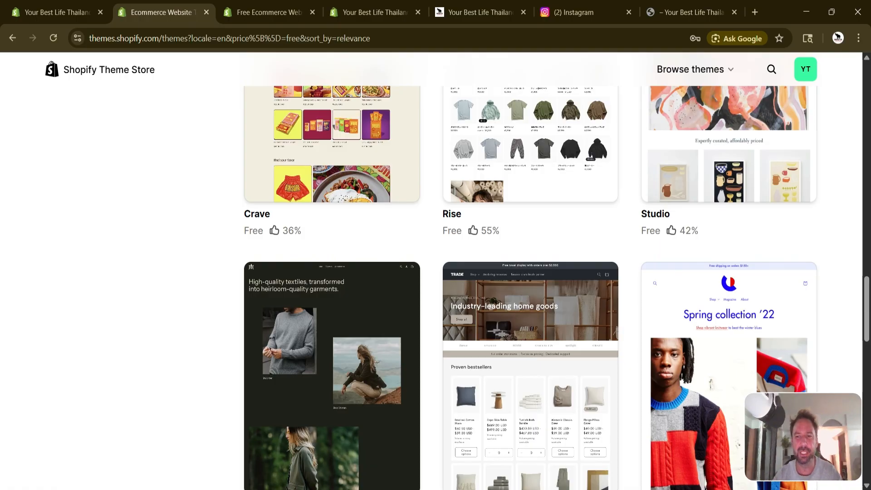
scroll(435, 272, "down", 15)
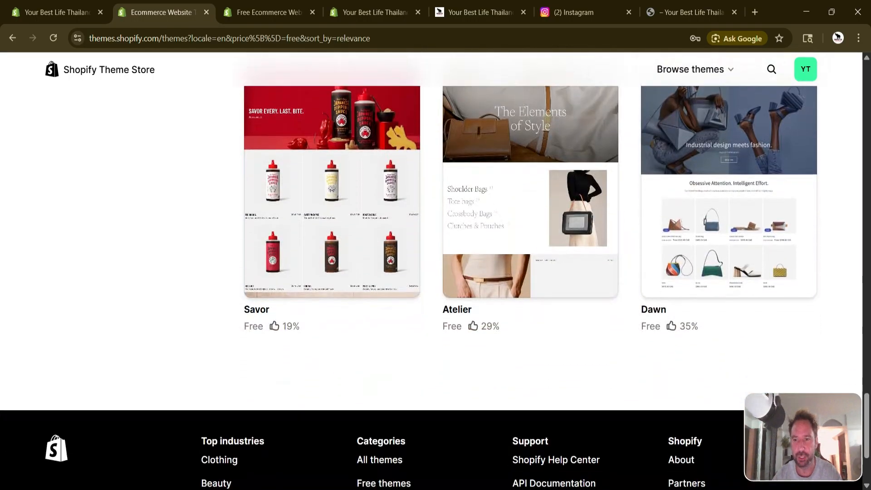
scroll(726, 340, "up", 4)
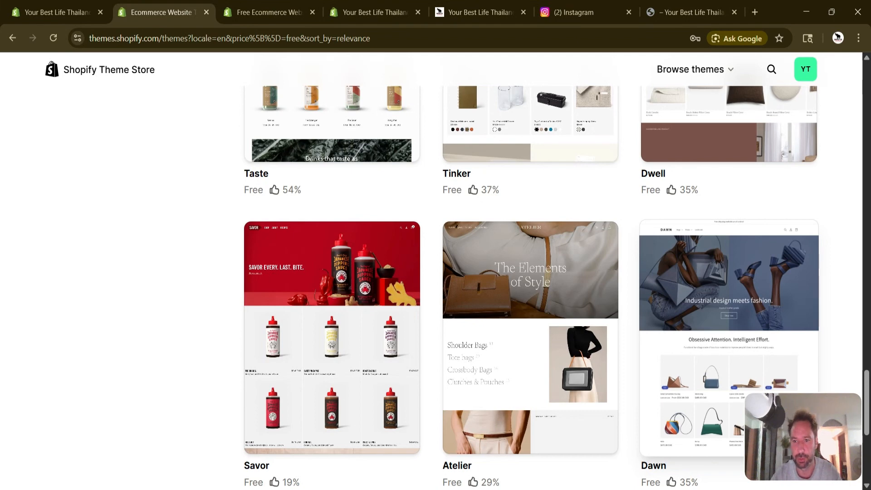
scroll(748, 277, "down", 1)
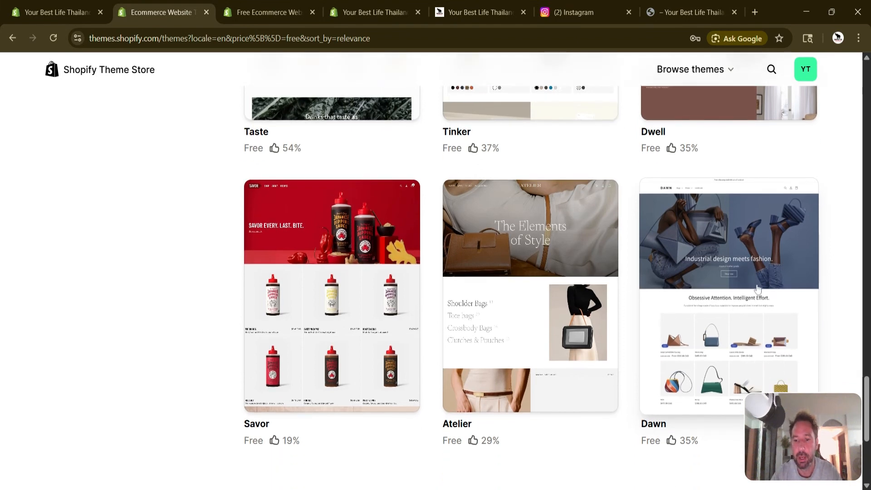
Open the Dawn theme and review its demo store and description.
left_click(748, 281)
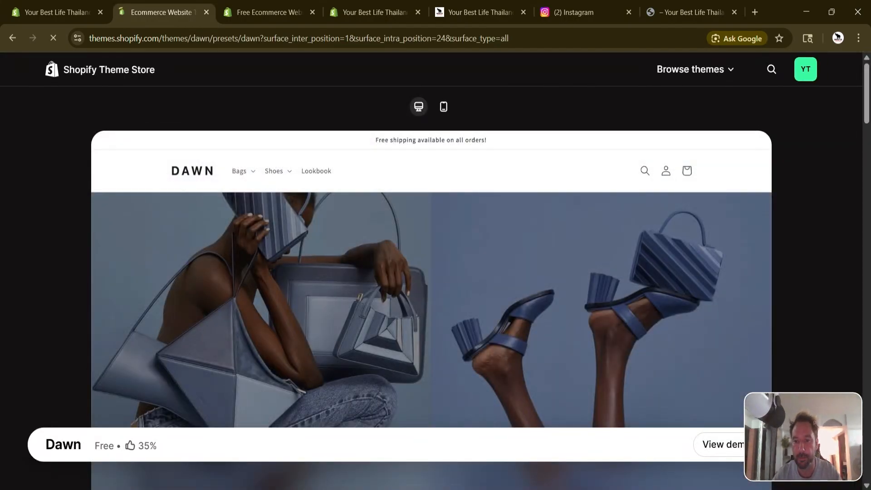
left_click(740, 448)
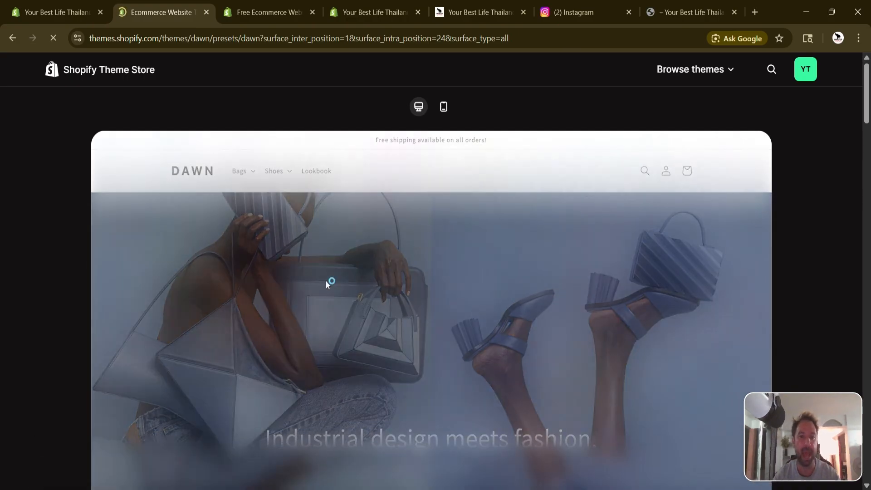
scroll(545, 312, "down", 10)
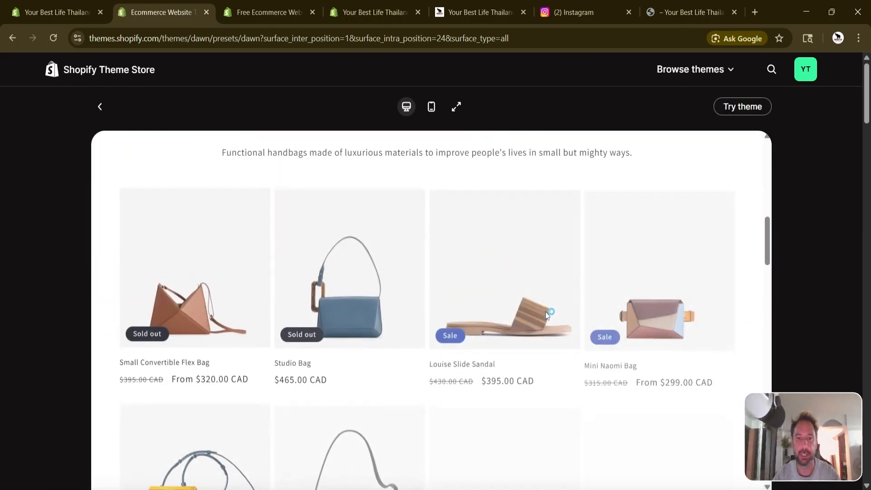
left_click(99, 108)
scroll(505, 291, "down", 4)
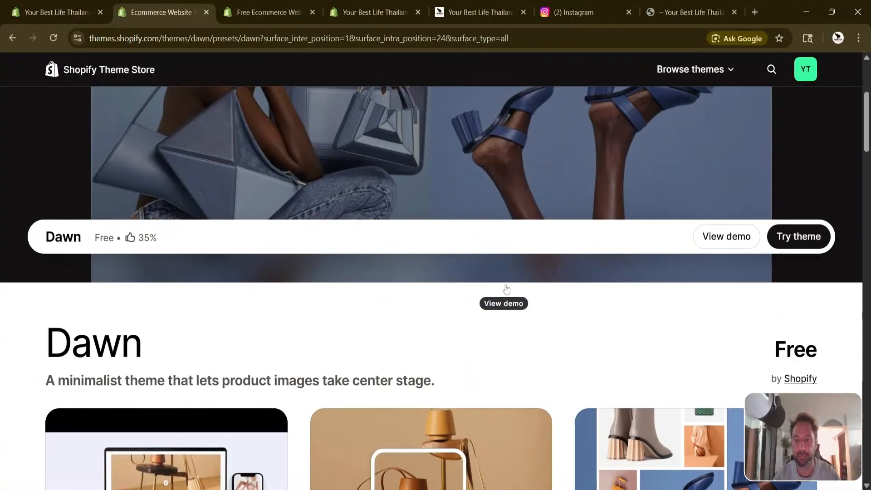
scroll(505, 292, "down", 6)
scroll(507, 288, "up", 10)
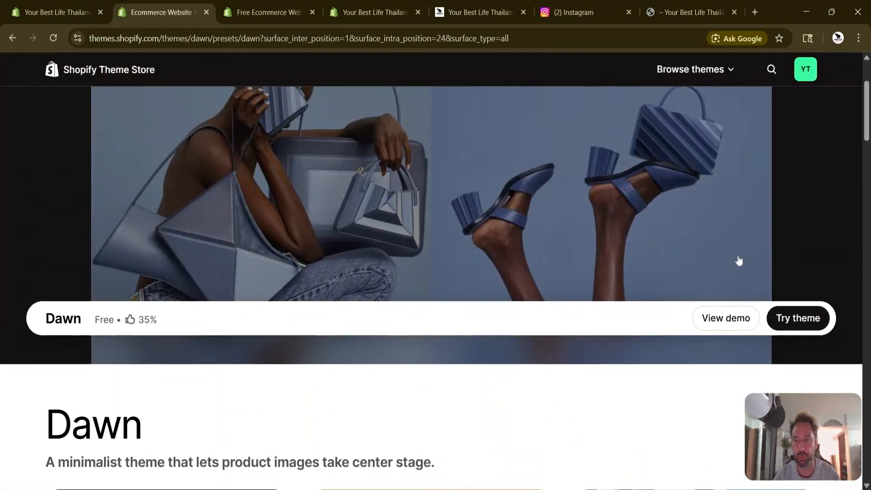
Add the free Dawn theme to the store's theme library for a trial.
left_click(794, 444)
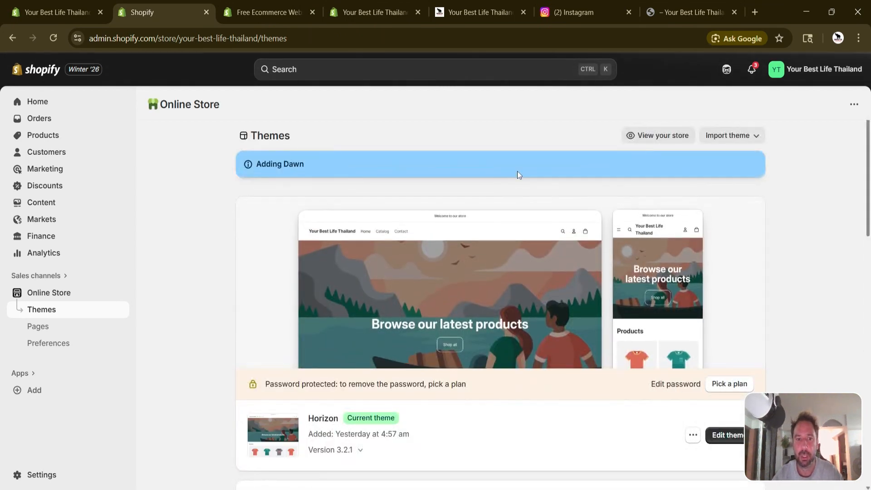
scroll(431, 134, "down", 2)
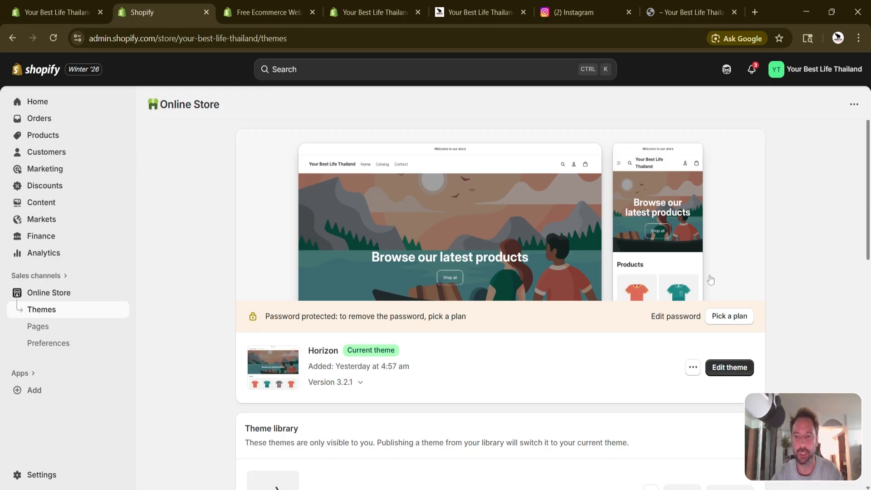
scroll(785, 265, "down", 3)
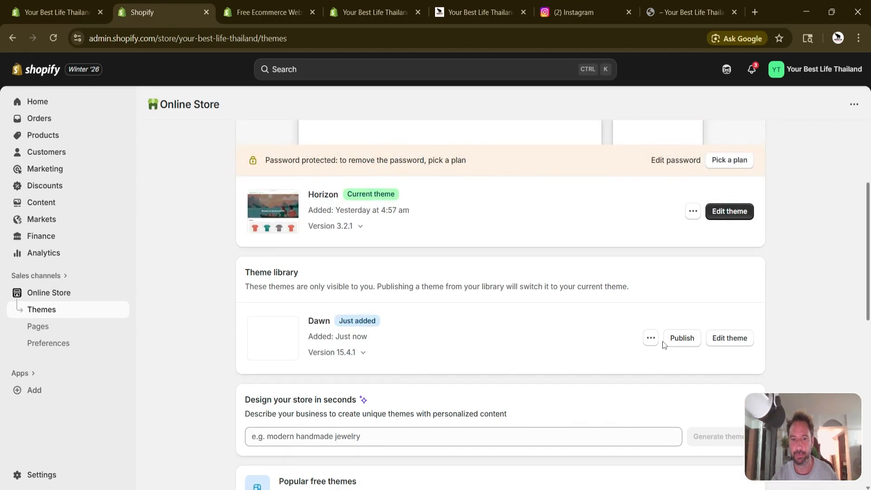
Check the public storefront page and return to the themes page with the newly added Dawn theme.
left_click(705, 13)
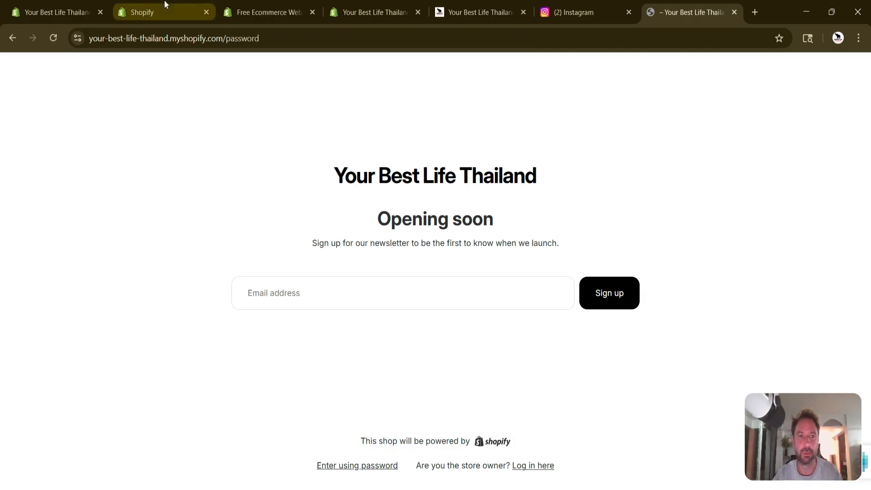
left_click(42, 13)
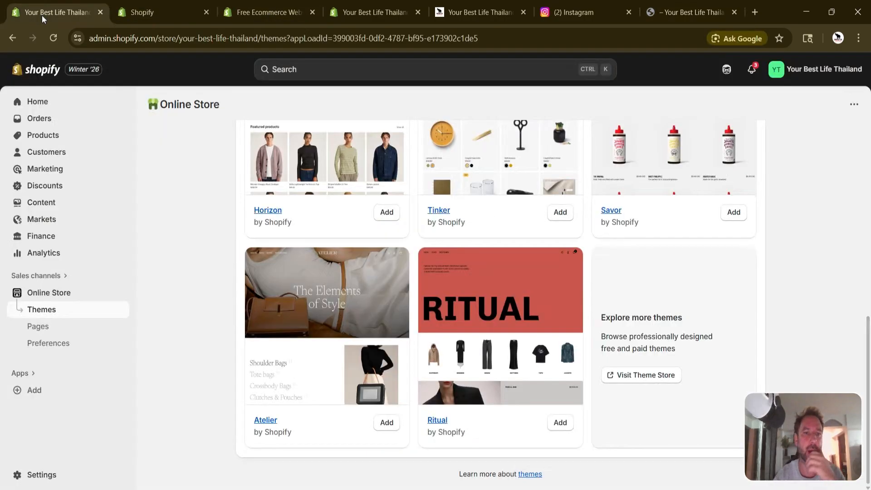
left_click(177, 12)
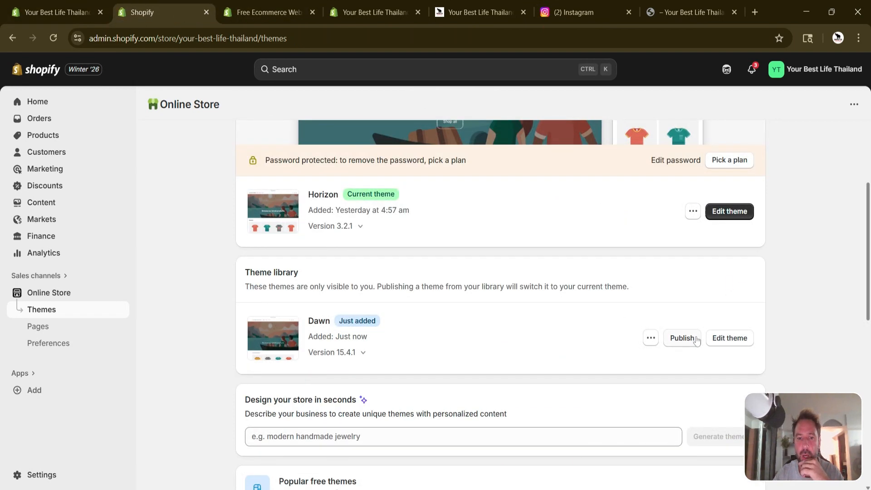
Publish Dawn from the theme library as the store's current theme in place of Horizon.
scroll(660, 277, "up", 5)
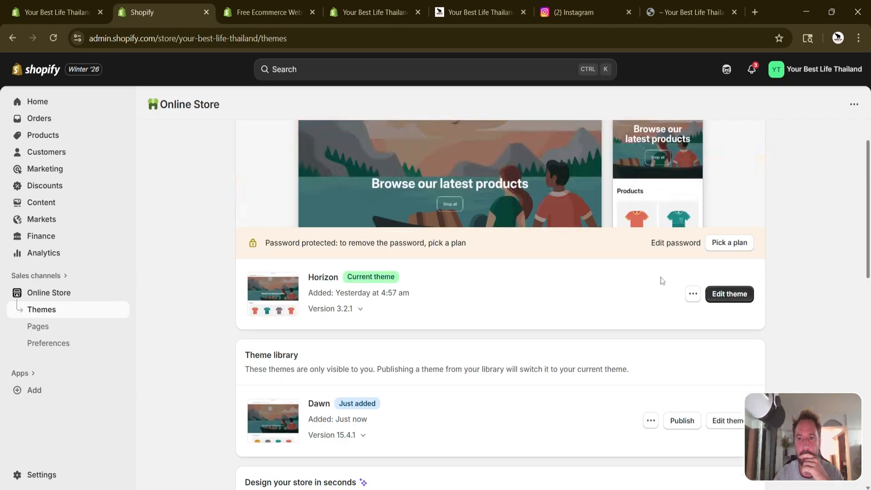
scroll(661, 277, "down", 4)
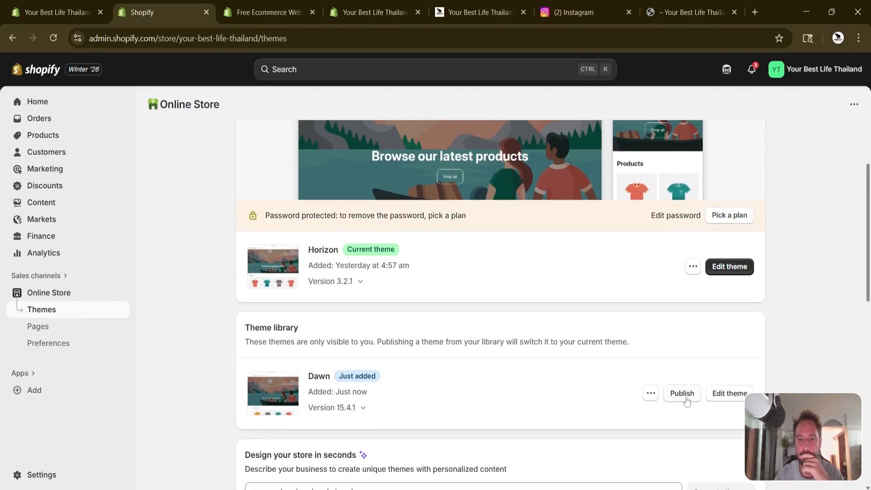
left_click(683, 395)
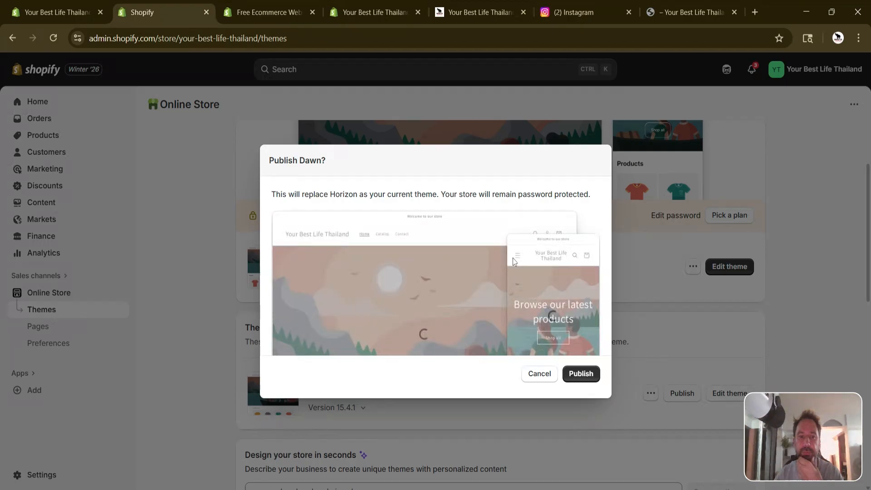
left_click(582, 374)
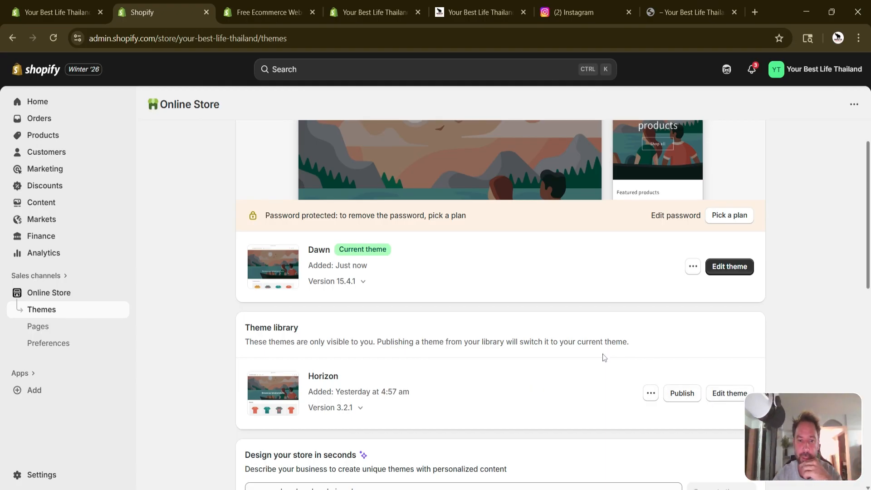
Review the management options for Horizon in the theme library and browse the popular free themes on the themes page.
scroll(599, 356, "down", 1)
left_click(650, 353)
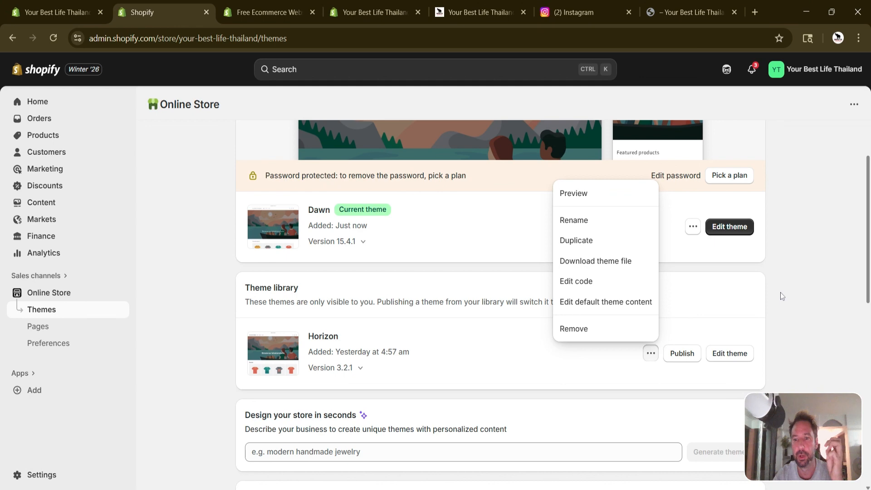
left_click(796, 286)
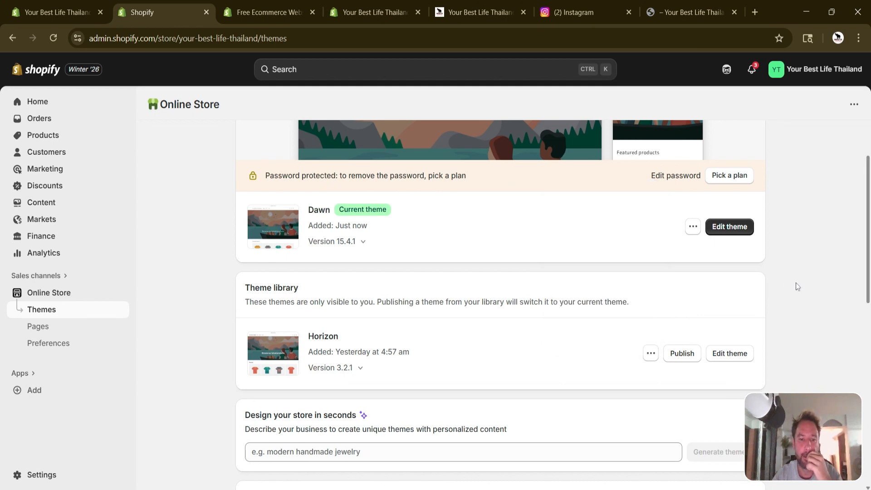
scroll(796, 282, "up", 1)
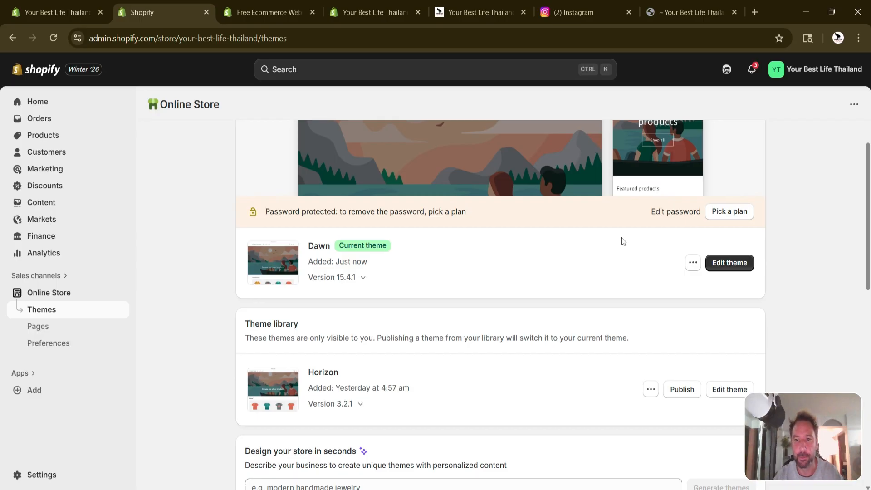
scroll(621, 237, "up", 3)
scroll(621, 237, "down", 10)
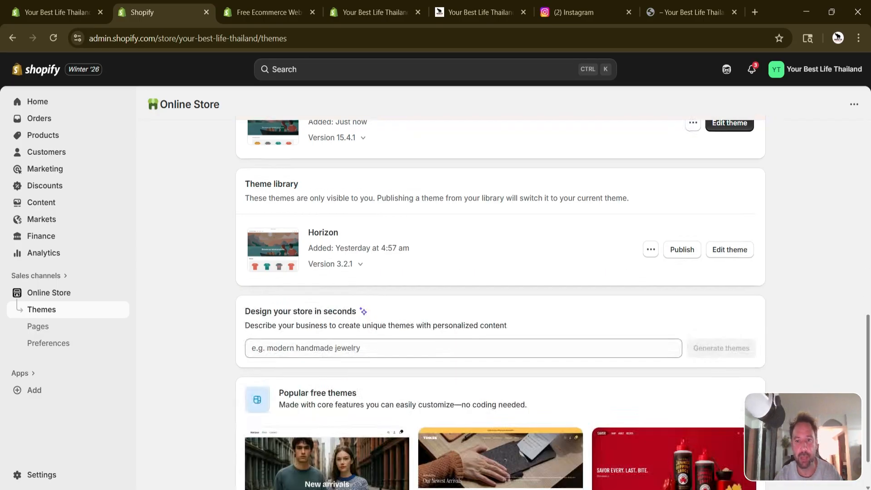
scroll(500, 304, "up", 4)
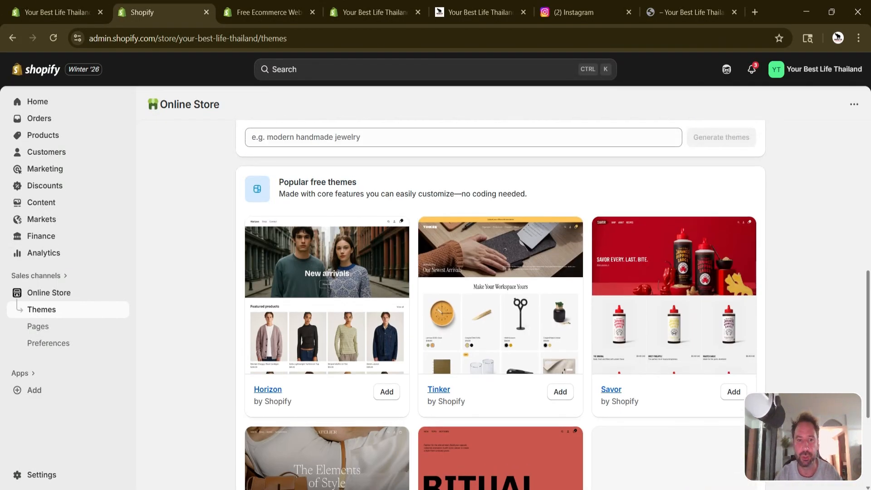
scroll(500, 304, "up", 10)
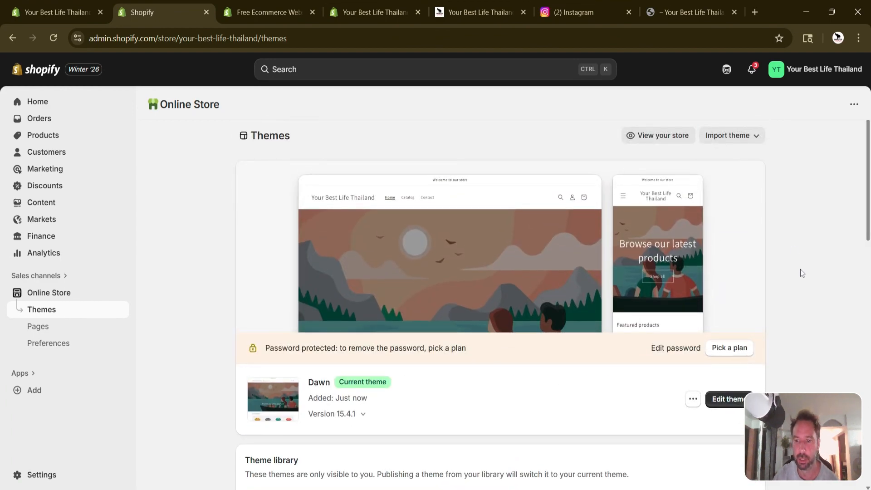
Open the current Dawn theme in the theme editor and look through its home page from header to footer.
left_click(730, 399)
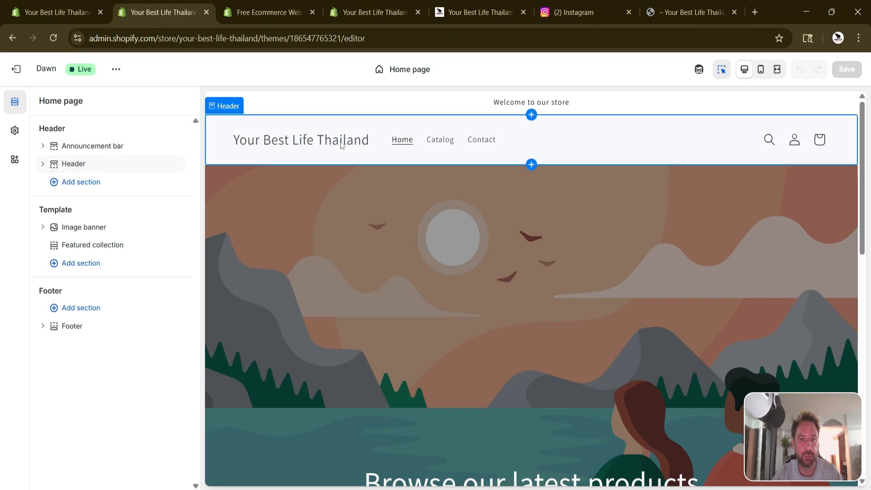
scroll(604, 256, "down", 4)
scroll(603, 256, "down", 9)
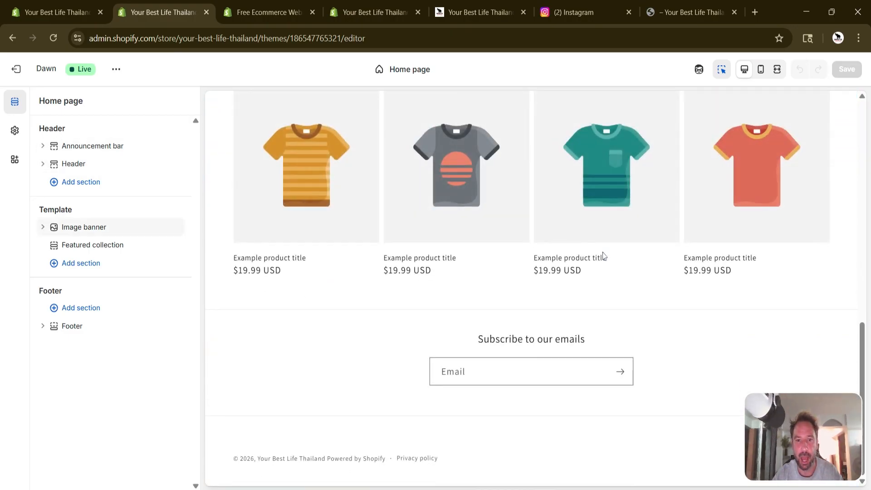
scroll(603, 256, "up", 12)
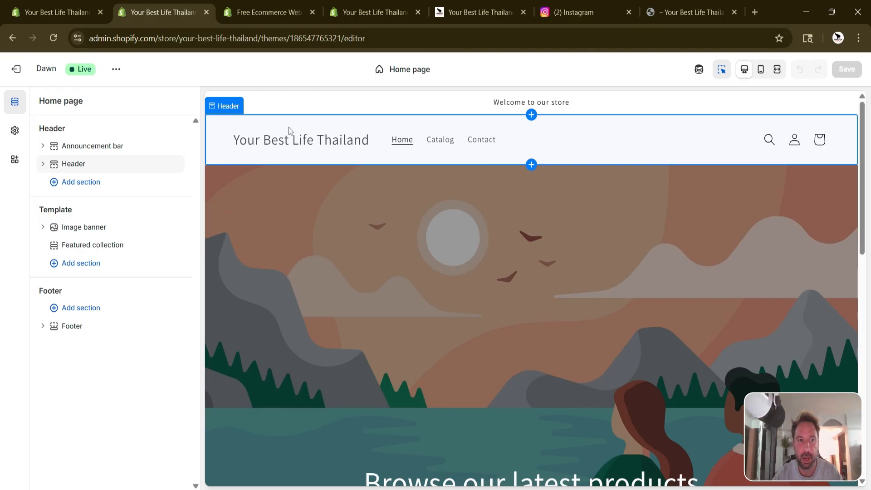
Open the announcement bar's settings and try enabling auto rotate announcements before switching it back off.
left_click(117, 146)
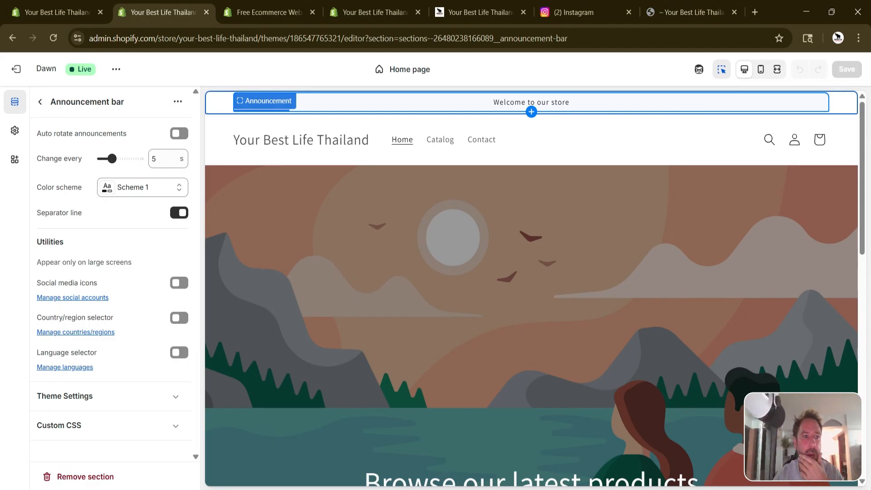
left_click(178, 134)
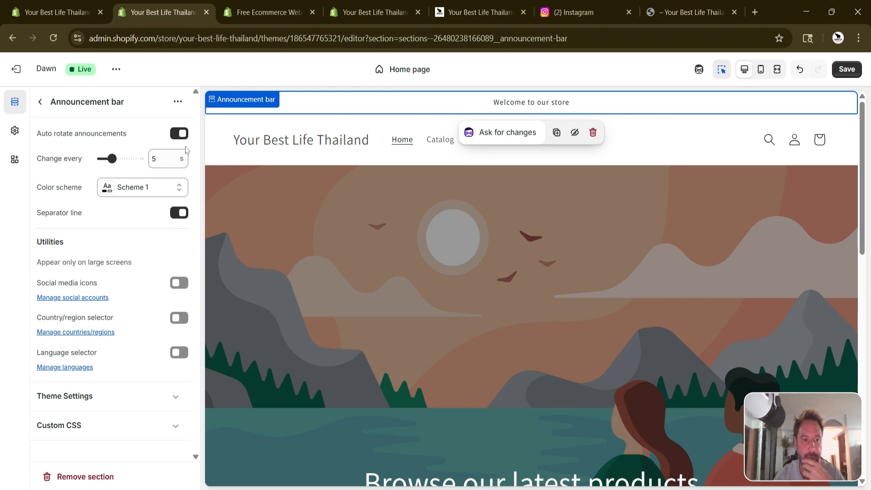
left_click(182, 134)
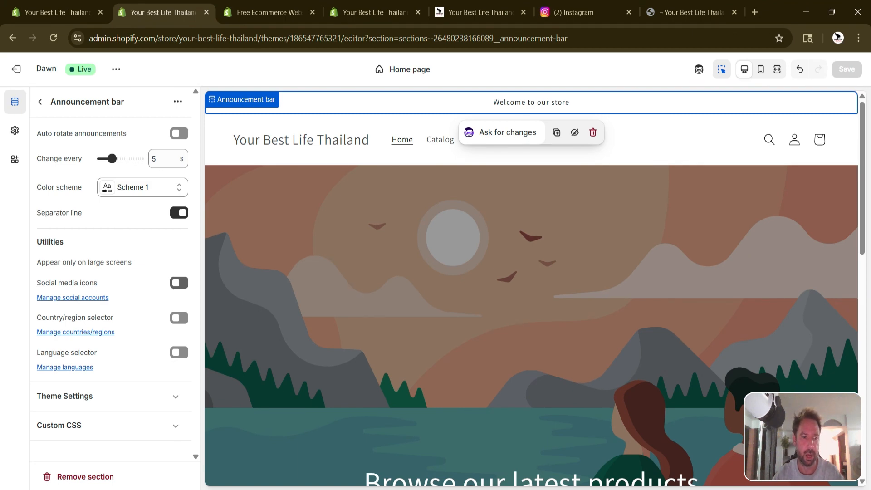
Turn on social media icons for the announcement bar and check where social accounts are managed before returning to the home page sections.
left_click(179, 282)
scroll(577, 286, "down", 10)
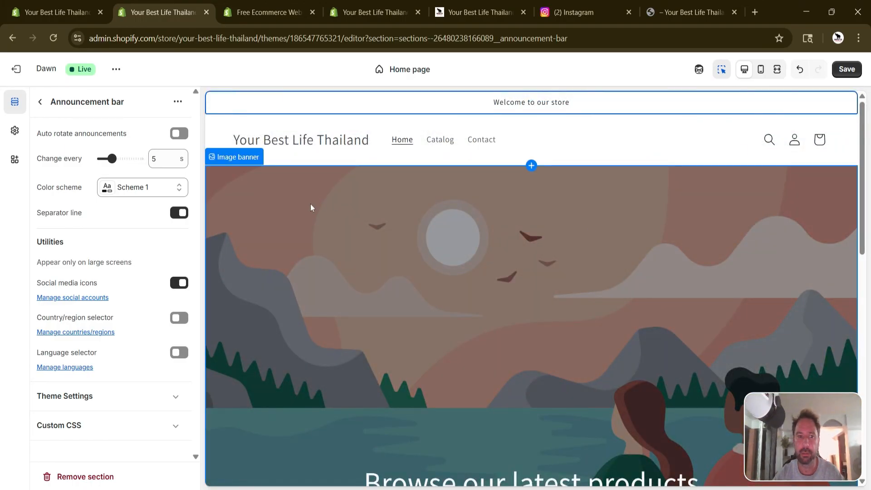
left_click(67, 298)
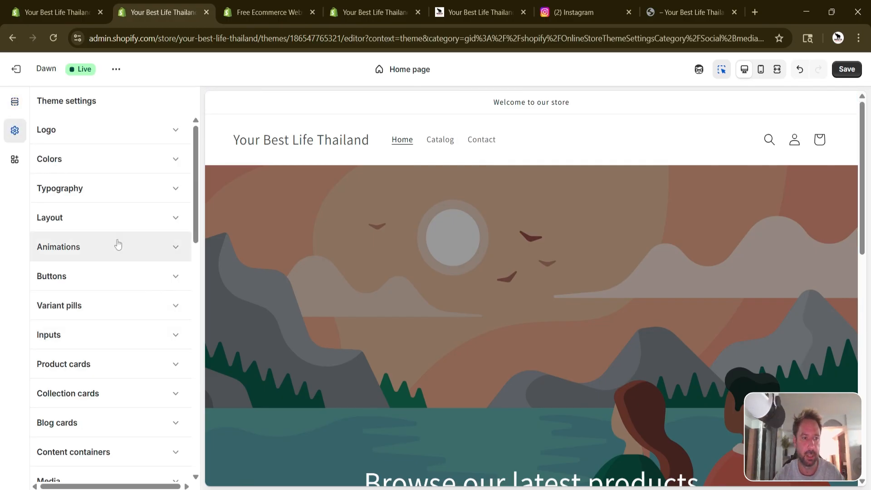
left_click(15, 101)
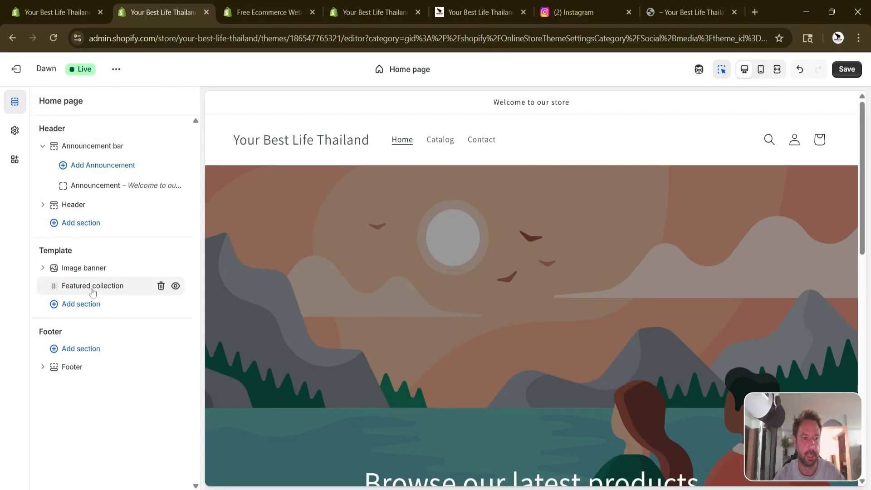
Set the announcement text to "Welcome to Your Best Life Thailand! - Best Deals on Tours, Villas, Events, Transportation, Dining, & More!".
left_click(559, 101)
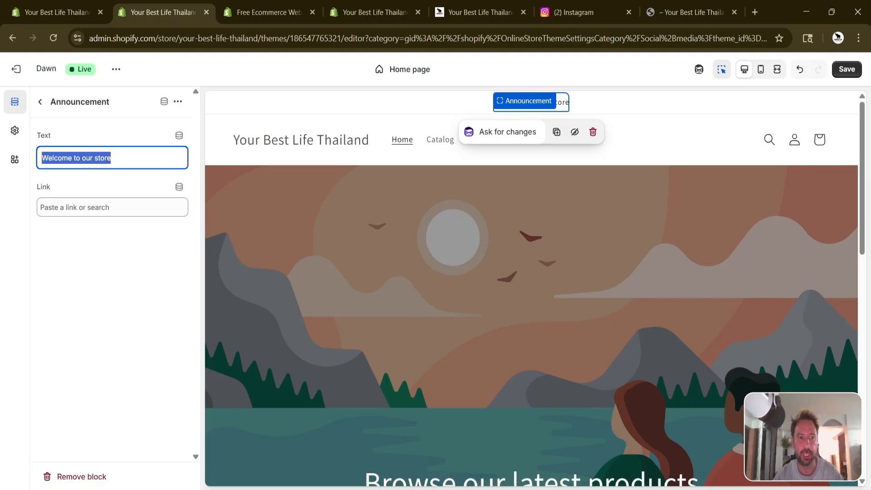
left_click(80, 158)
type("Wel")
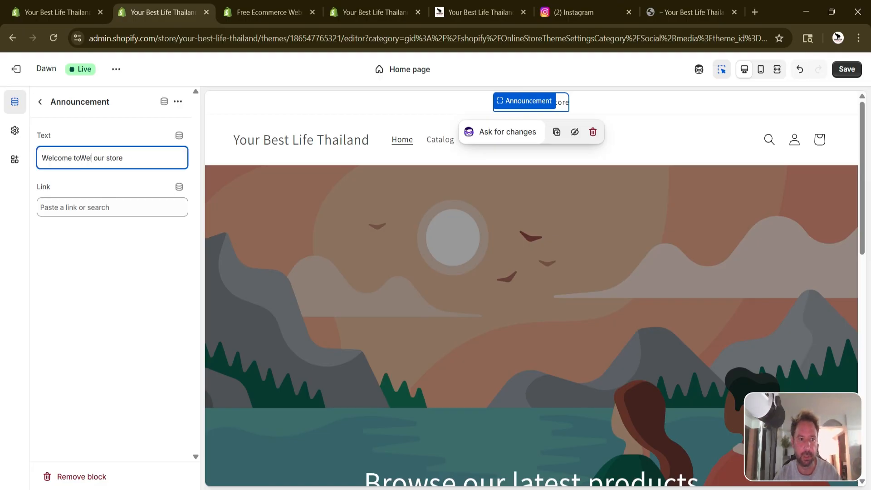
key("ctrl+a")
type("W")
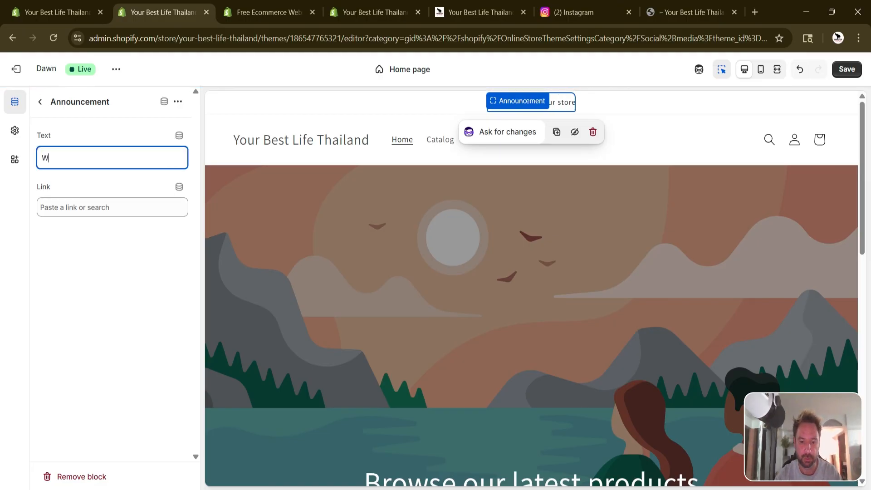
type("elcome to ")
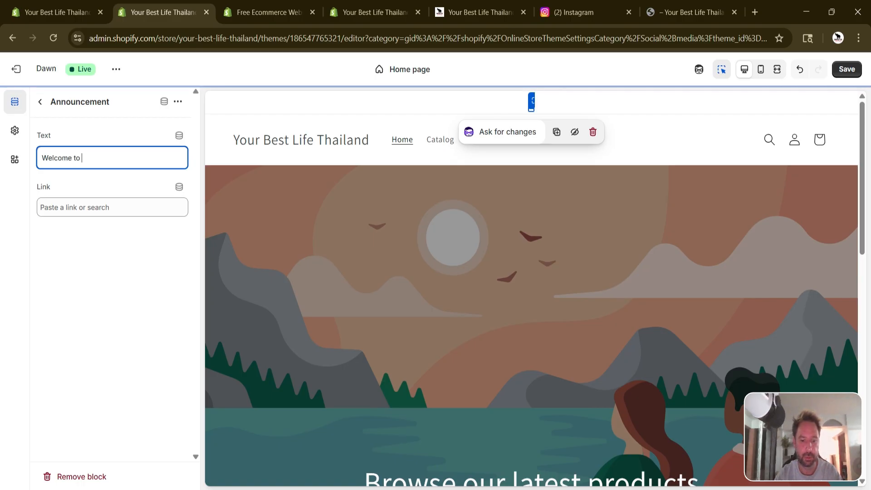
type("Your Best")
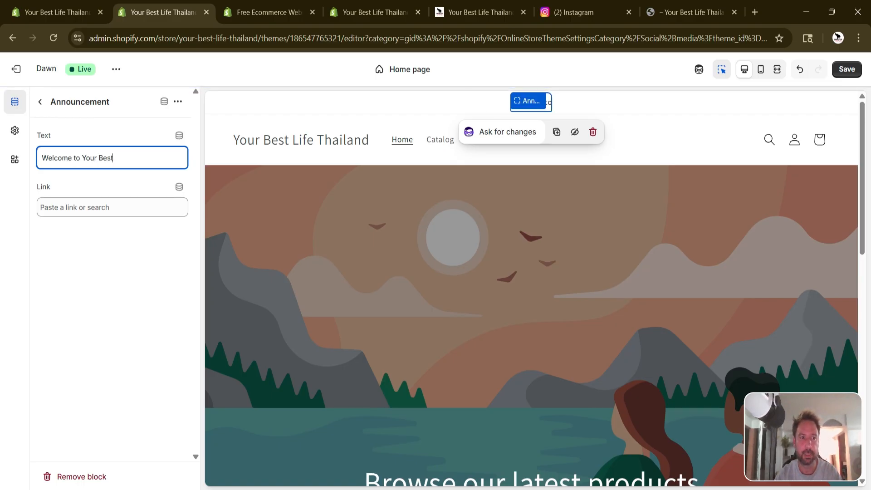
type(" Life Thailand! - Best Deals on Tours, Villas,")
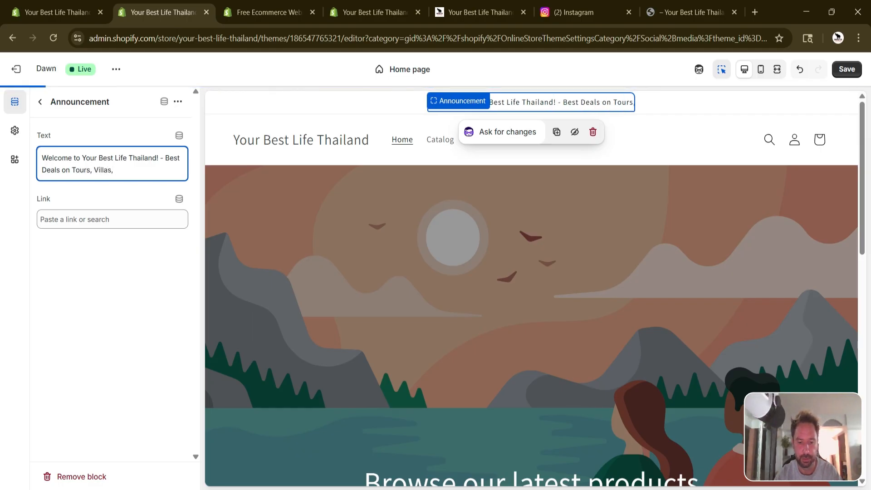
type(" Events, Transport")
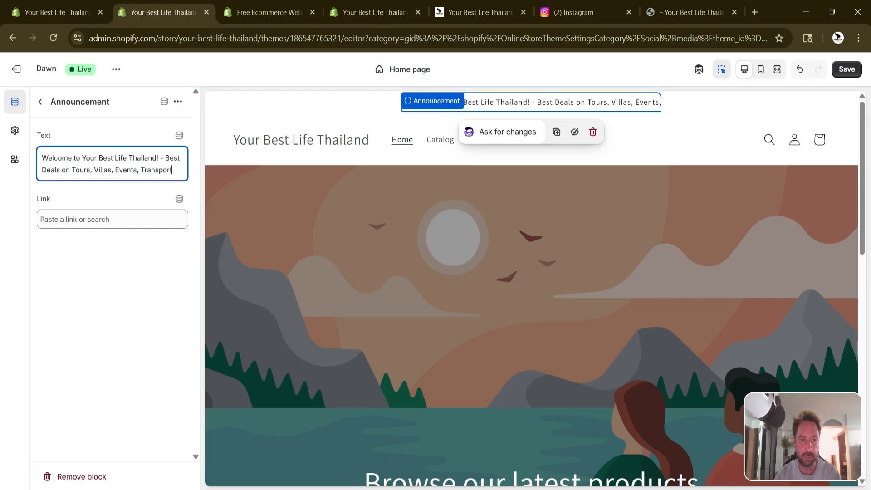
type("ation, Dining, & More!")
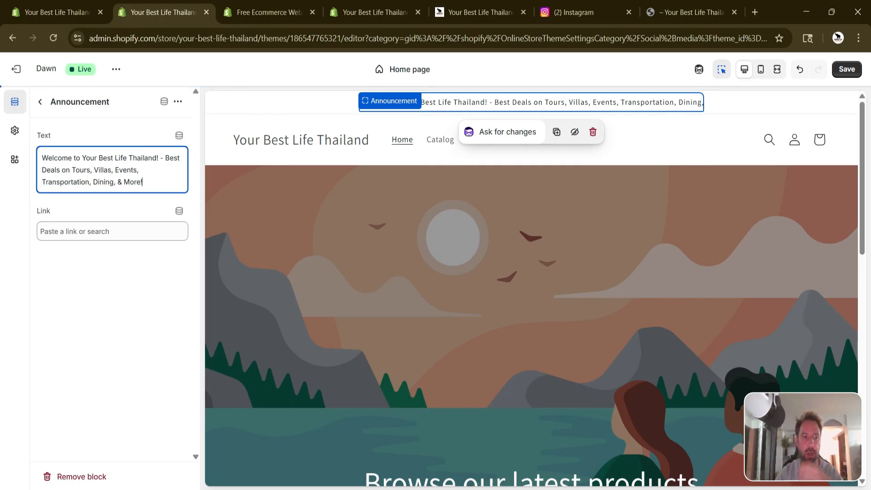
Check the available link destinations for the announcement and review its text within the announcement bar.
left_click(91, 231)
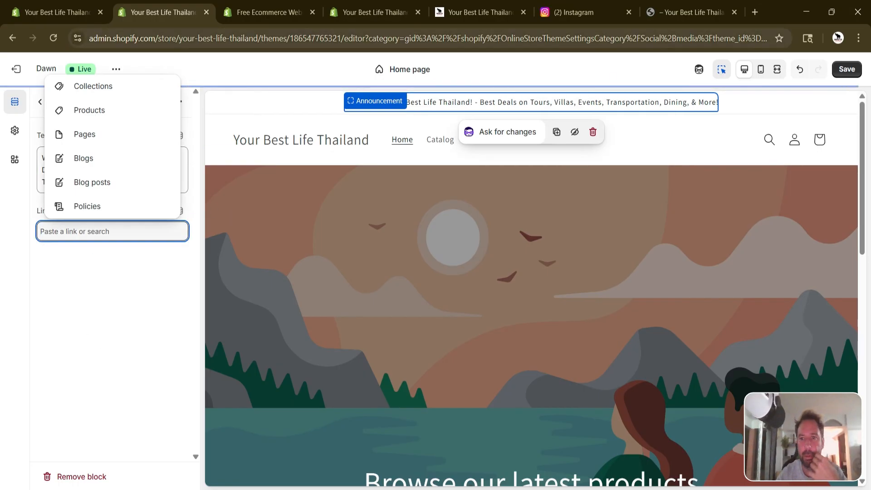
left_click(126, 282)
left_click_drag(166, 158, 222, 250)
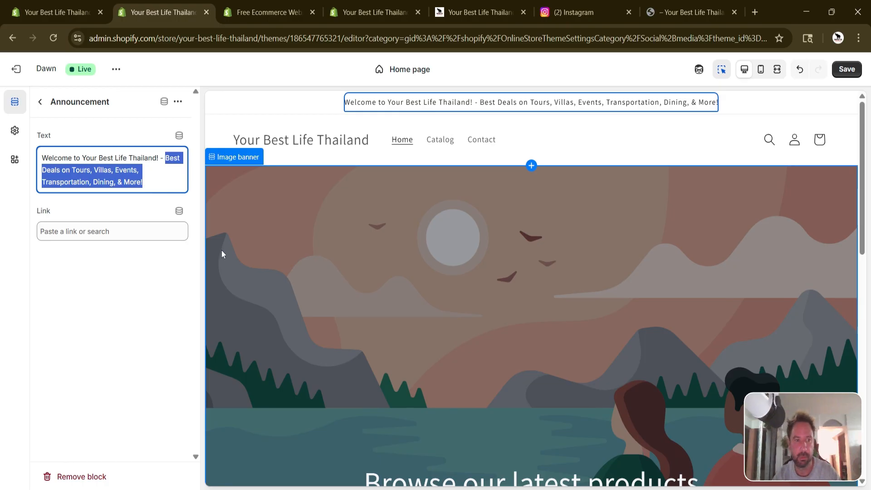
left_click(129, 302)
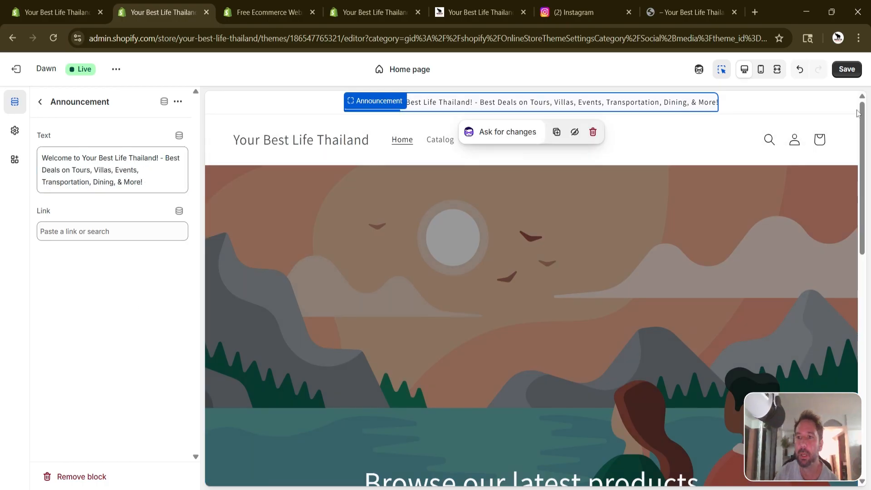
left_click(287, 109)
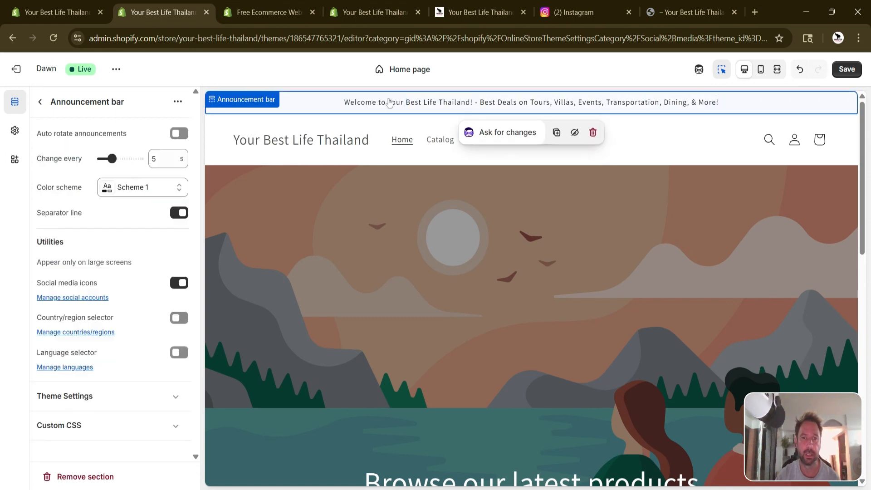
double_click(448, 103)
left_click_drag(160, 157, 142, 182)
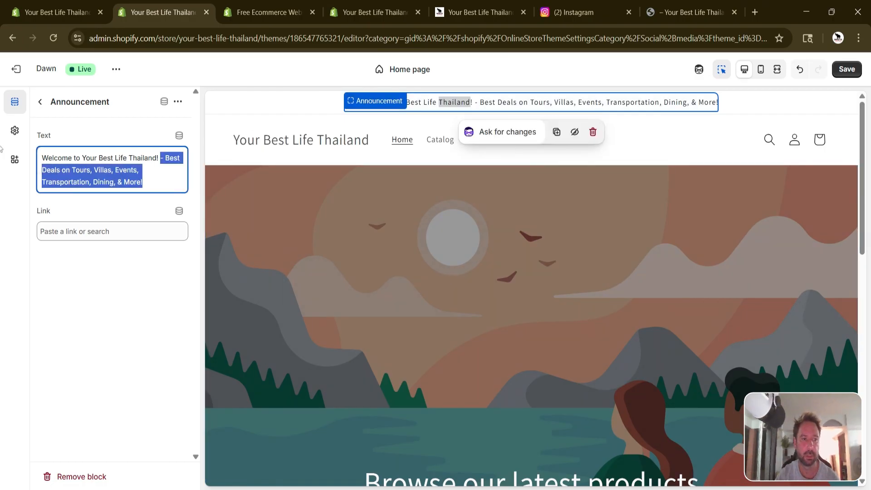
Hide the announcement bar section from the home page, look over its settings and return to the section list.
left_click(40, 102)
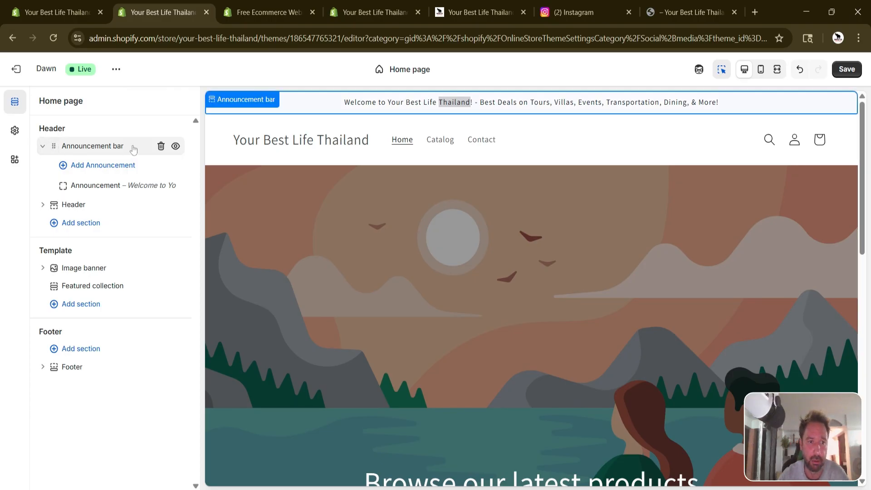
left_click(176, 146)
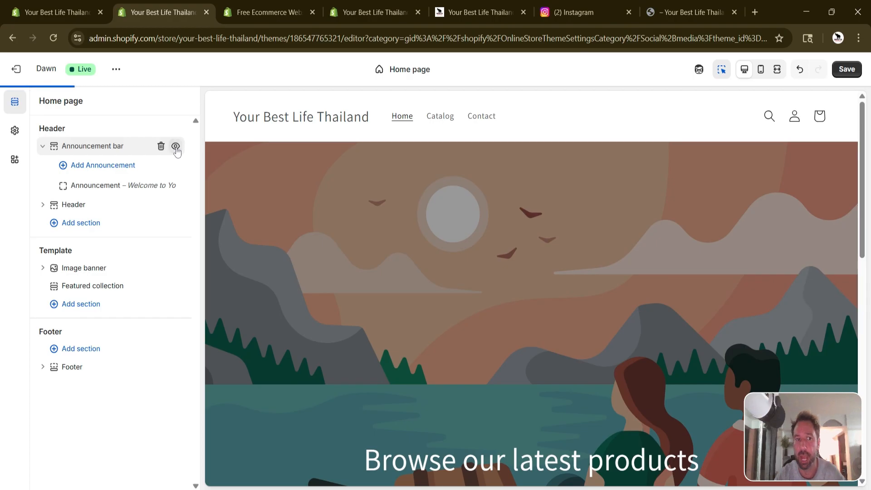
left_click(93, 152)
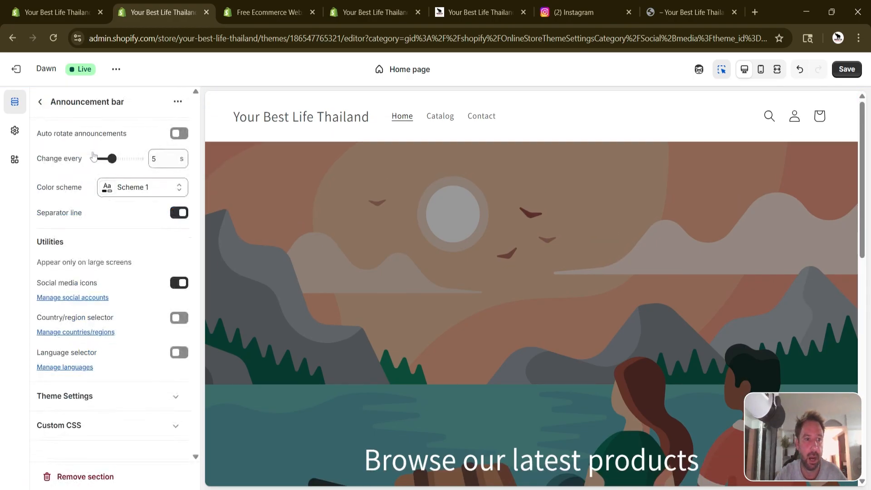
left_click(41, 102)
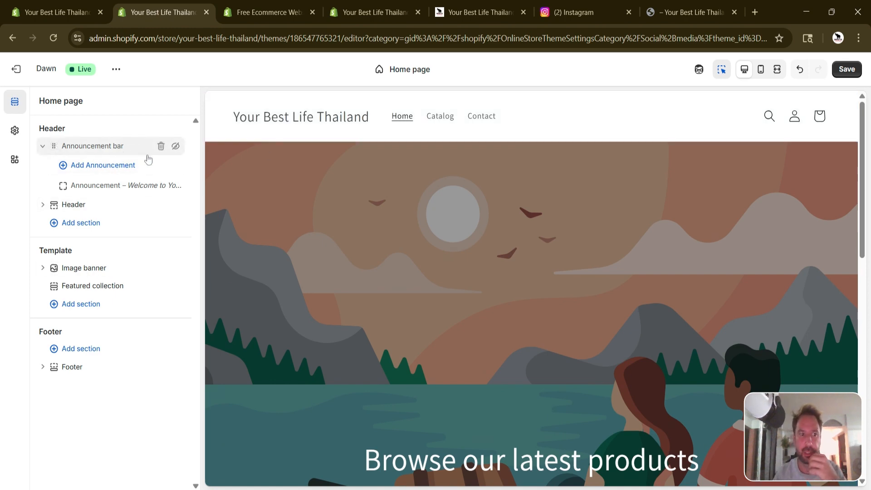
Add a second announcement to the announcement bar and delete it again.
left_click(102, 166)
mouse_move(177, 191)
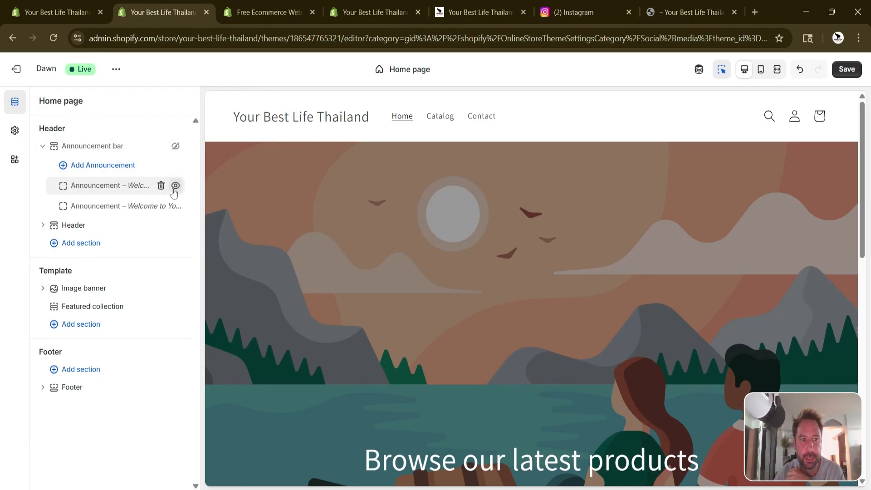
left_click(161, 186)
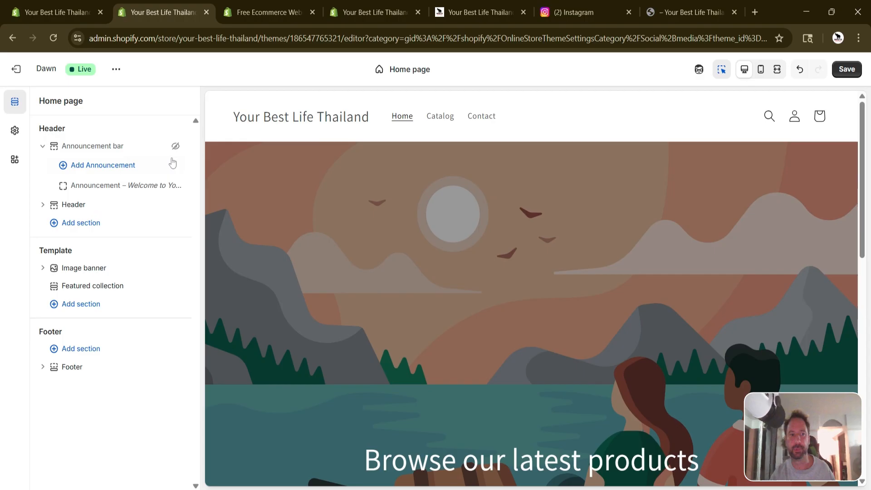
Open the header settings, try the Top center logo position and set the logo position to Middle center.
left_click(69, 208)
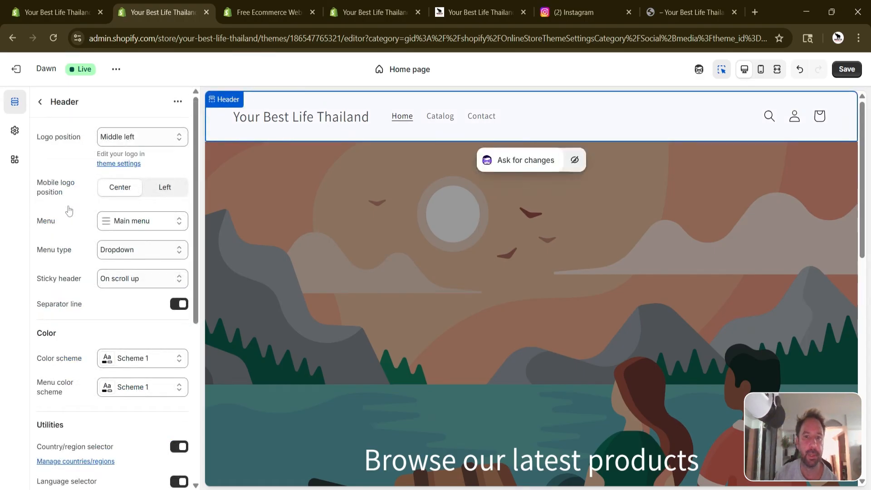
left_click(171, 142)
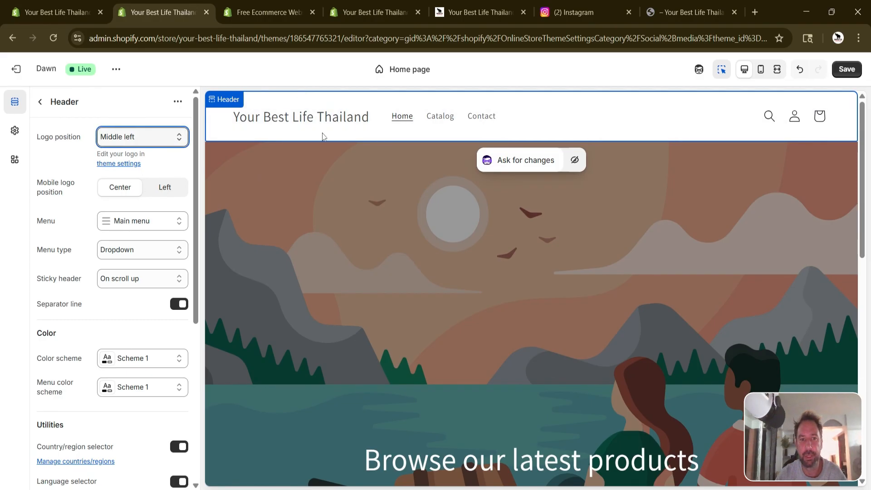
left_click(154, 169)
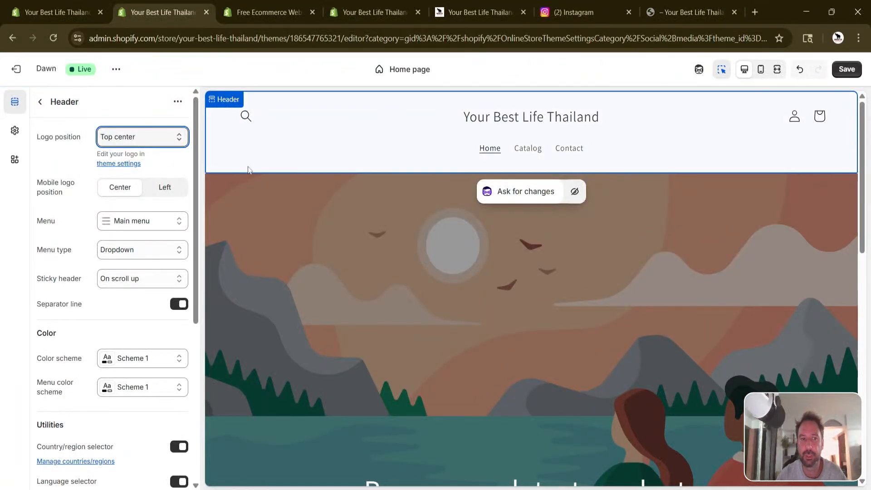
left_click(146, 182)
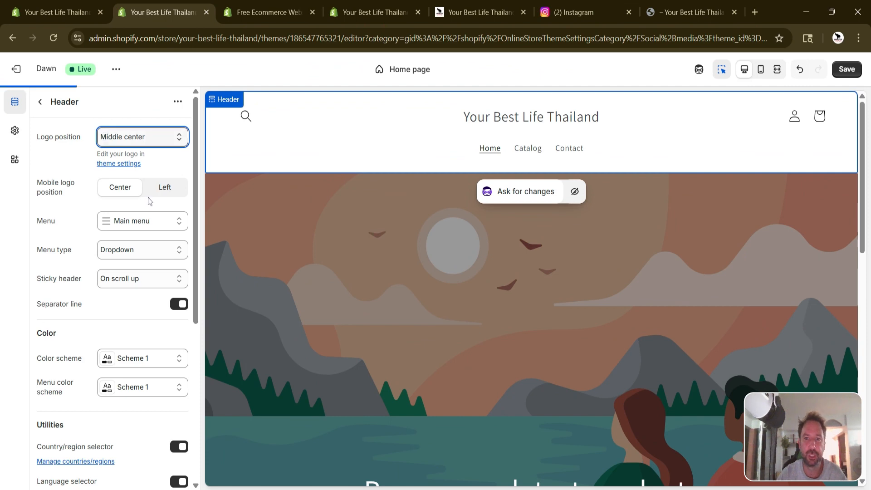
left_click(145, 138)
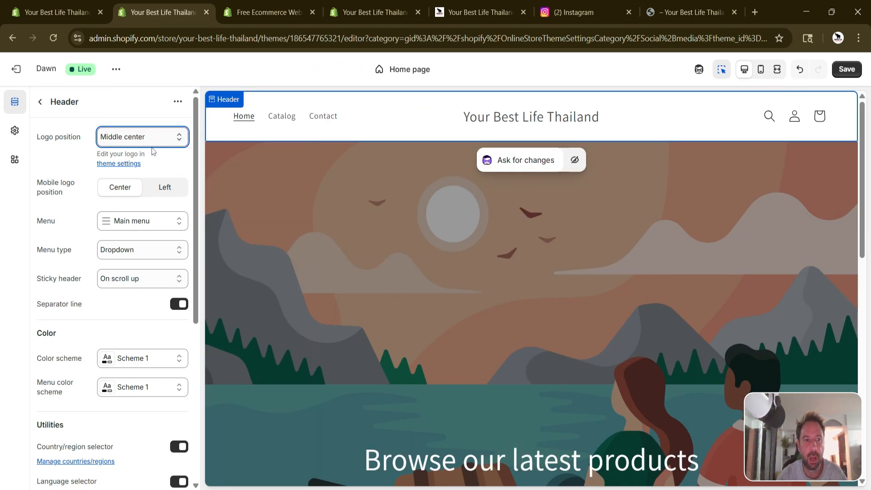
left_click(237, 74)
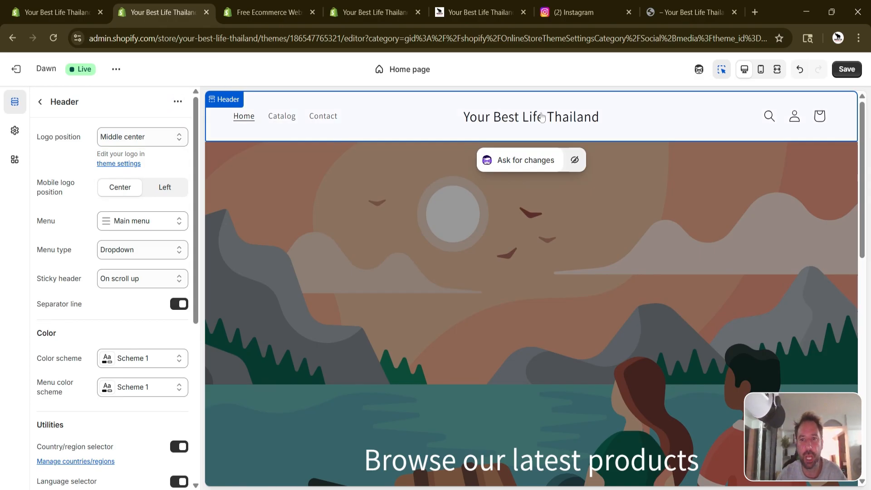
Check the actions available for the header's main menu and the available menu types.
left_click(147, 224)
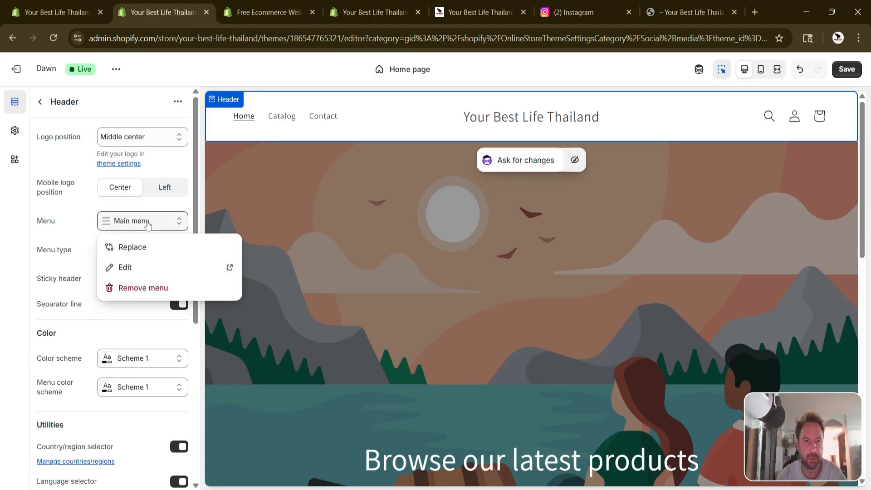
left_click(89, 205)
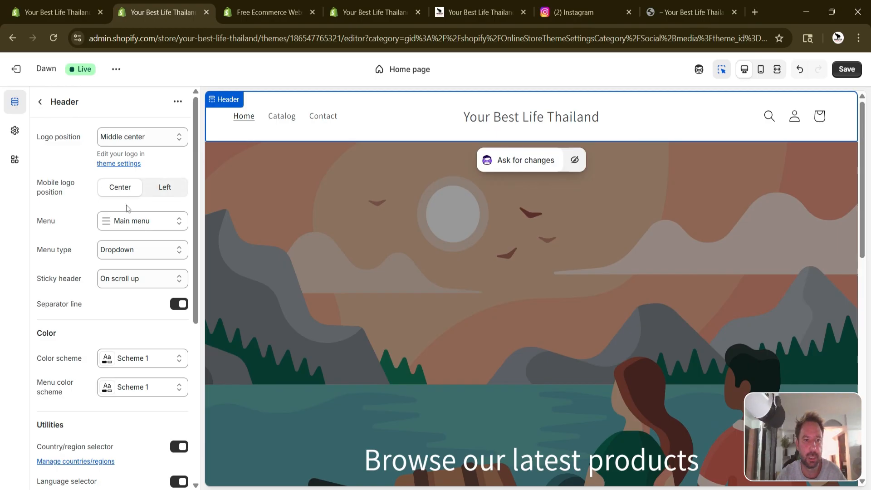
scroll(128, 209, "down", 1)
left_click(143, 212)
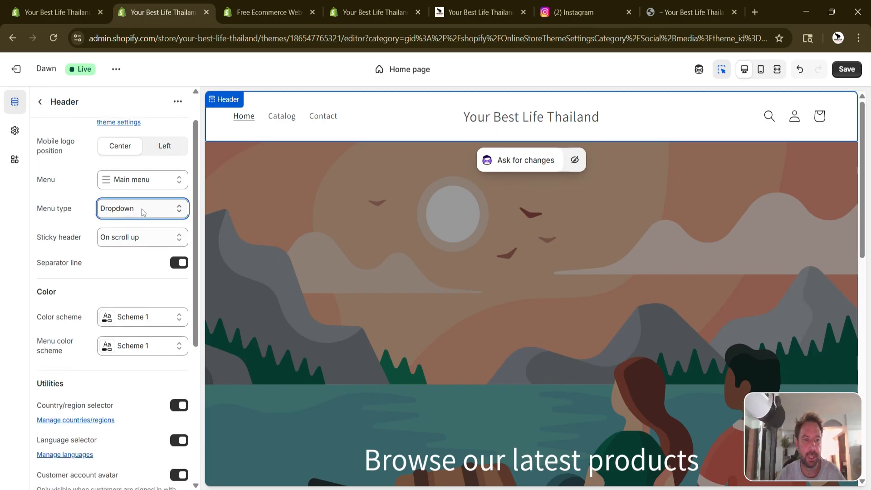
left_click(84, 179)
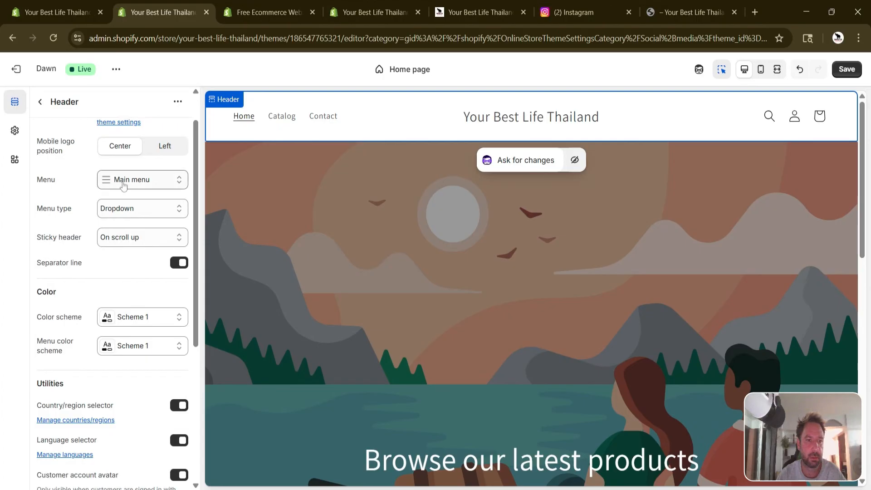
Set the header's sticky behavior to Always and test it by scrolling through the home page preview.
left_click(129, 241)
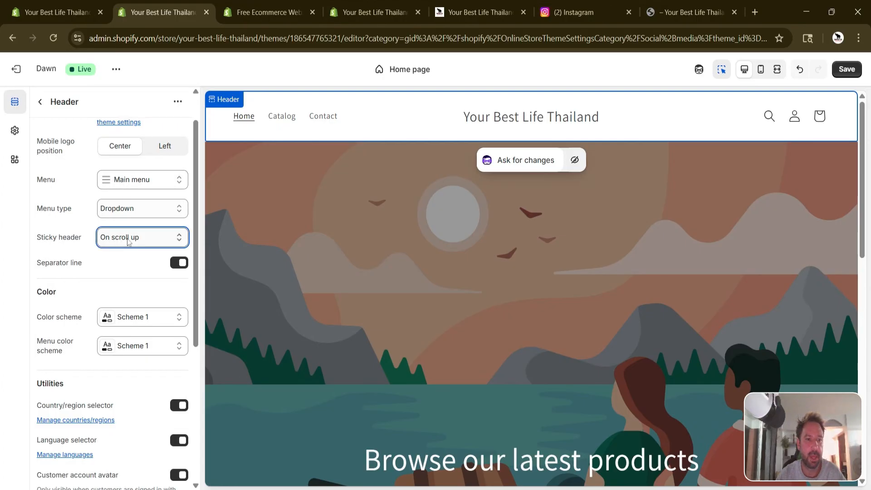
scroll(543, 231, "down", 3)
scroll(542, 232, "up", 2)
scroll(543, 232, "up", 1)
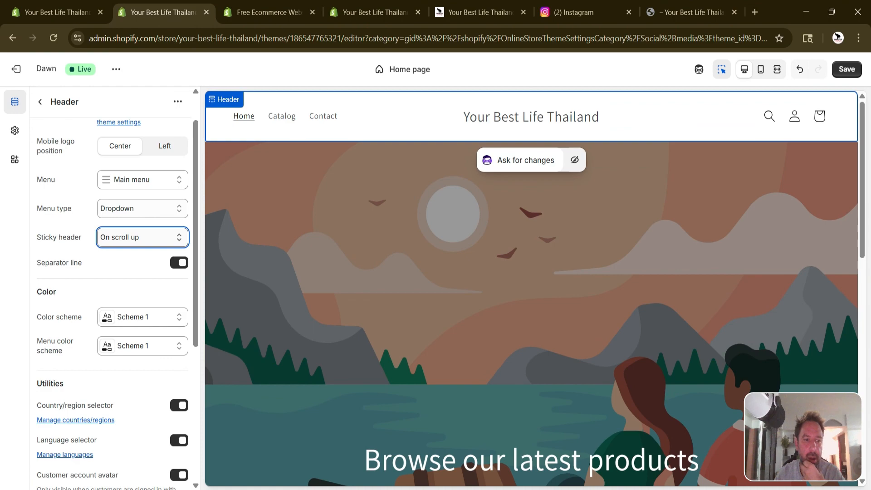
key("Down")
scroll(535, 238, "down", 5)
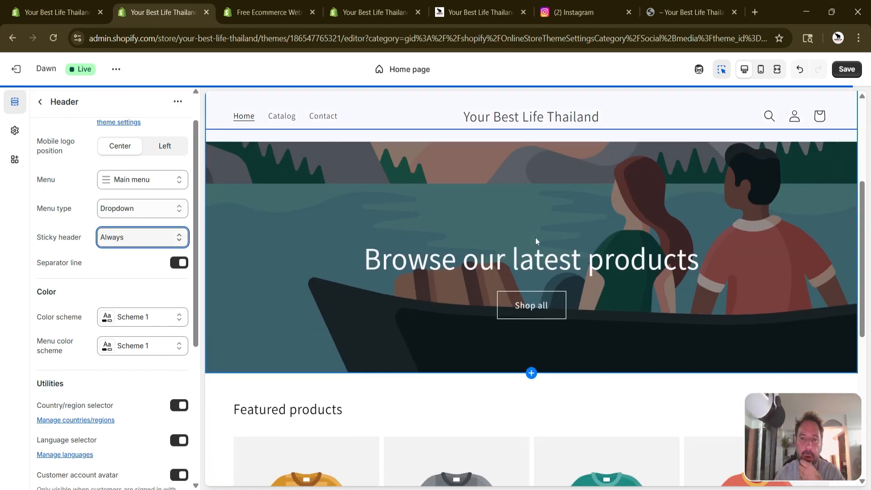
scroll(536, 238, "up", 6)
scroll(535, 237, "down", 5)
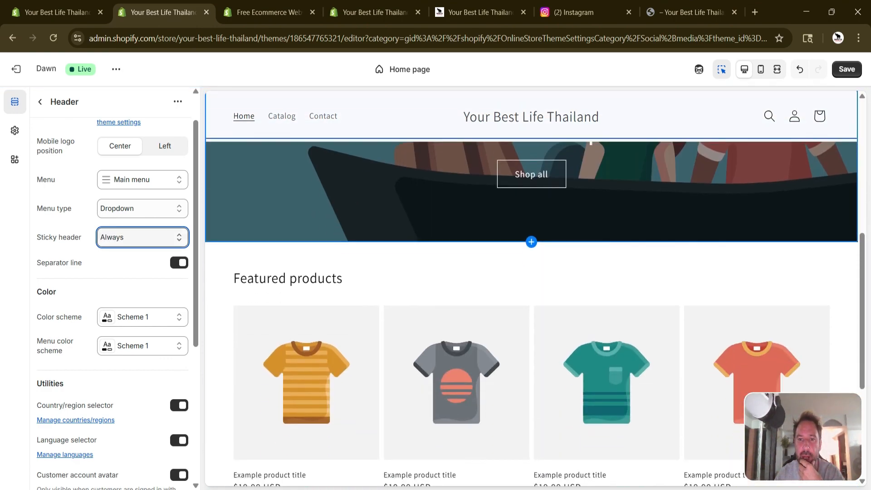
scroll(402, 186, "up", 5)
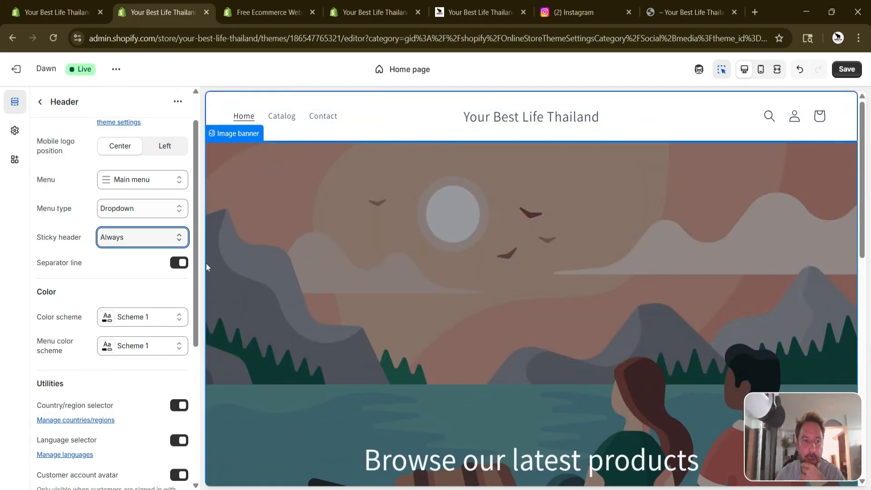
Switch the sticky header back to On scroll up and compare its behavior in the home page preview.
key("Up")
scroll(616, 238, "down", 5)
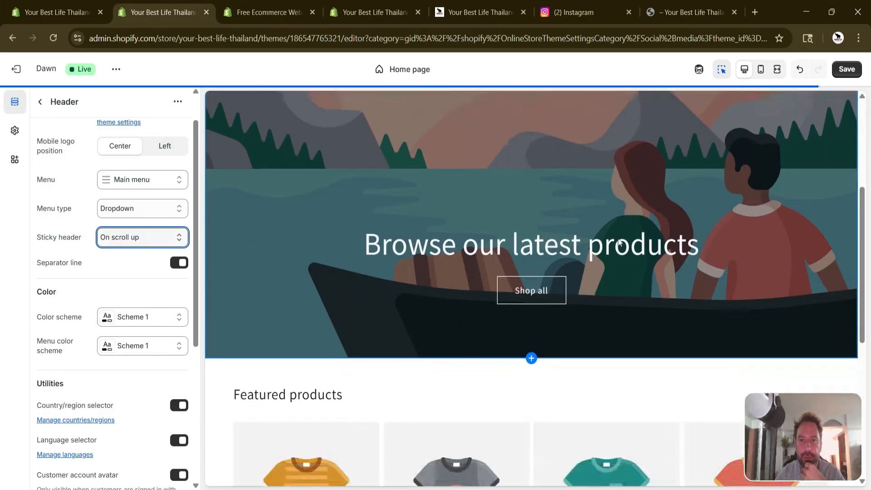
scroll(617, 238, "down", 1)
scroll(617, 238, "up", 8)
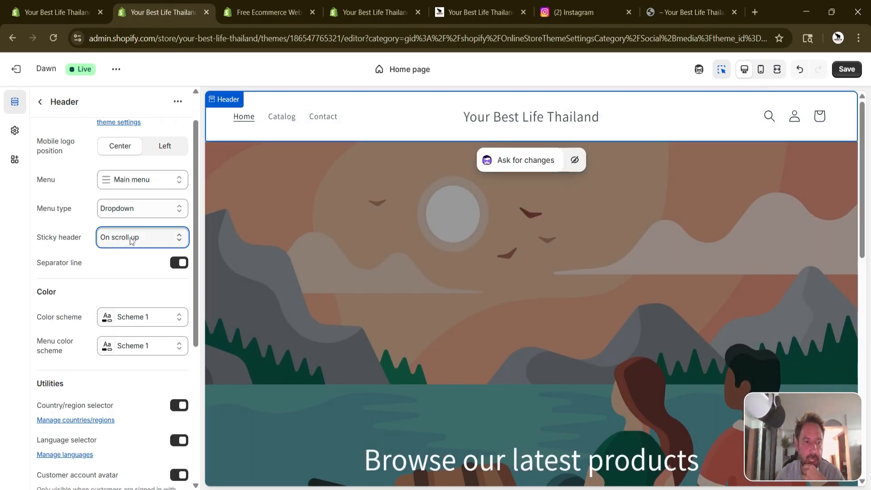
Set the sticky header to Always after trying the reduced-logo option, and turn off the header's separator line.
key("Down")
key("Down")
scroll(583, 206, "down", 4)
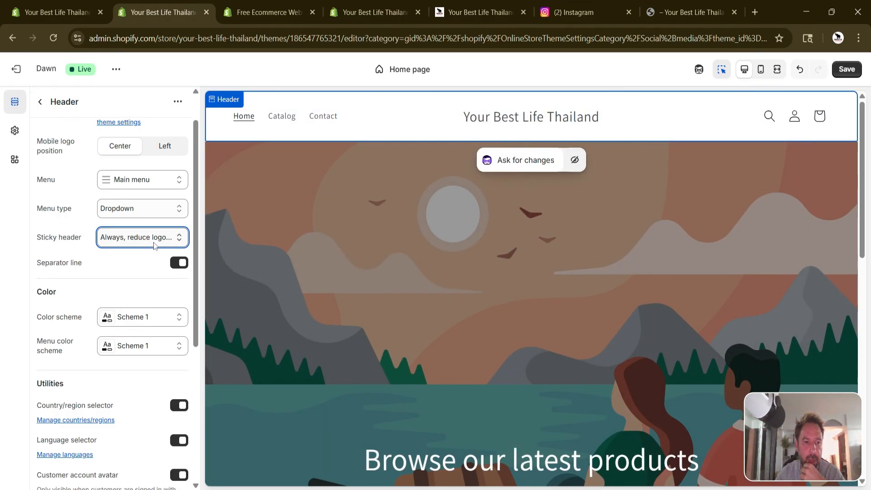
key("Up")
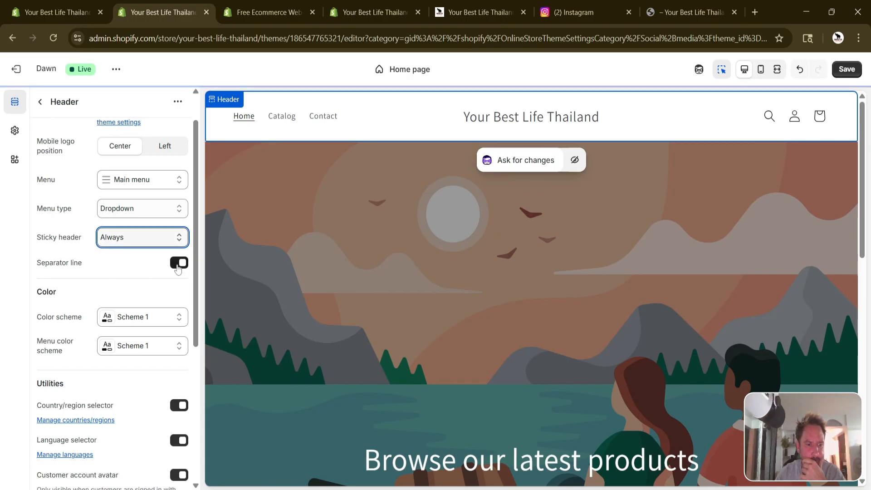
left_click(181, 266)
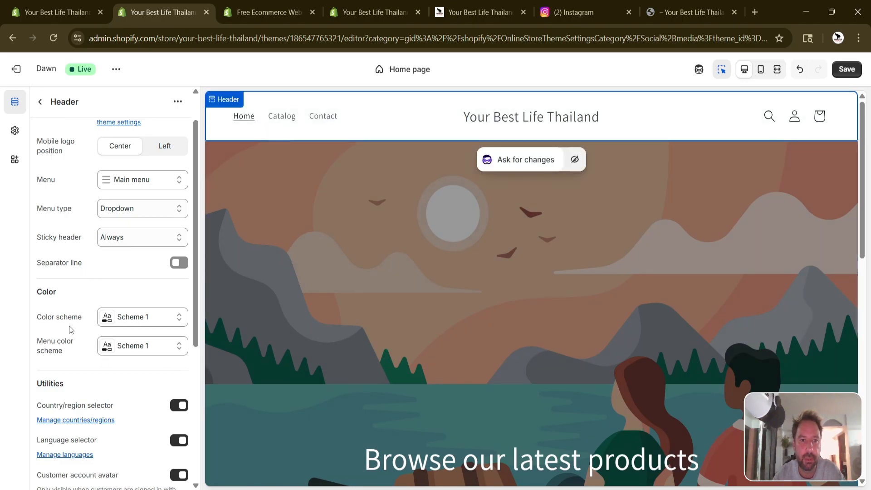
Review the color schemes available for the header without changing the selection.
scroll(131, 286, "down", 1)
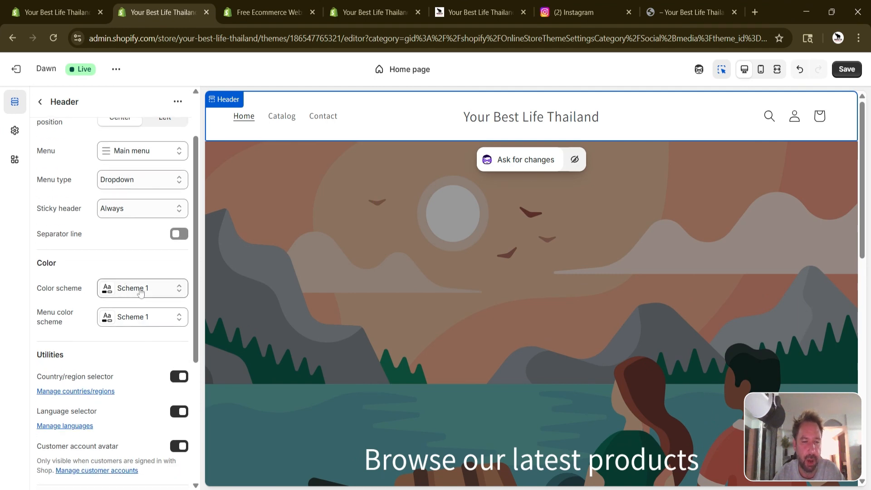
left_click(140, 290)
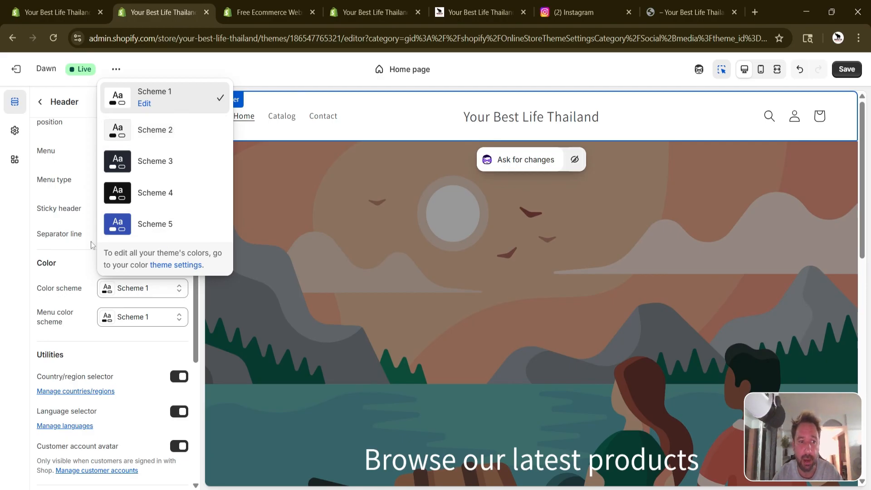
left_click(19, 294)
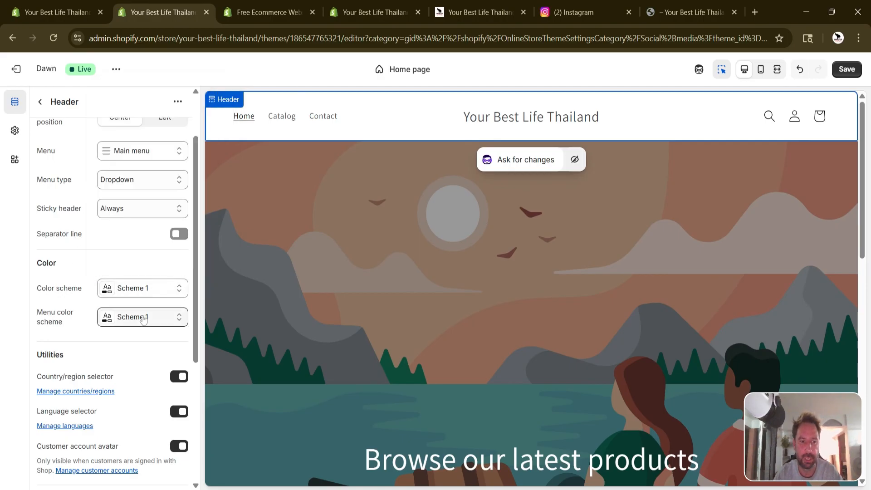
Try Scheme 2 as the menu color scheme and return it to Scheme 1.
left_click(175, 316)
left_click(181, 159)
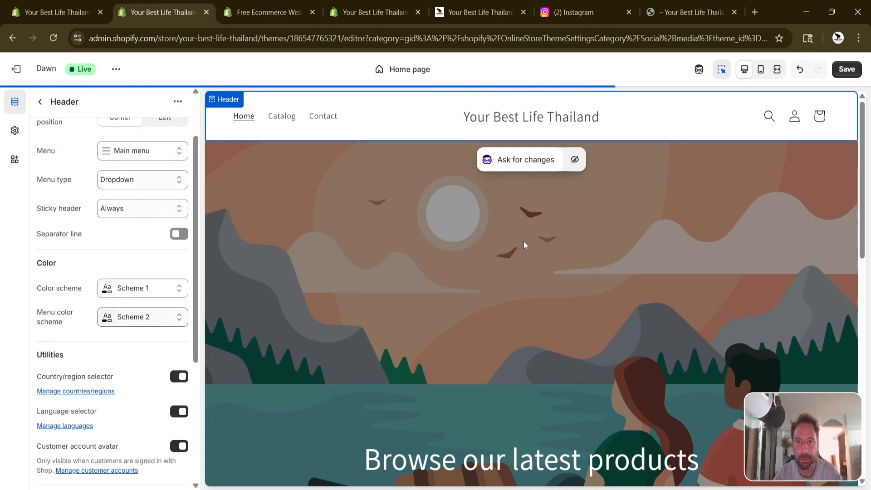
left_click(125, 316)
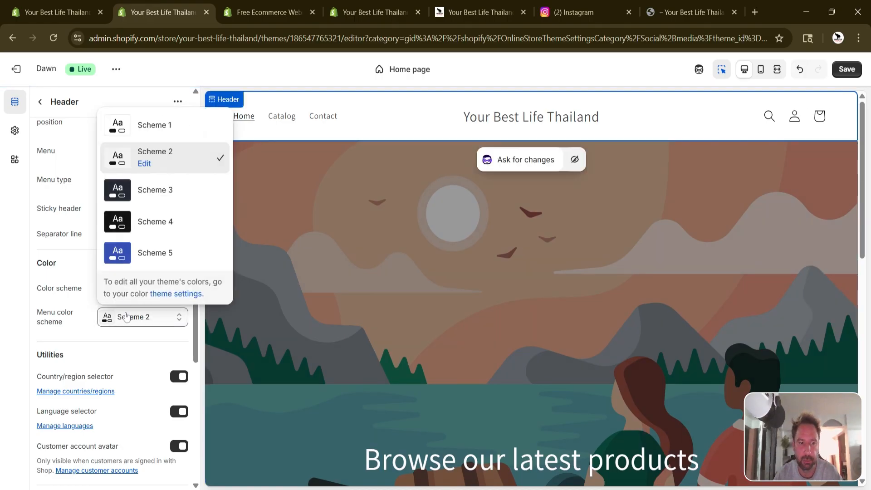
left_click(150, 125)
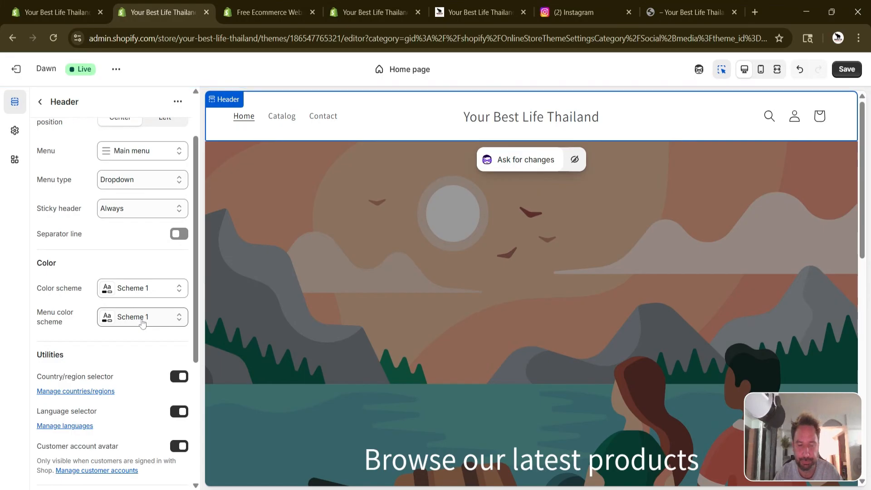
left_click(111, 316)
left_click(77, 272)
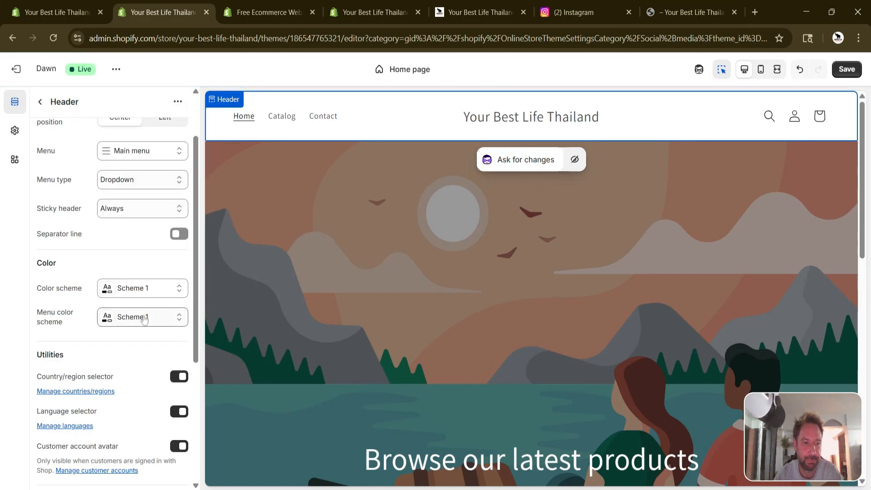
Toggle the header's country/region selector off and on while comparing the home page preview, leaving the selector enabled.
scroll(165, 356, "down", 3)
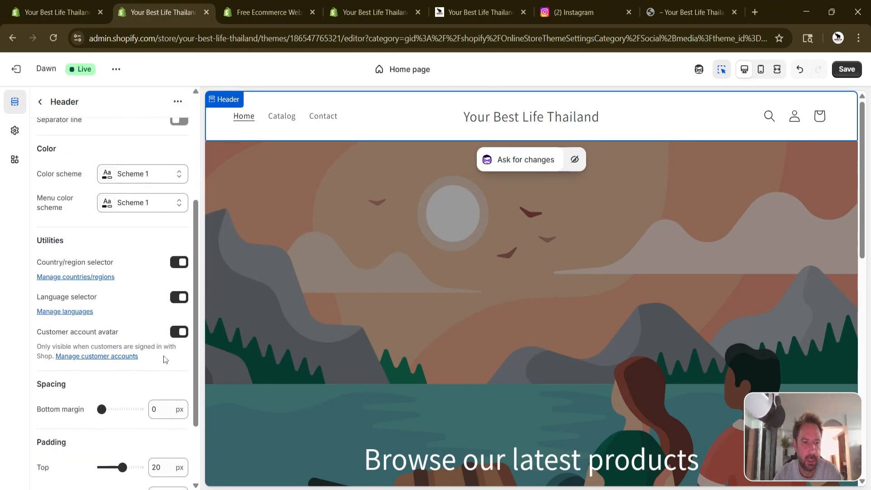
left_click(179, 262)
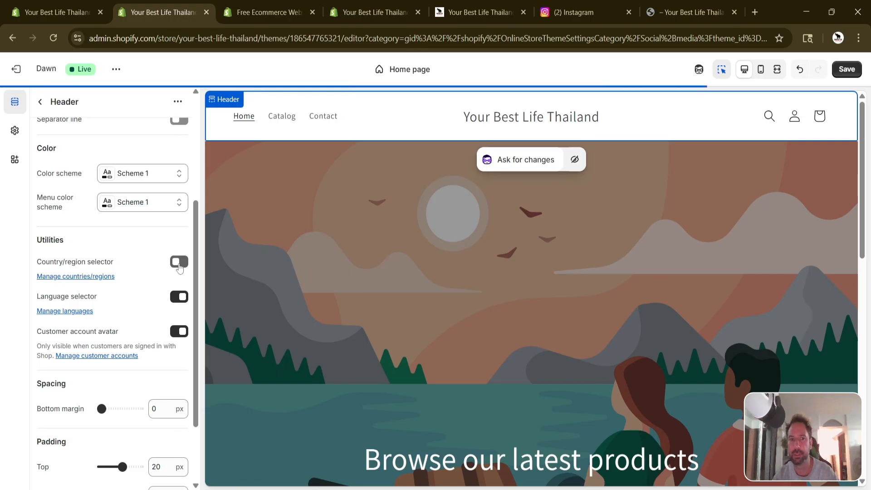
scroll(631, 342, "down", 15)
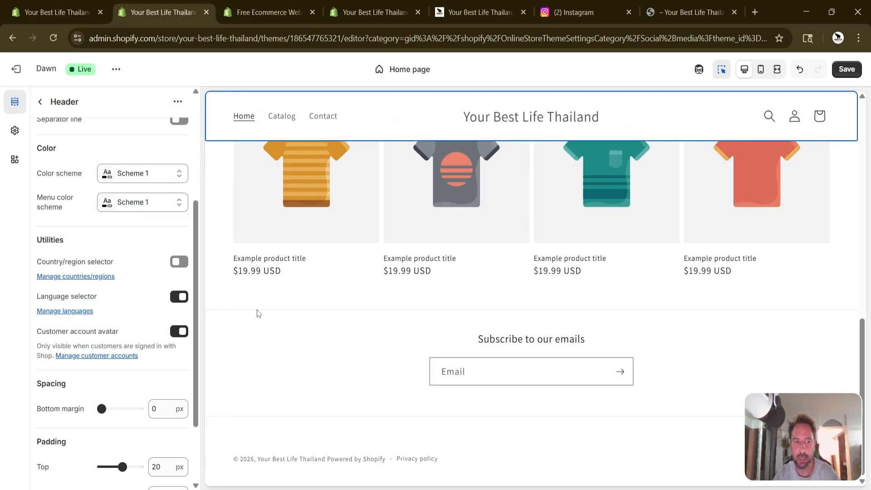
left_click(179, 262)
scroll(513, 298, "up", 10)
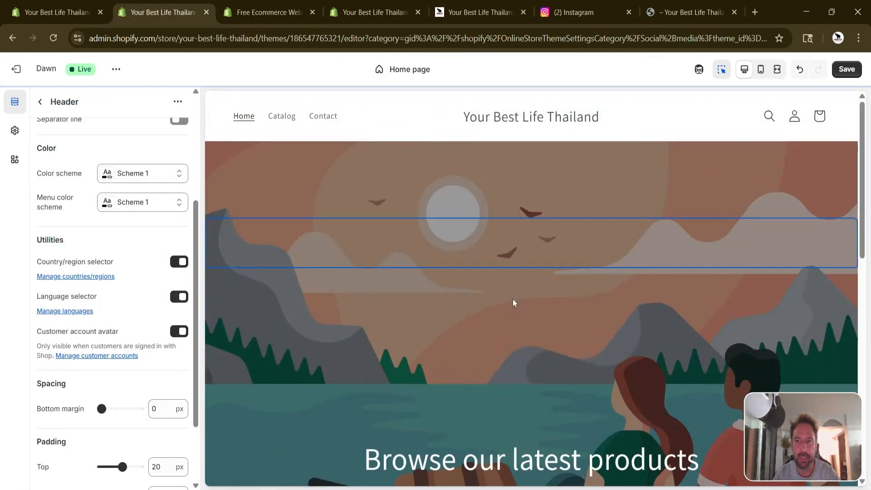
scroll(509, 255, "down", 10)
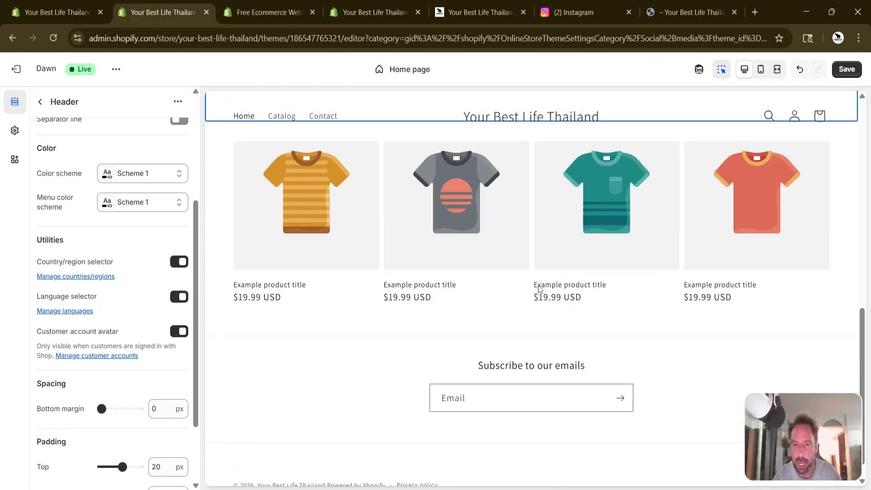
left_click(181, 265)
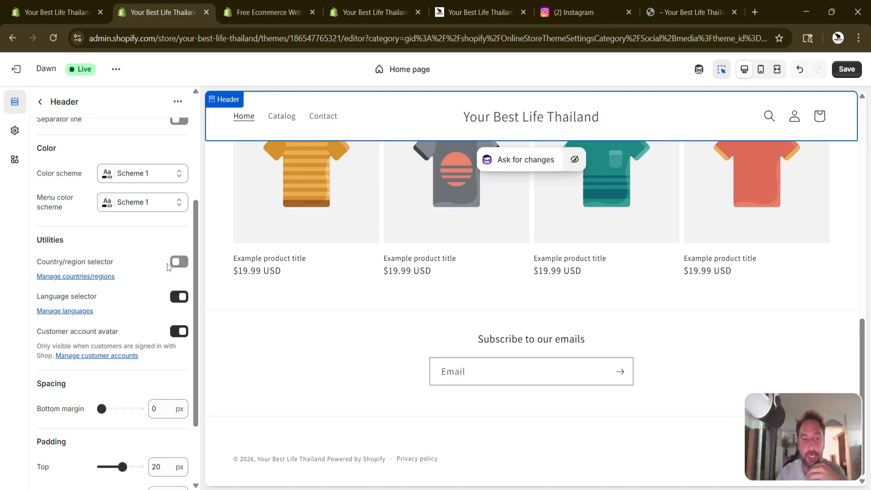
scroll(168, 266, "up", 1)
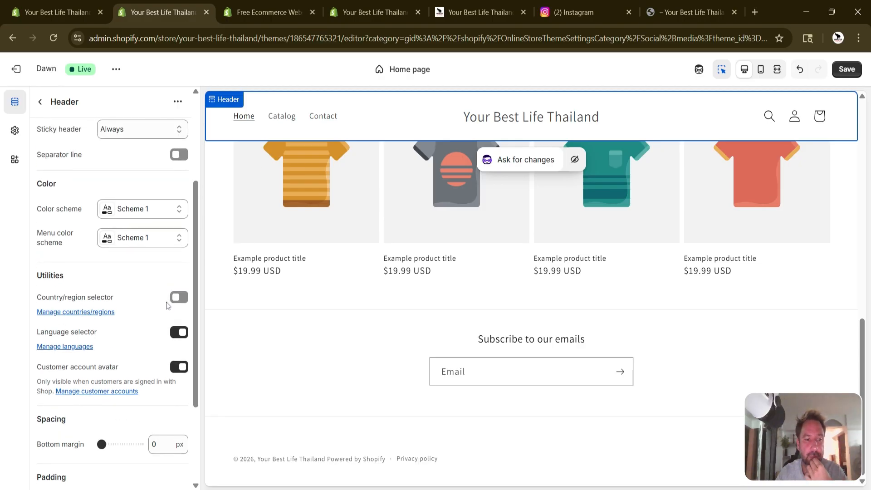
left_click(184, 301)
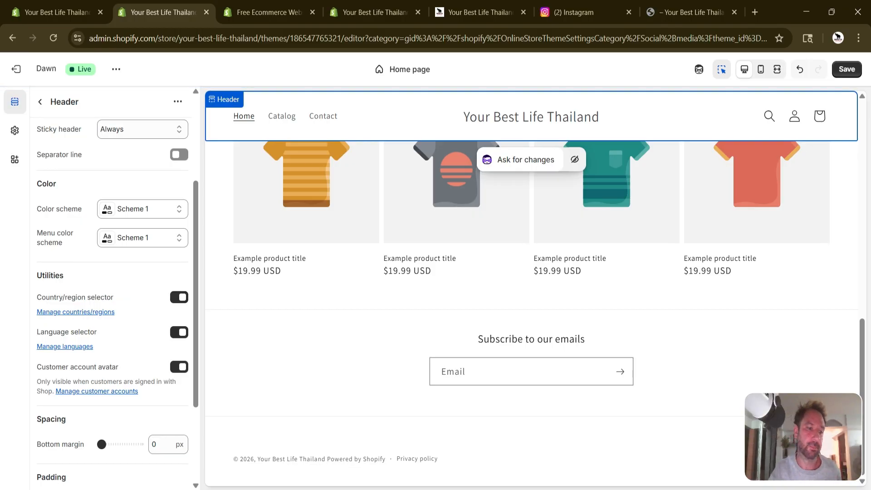
Review the header's utilities, spacing and padding options and the social media link fields in its theme settings.
scroll(109, 285, "down", 1)
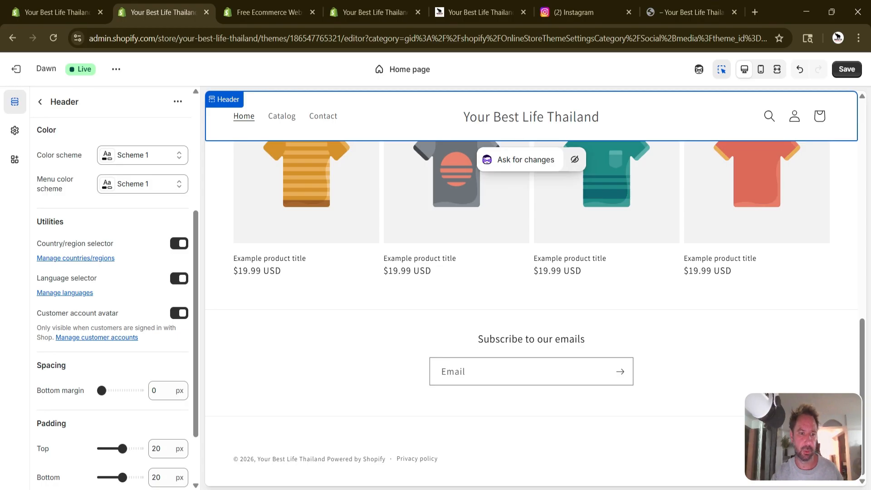
scroll(156, 317, "down", 1)
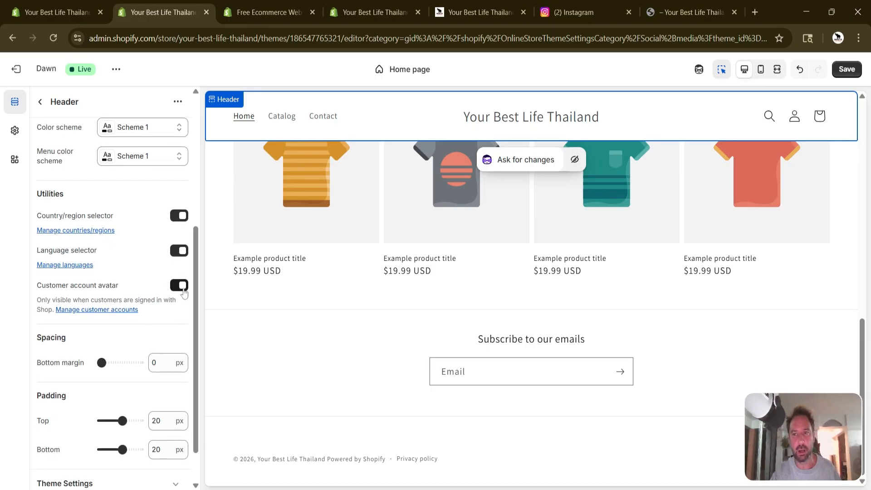
scroll(158, 277, "down", 1)
scroll(157, 276, "down", 1)
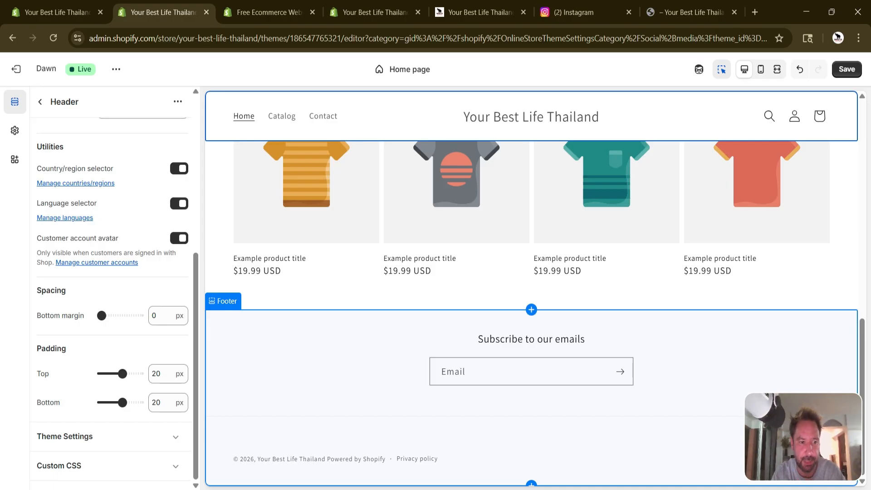
left_click(147, 441)
scroll(146, 374, "down", 3)
scroll(146, 374, "down", 4)
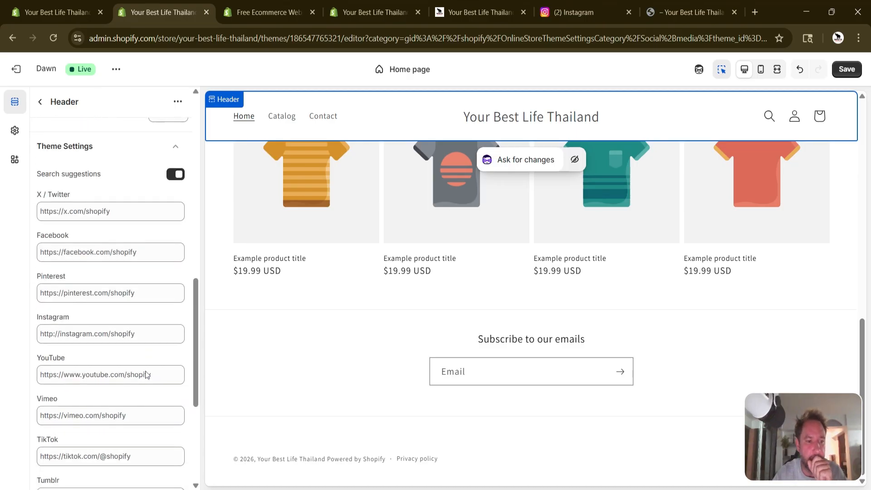
scroll(118, 303, "down", 1)
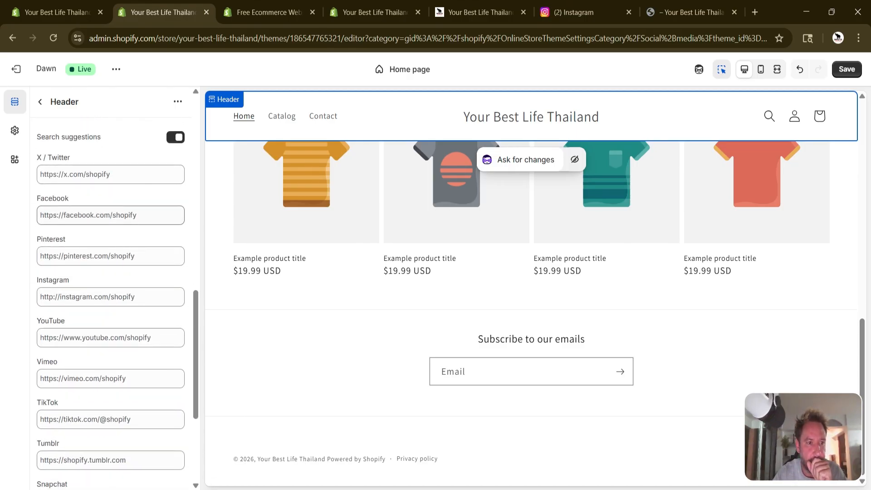
scroll(129, 186, "up", 2)
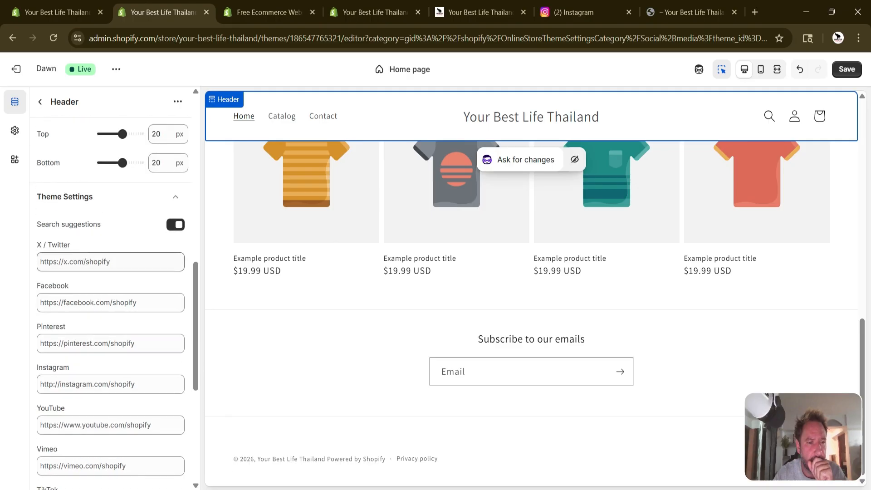
left_click(131, 259)
scroll(126, 239, "down", 5)
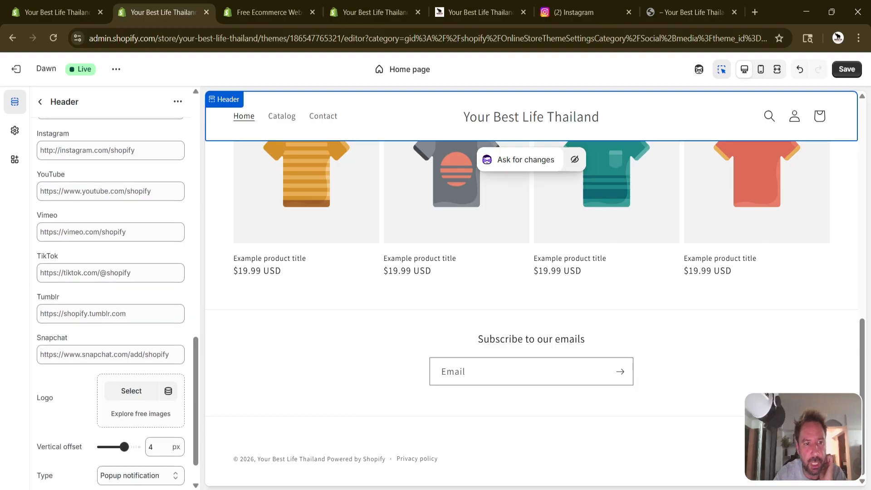
scroll(126, 254, "up", 3)
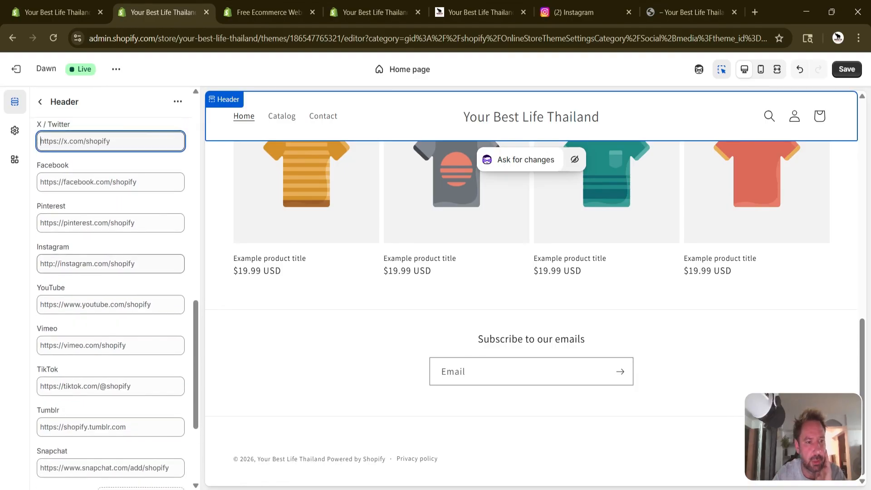
left_click(119, 263)
key("ctrl+a")
type("https://instagram.")
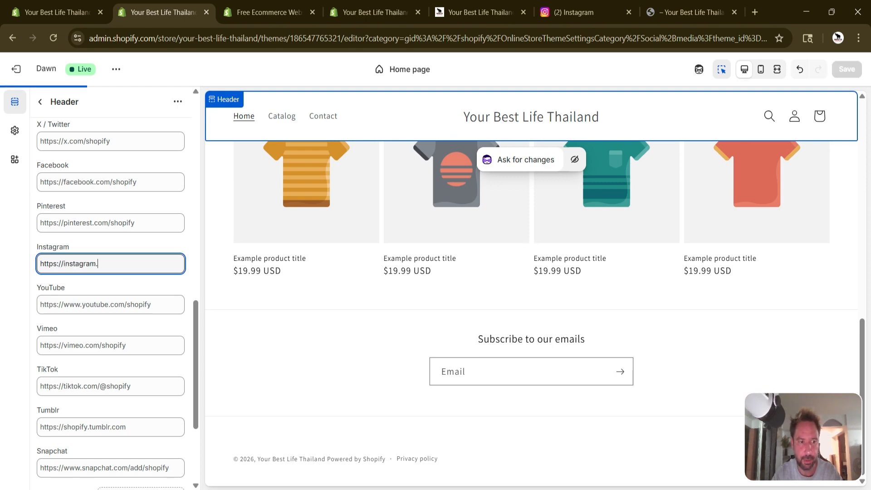
type("com/YourBest")
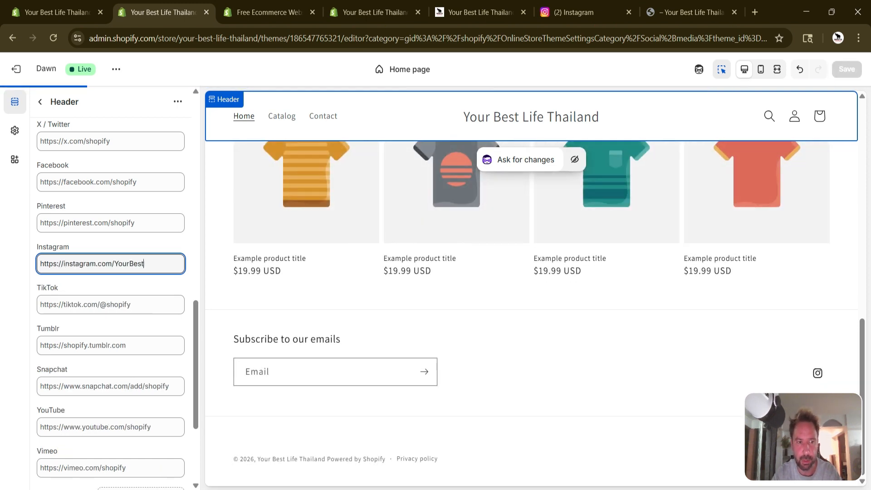
type("Life.Ta")
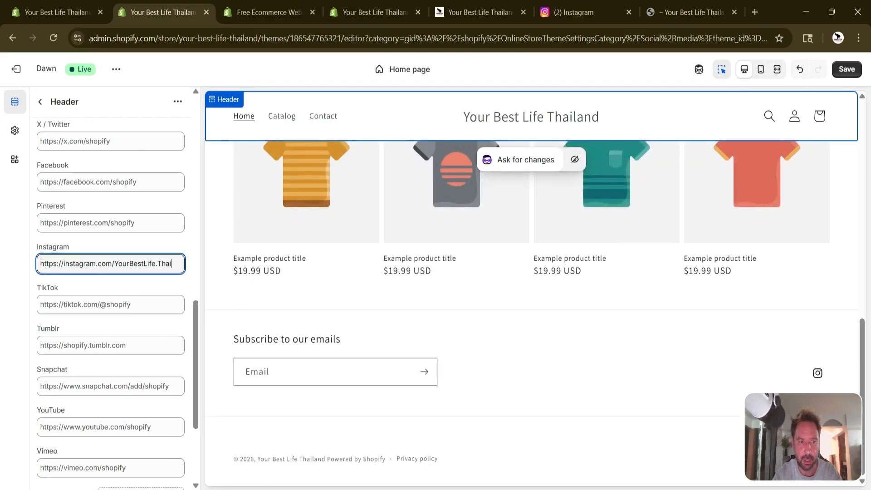
triple_click(80, 264)
key("ctrl+c")
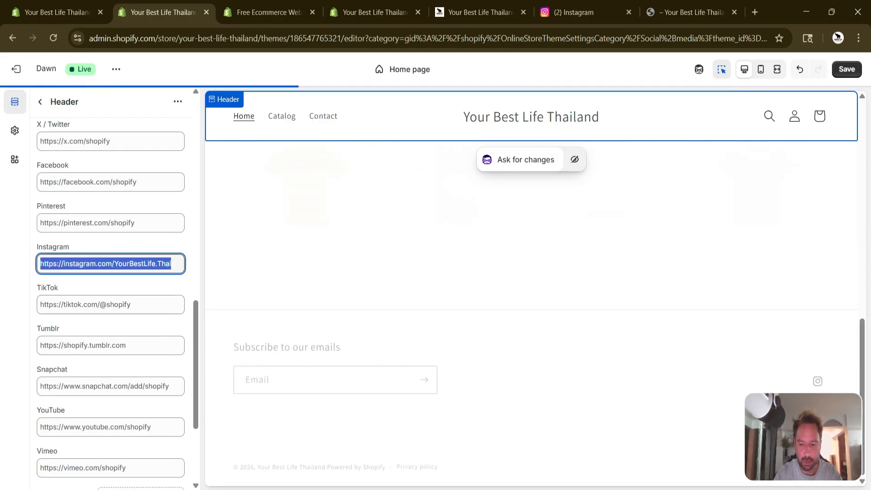
left_click(97, 304)
key("ctrl+v")
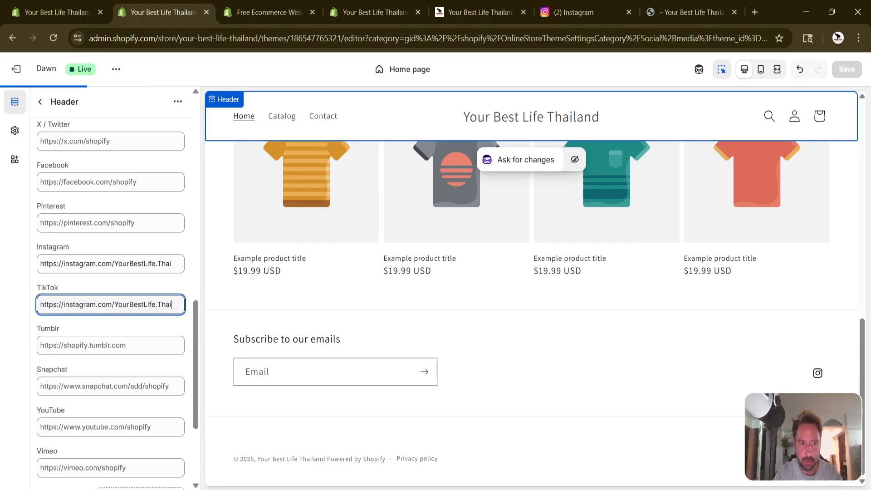
left_click(120, 304)
type("@")
double_click(79, 304)
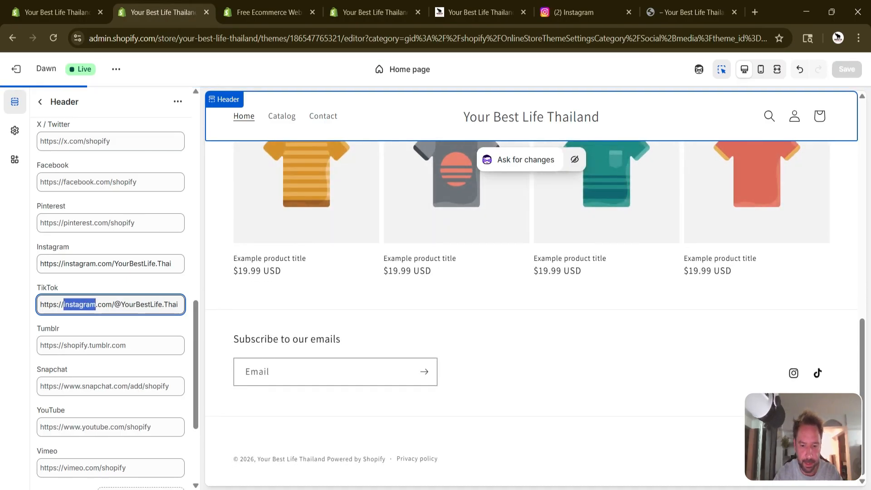
type("tiktok")
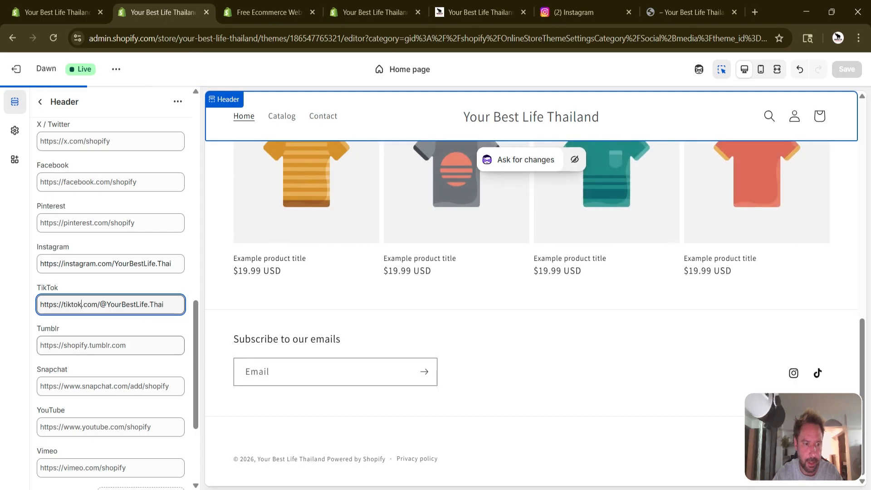
triple_click(158, 182)
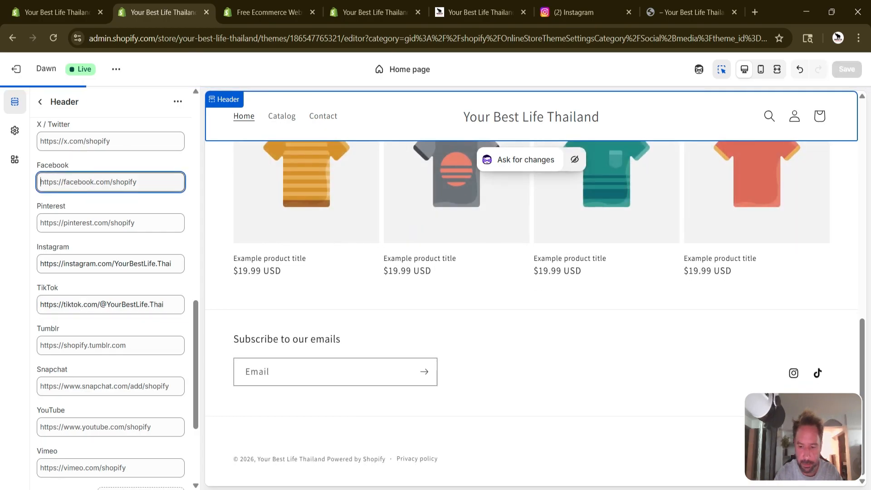
key("ctrl+v")
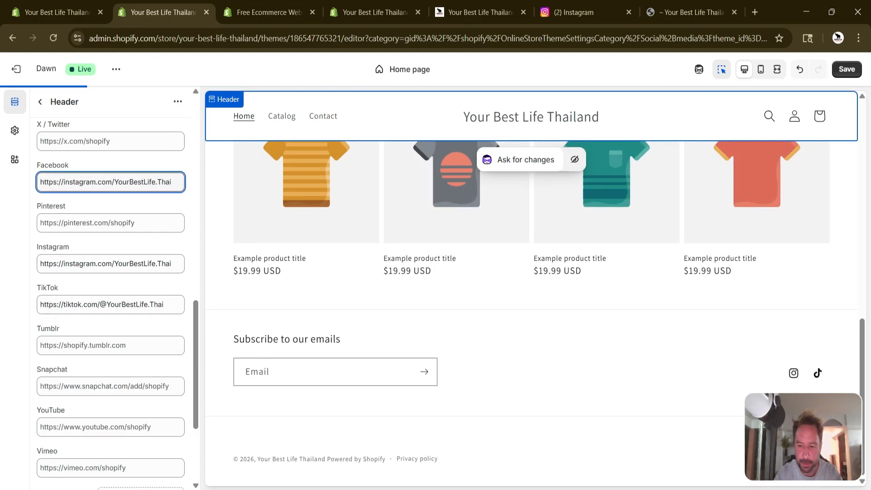
double_click(80, 182)
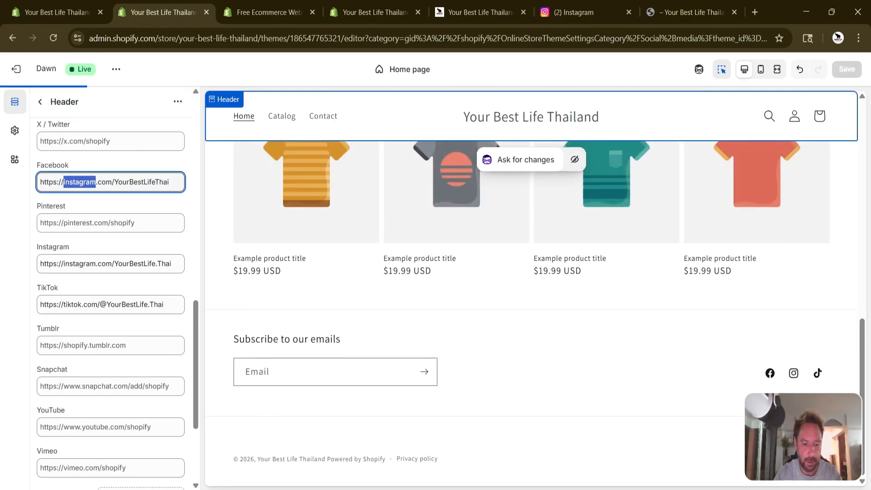
type("facebook")
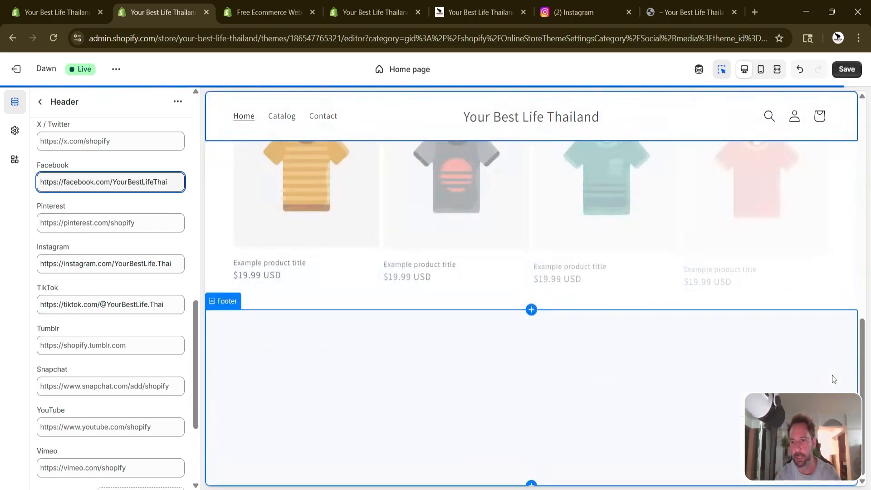
Examine the header's remaining theme settings, including the logo and notification type options, and its custom CSS area.
scroll(146, 361, "down", 4)
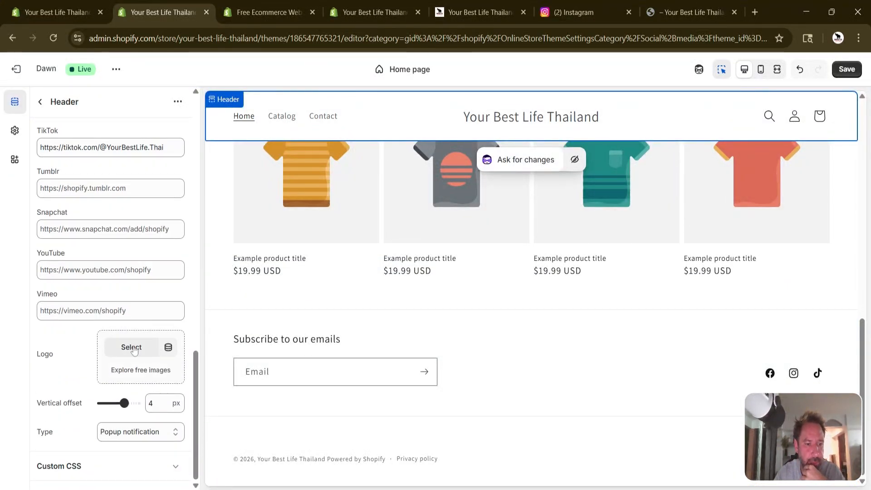
left_click(134, 431)
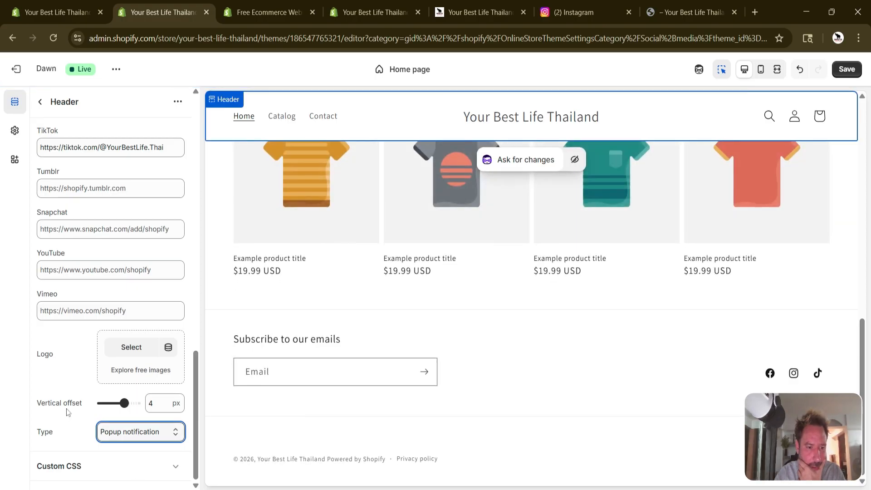
scroll(67, 412, "up", 8)
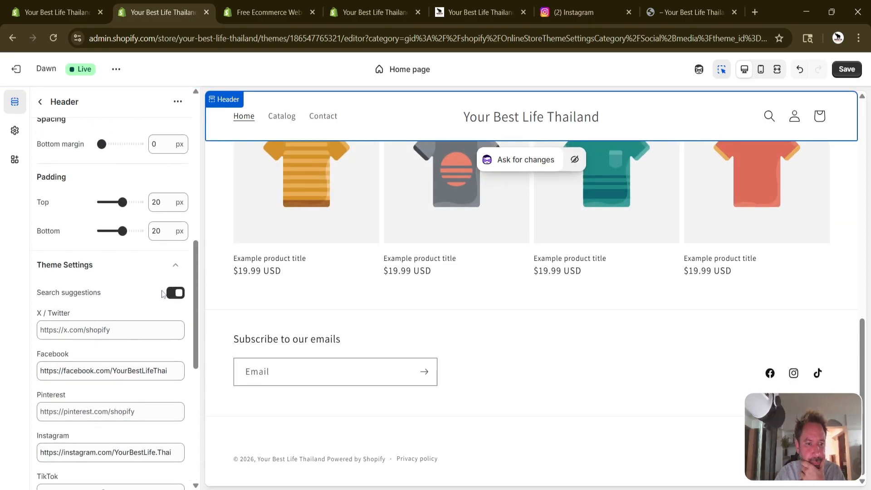
left_click(177, 272)
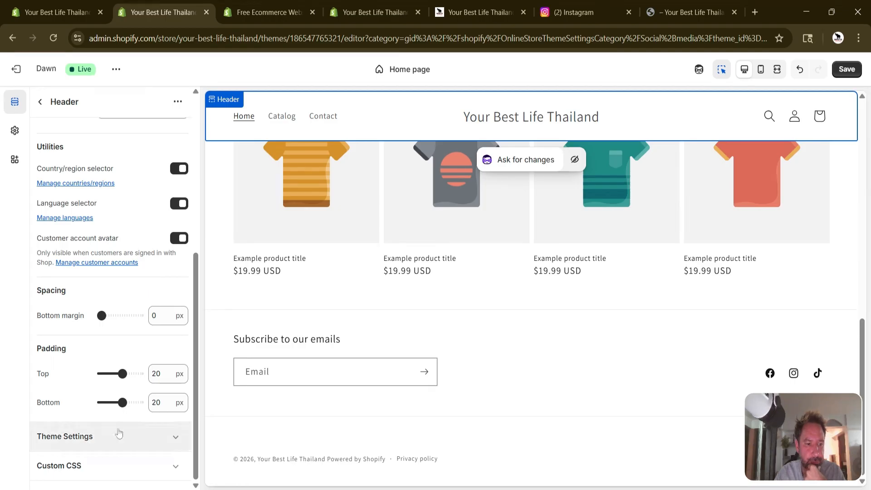
left_click(113, 467)
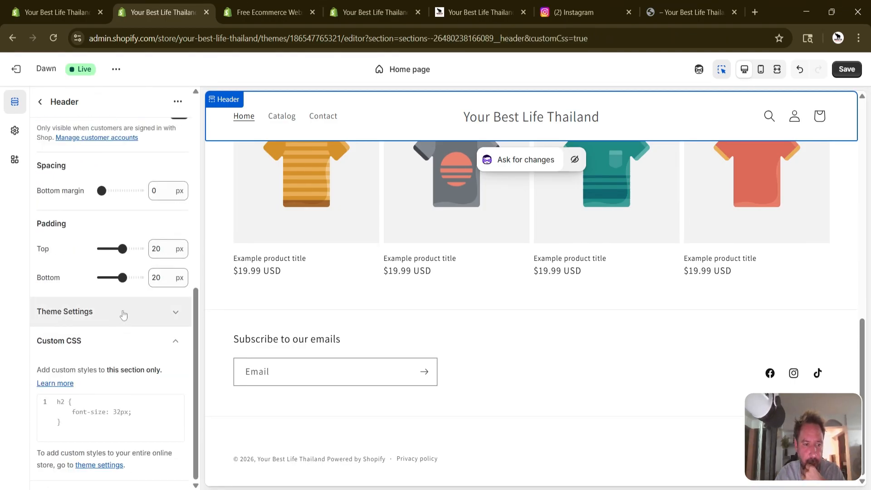
left_click(135, 346)
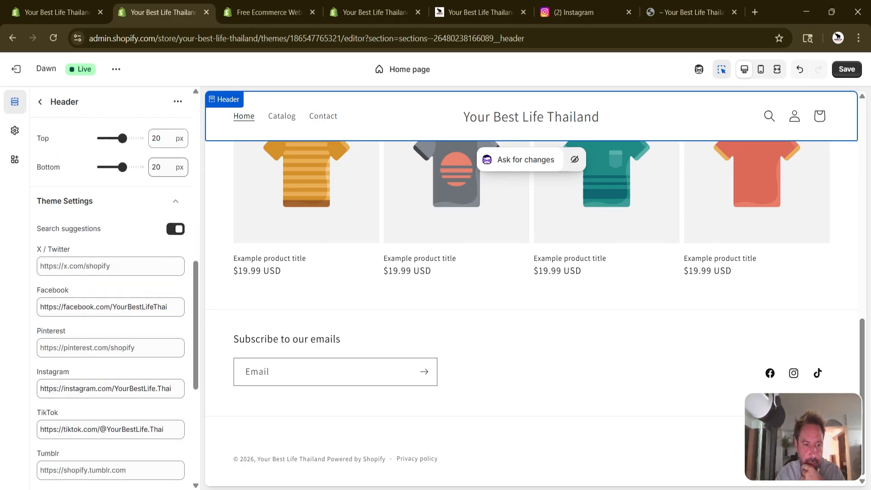
scroll(175, 285, "up", 7)
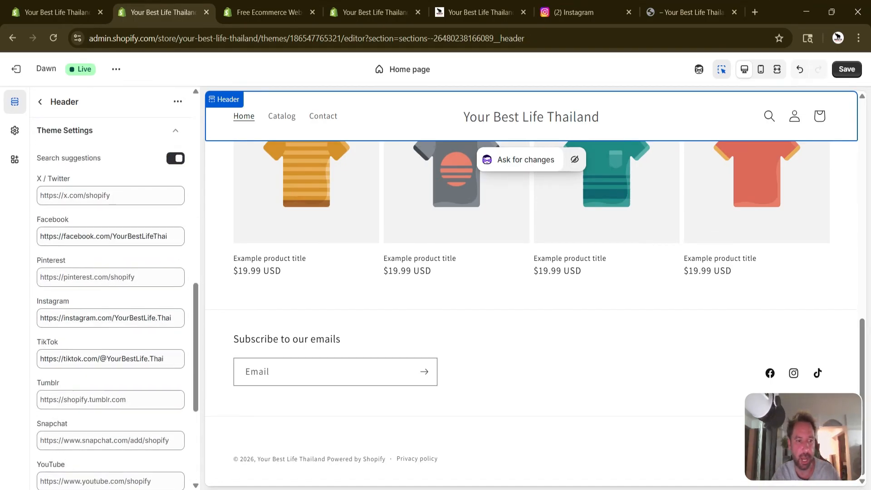
left_click(174, 285)
scroll(146, 229, "up", 5)
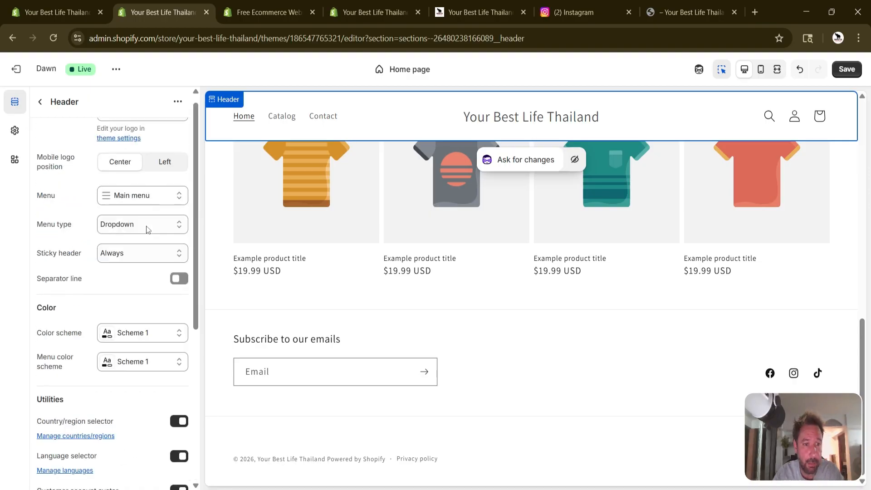
scroll(146, 229, "up", 1)
Leave the header settings and open the settings of the home page's Image banner section.
left_click(40, 101)
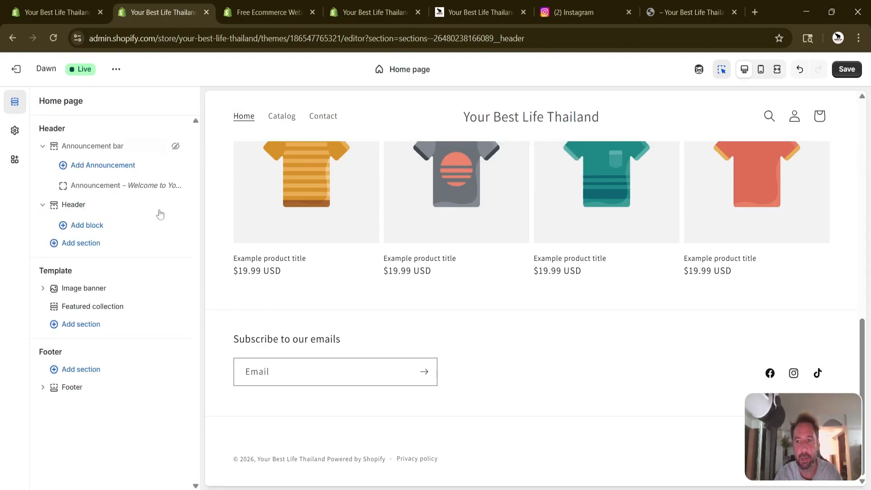
scroll(466, 291, "up", 10)
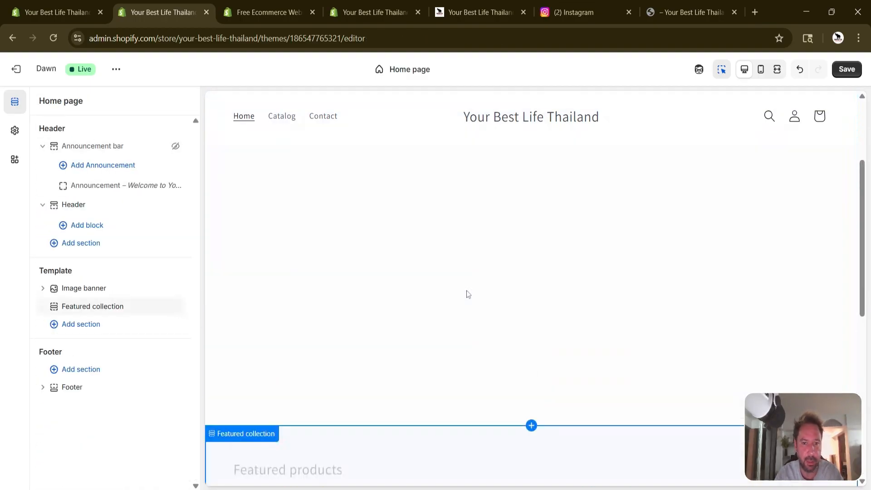
left_click(99, 290)
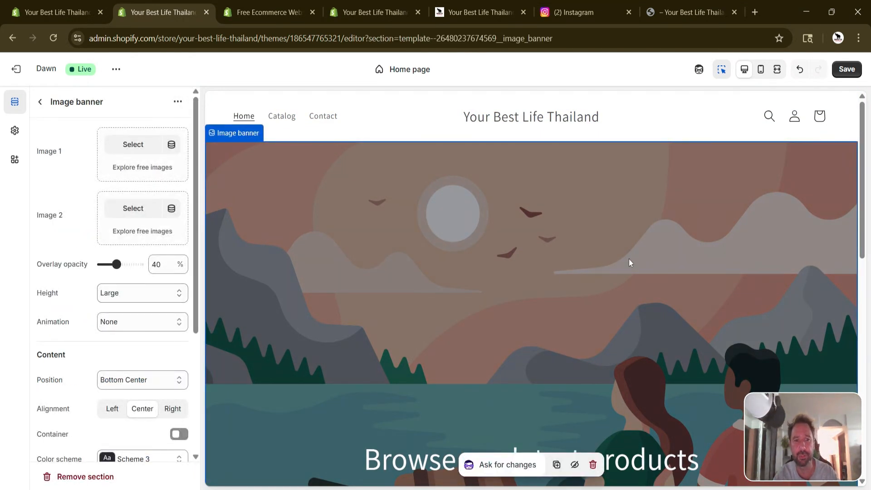
scroll(634, 260, "down", 4)
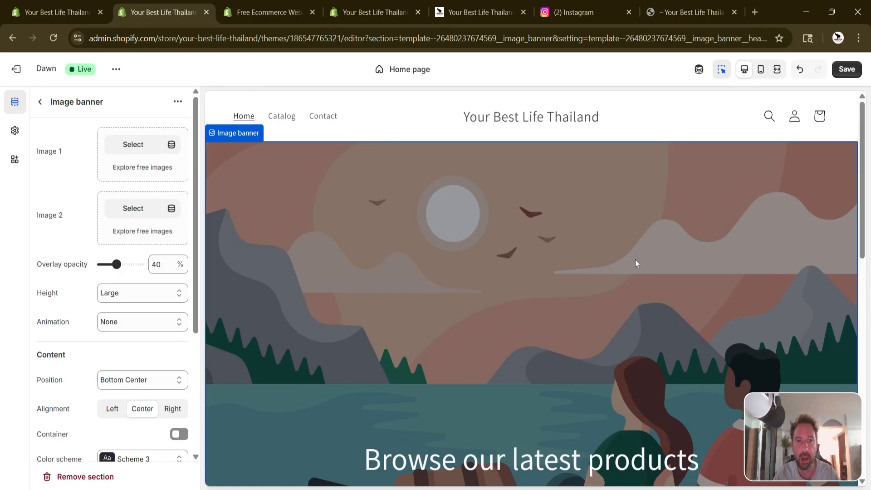
Look over the existing Your Best Life Thailand Google Sites home page and compare it with the image banner in the Shopify theme editor.
left_click(475, 15)
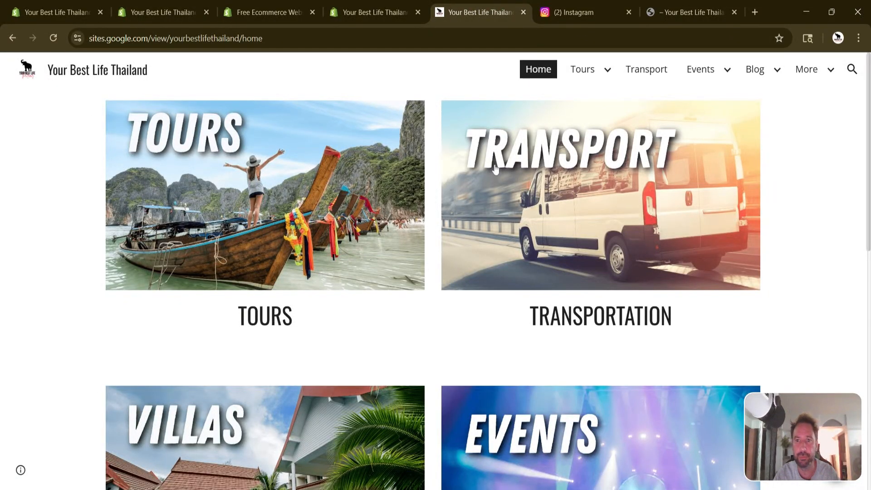
scroll(556, 247, "down", 5)
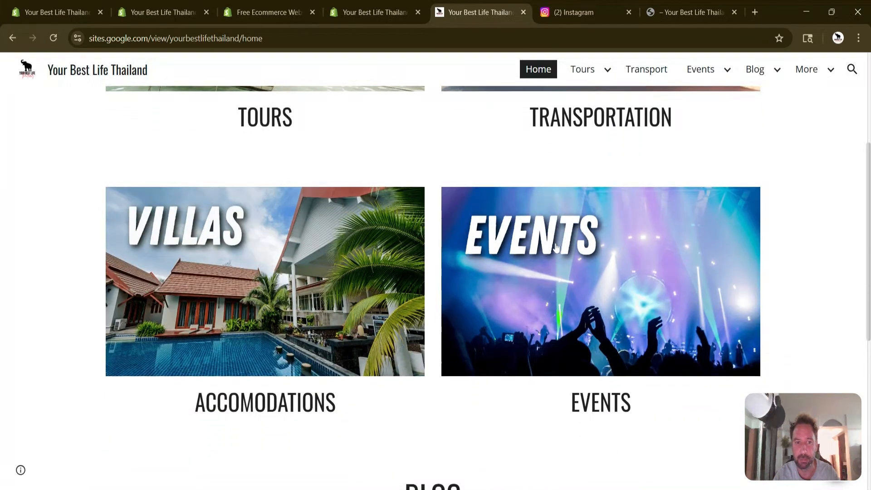
scroll(556, 248, "up", 5)
left_click(180, 13)
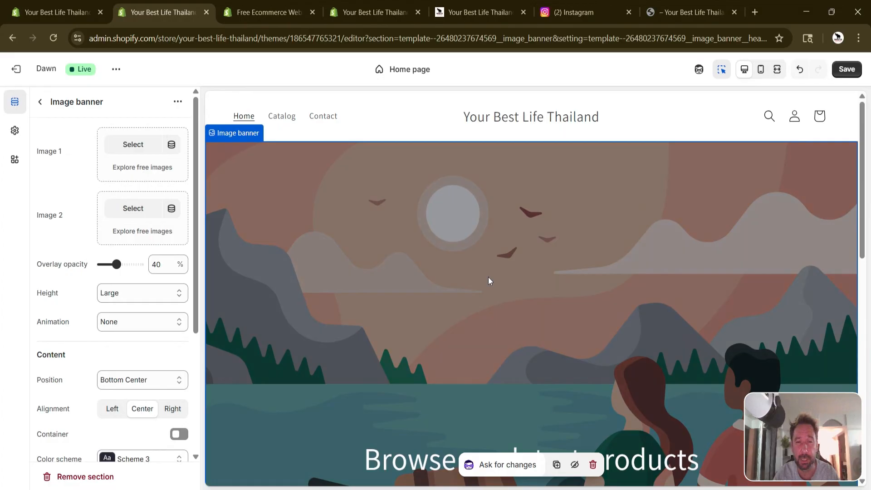
scroll(536, 296, "down", 2)
scroll(536, 297, "down", 3)
scroll(536, 291, "up", 5)
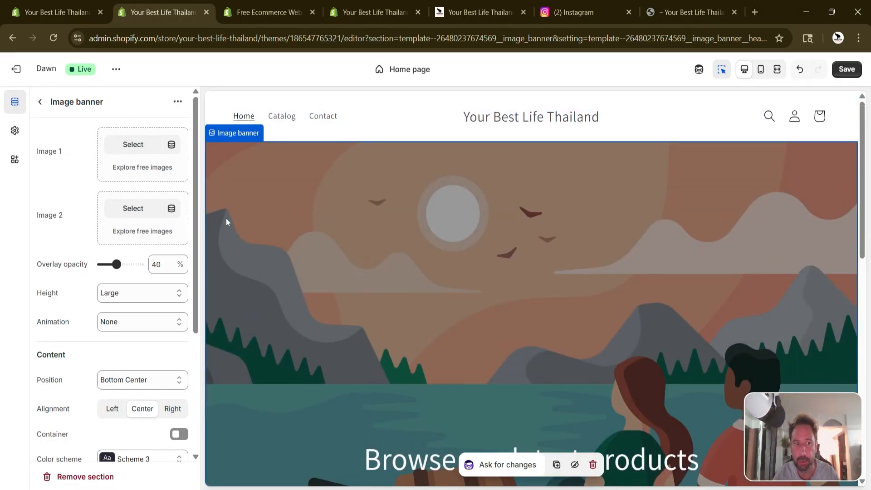
Examine the Image banner section's image, content and mobile layout settings against its preview and return to the home page's section list.
scroll(584, 322, "down", 4)
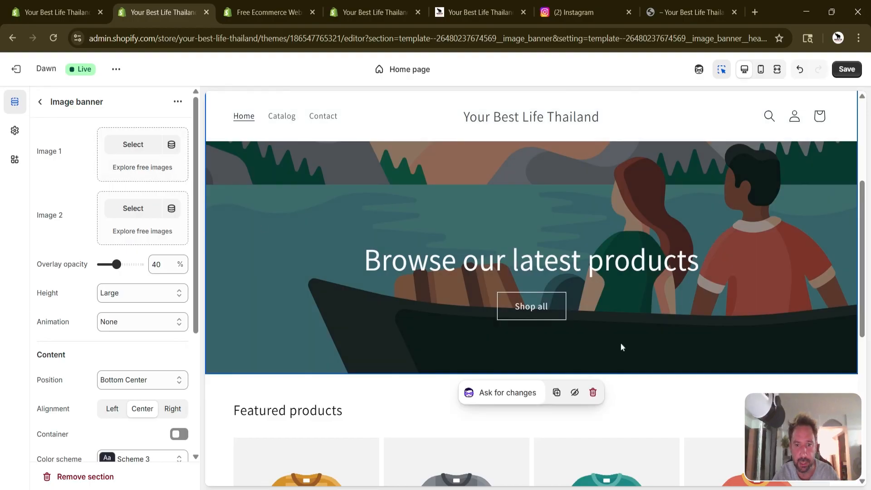
scroll(535, 317, "up", 4)
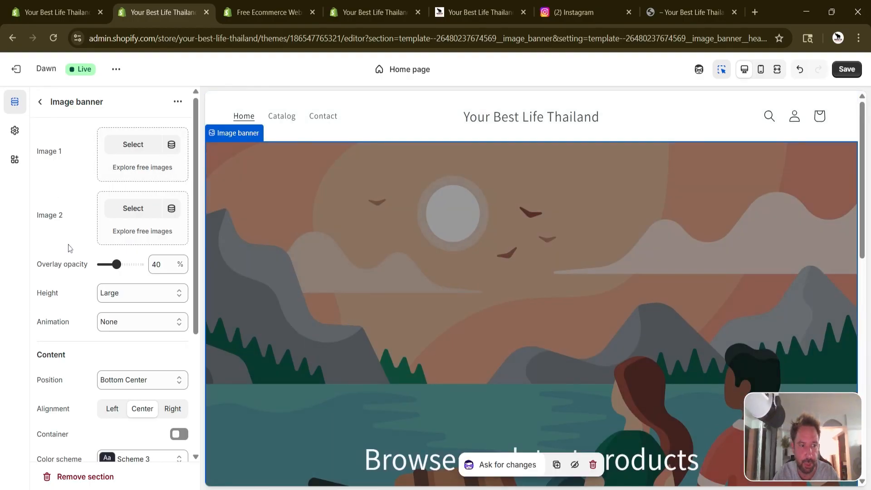
scroll(69, 248, "down", 2)
scroll(88, 224, "down", 4)
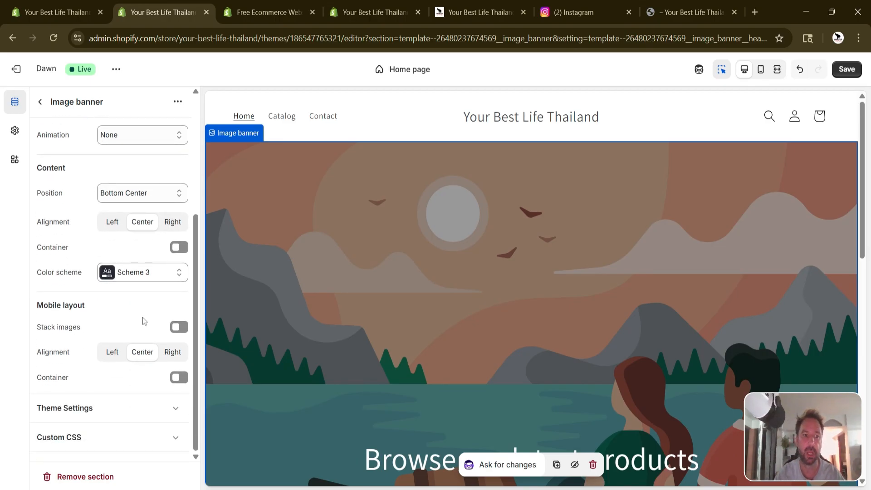
scroll(474, 287, "down", 2)
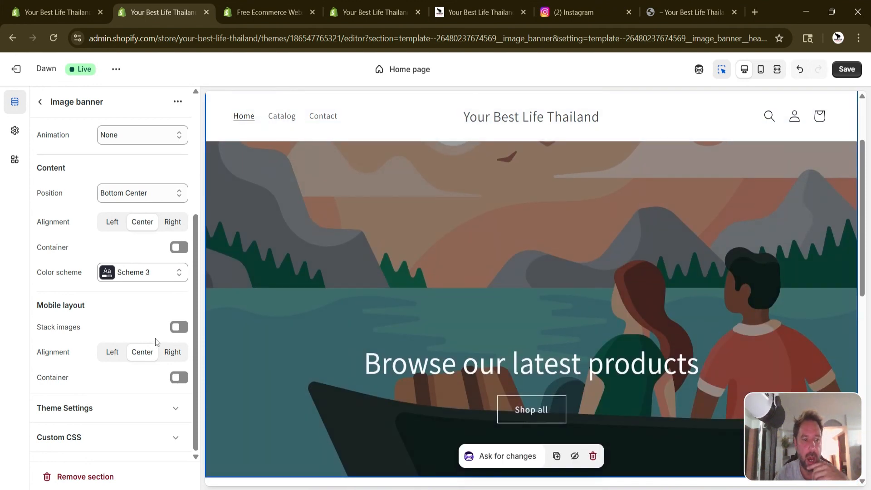
scroll(145, 272, "up", 5)
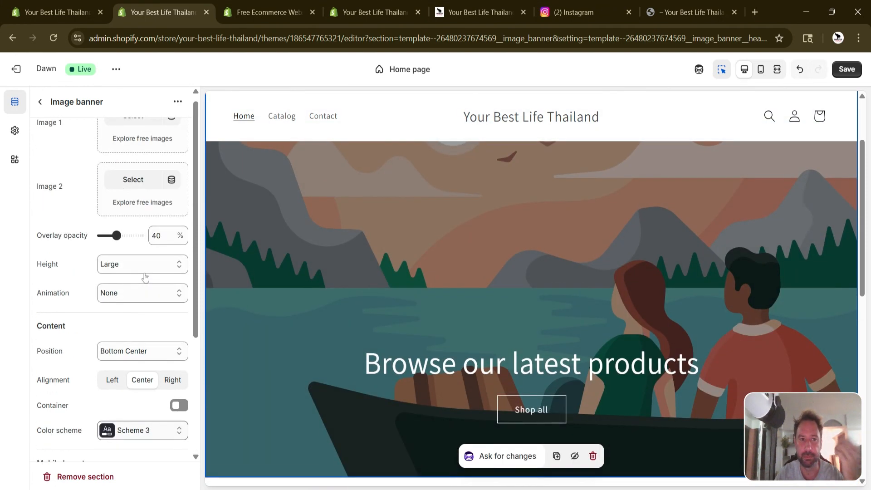
left_click(41, 102)
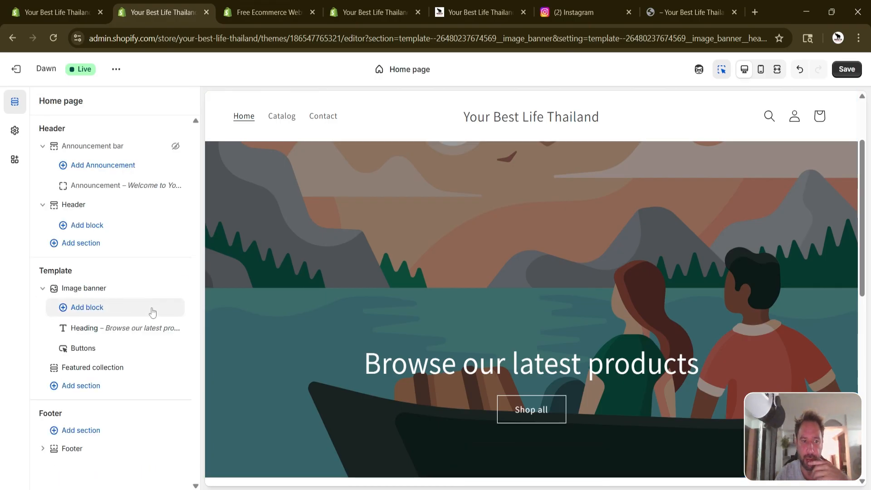
Set the heading size of the image banner's Heading block to Small.
left_click(130, 336)
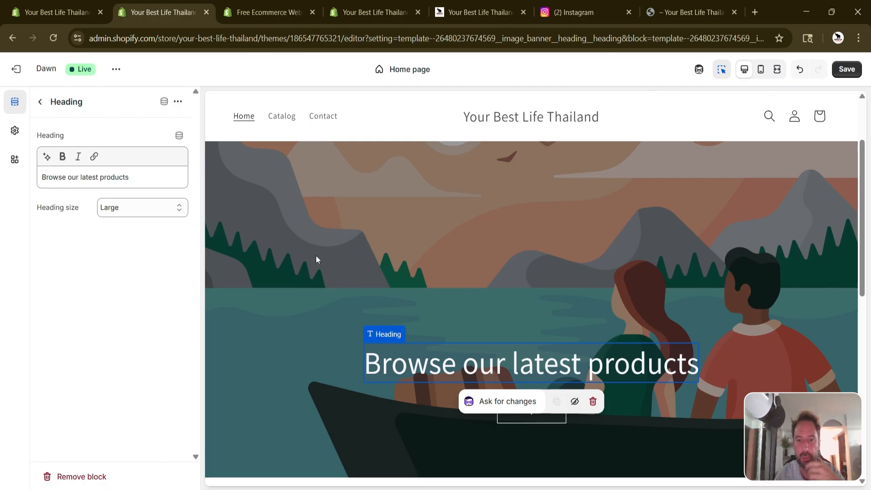
double_click(538, 360)
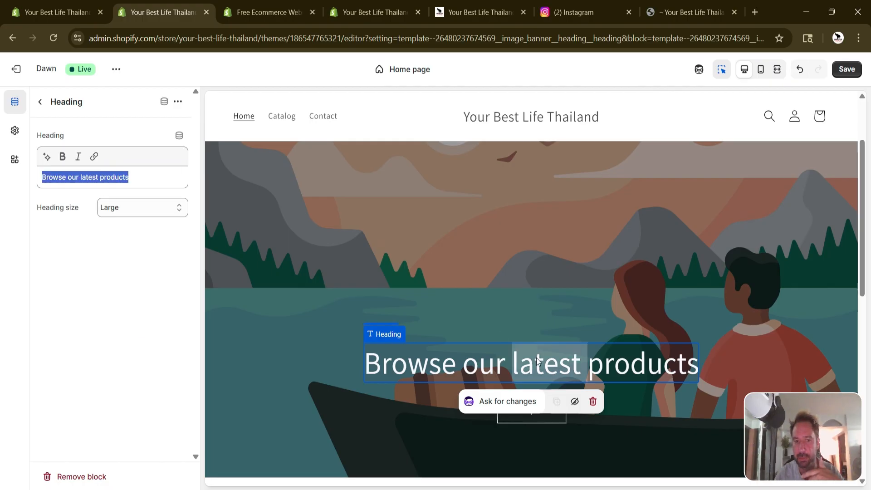
left_click(109, 219)
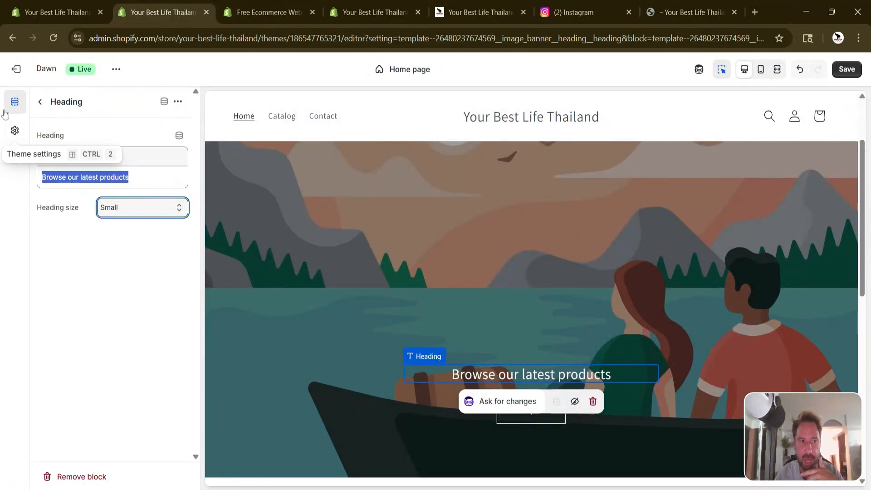
left_click(42, 101)
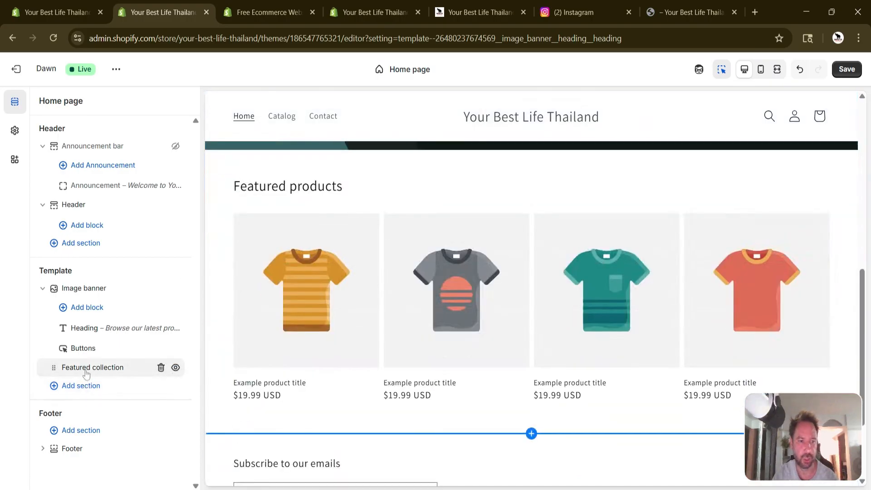
Examine the image banner's Buttons block, including the kinds of link available for its second button.
left_click(93, 355)
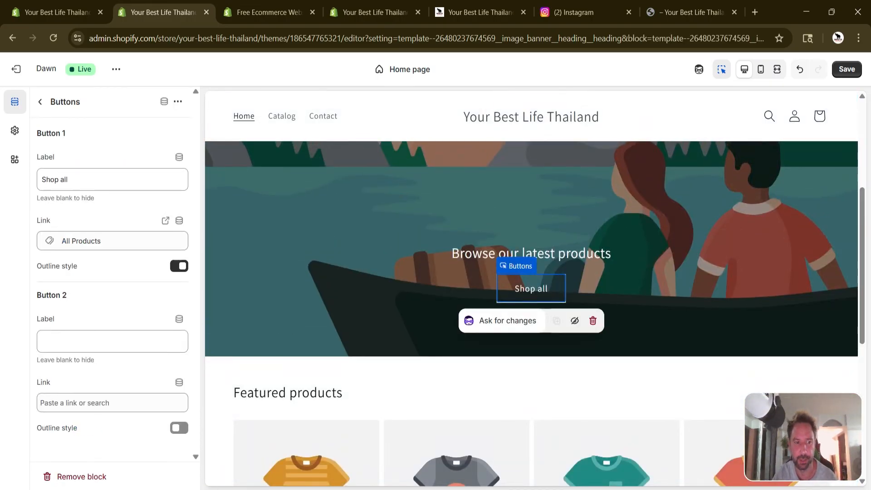
left_click(91, 402)
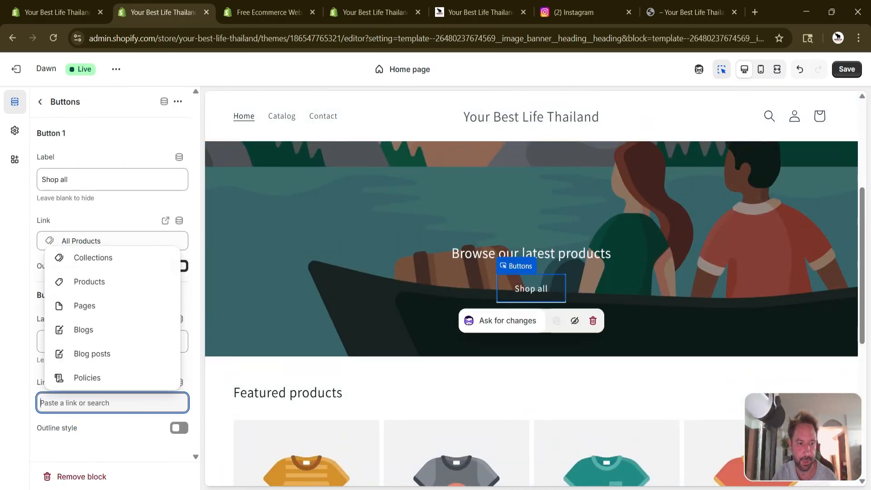
left_click(105, 313)
left_click(100, 295)
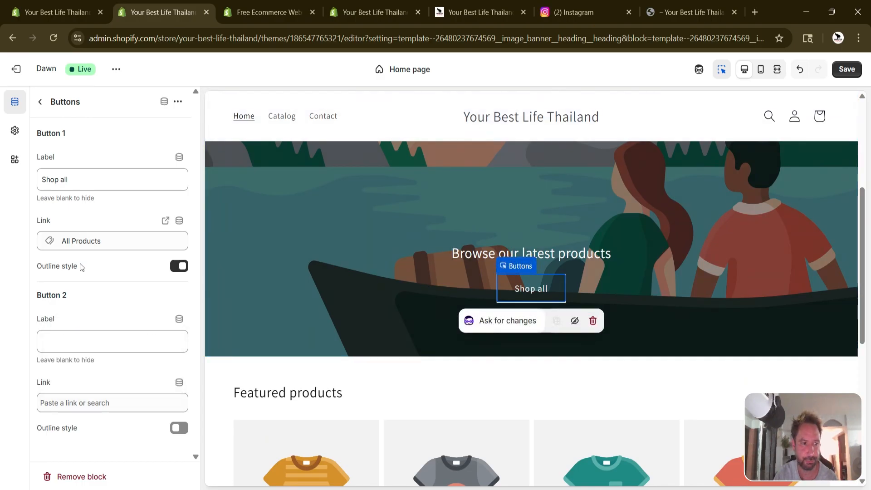
left_click(40, 102)
Change the heading of the home page's Featured collection section to "Most Popular Tours".
left_click(97, 367)
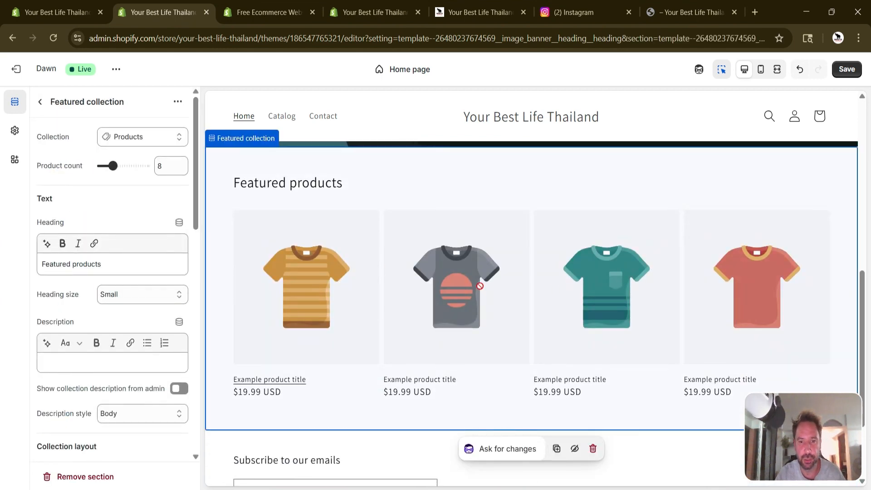
scroll(555, 289, "up", 3)
scroll(555, 290, "down", 2)
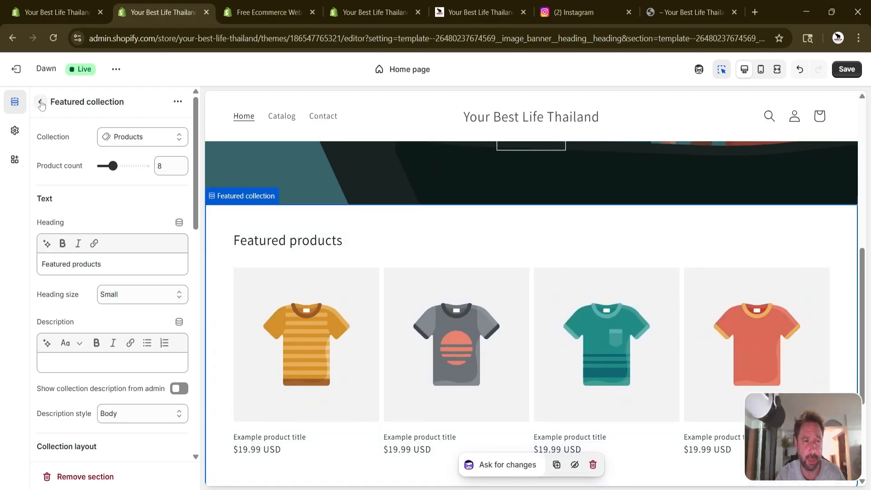
left_click(171, 166)
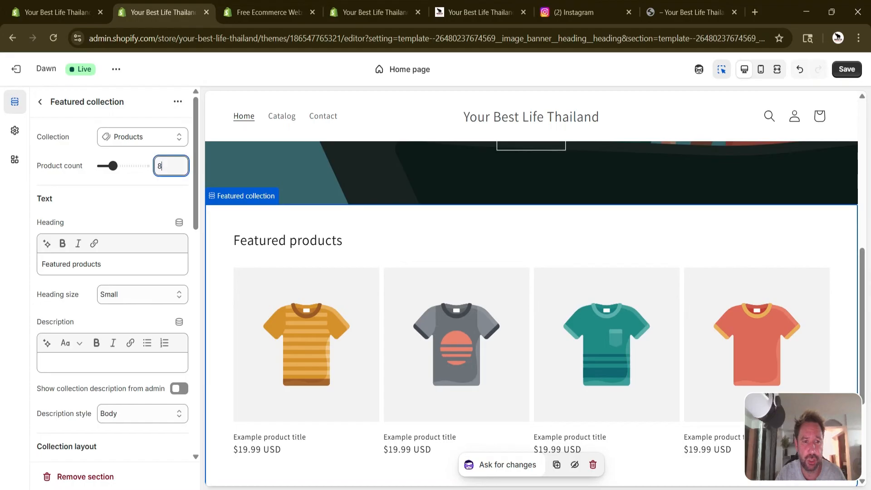
left_click_drag(103, 264, 41, 264)
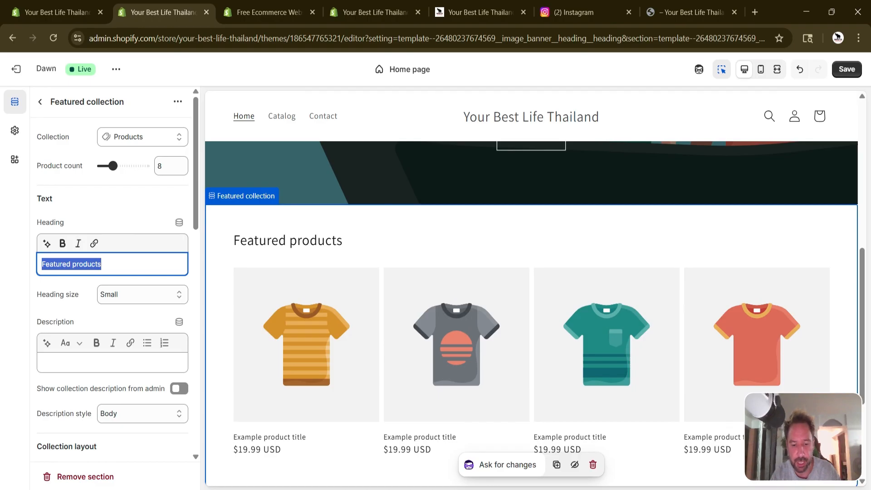
type("Most P")
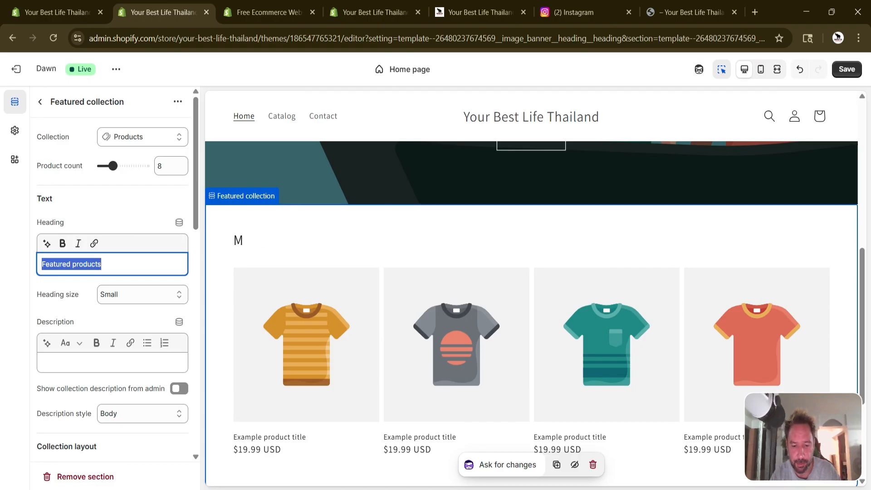
type("opular Tours")
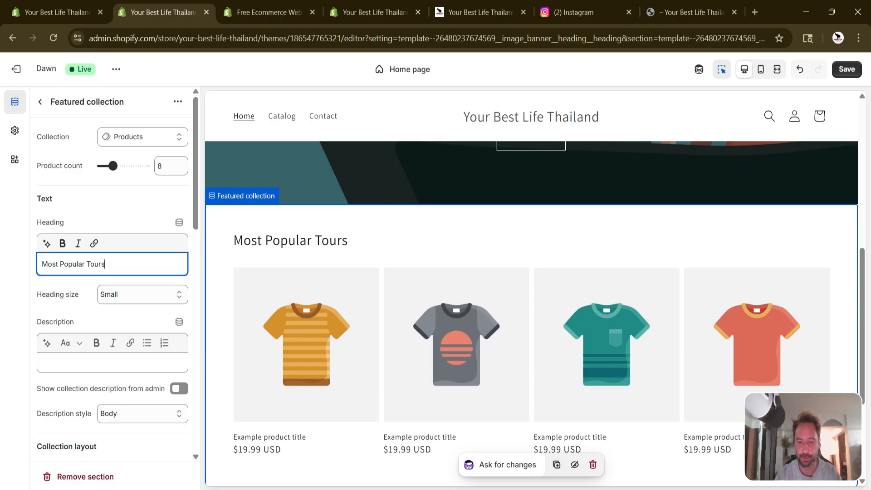
Try the Large heading size for the Featured collection section and settle on Medium.
left_click(146, 300)
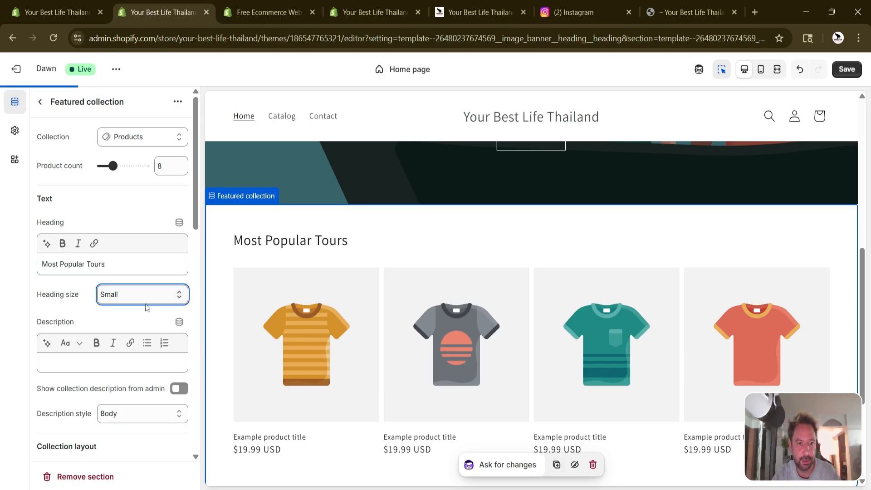
left_click(146, 339)
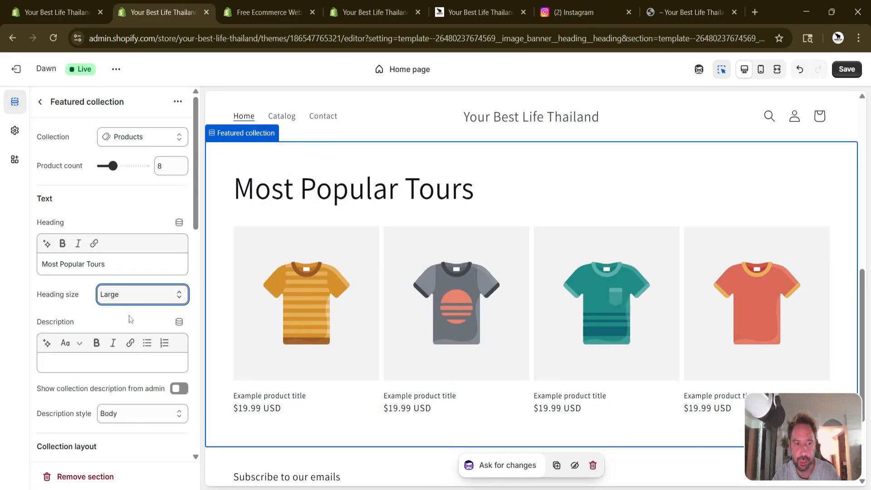
key("Up")
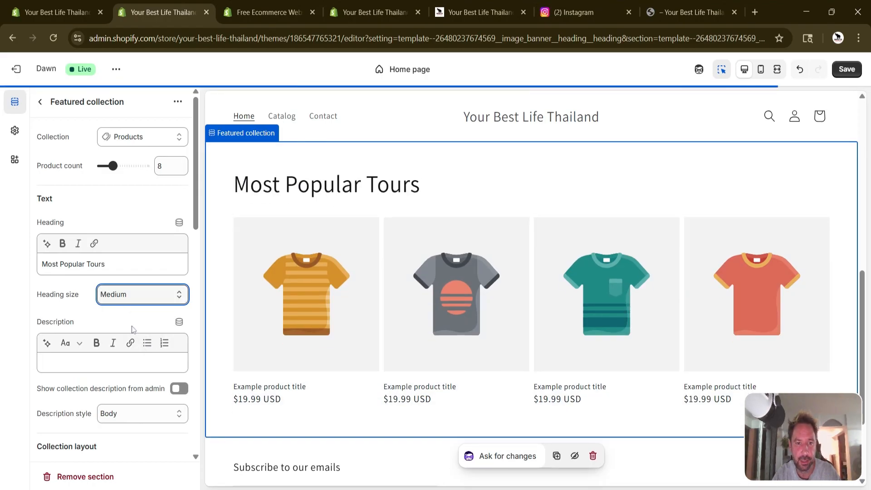
Look through the Featured collection's collection layout, product card and mobile layout settings, briefly trying one mobile column instead of 2.
scroll(70, 299, "down", 1)
left_click(68, 346)
scroll(121, 219, "down", 6)
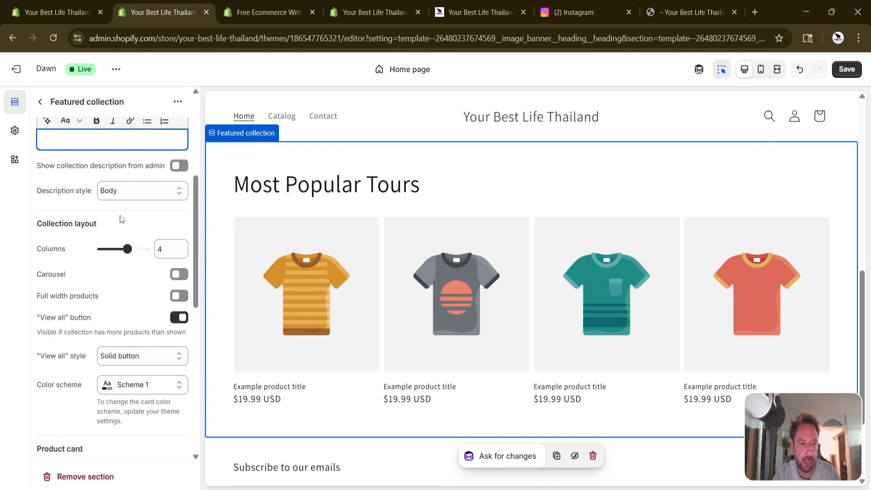
scroll(121, 219, "down", 7)
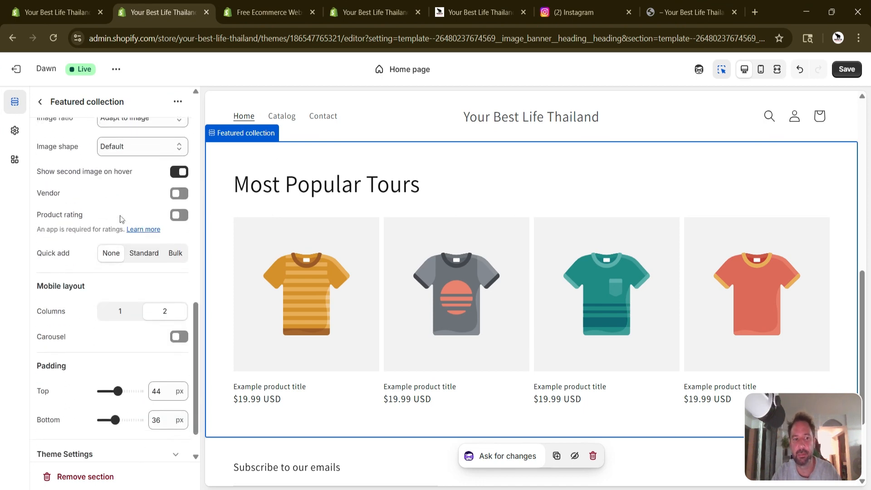
scroll(146, 314, "down", 1)
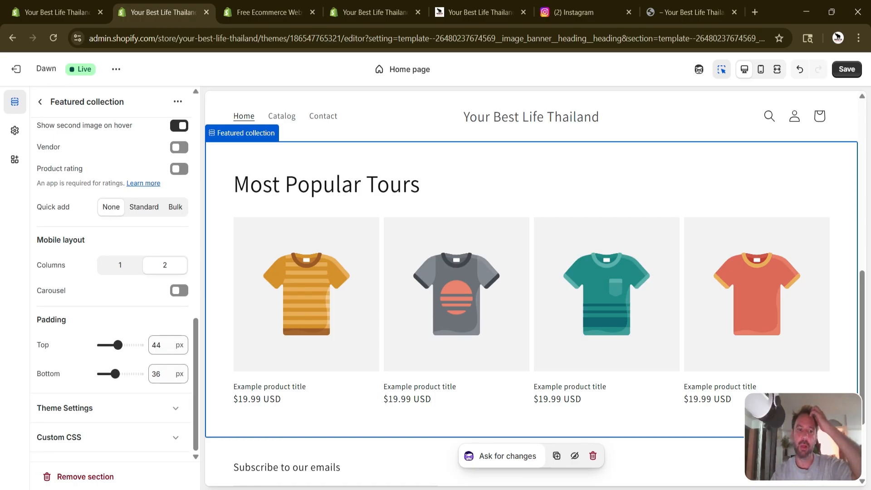
left_click(119, 266)
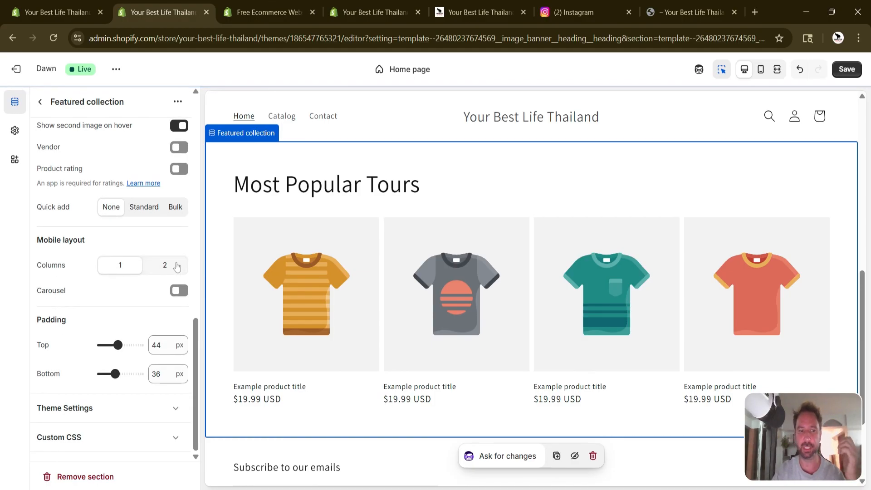
left_click(176, 266)
scroll(156, 150, "up", 3)
scroll(156, 150, "up", 3)
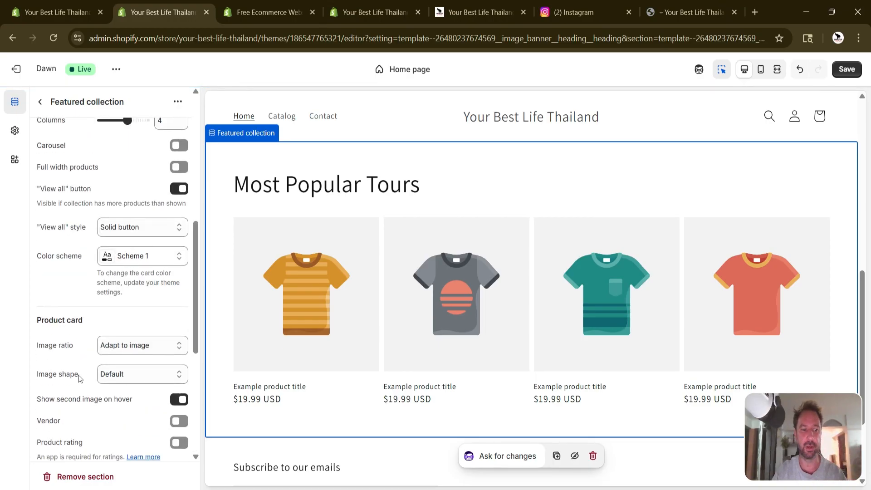
Try showing the vendor on the Featured collection's product cards and turn it off again.
left_click_drag(46, 421, 68, 422)
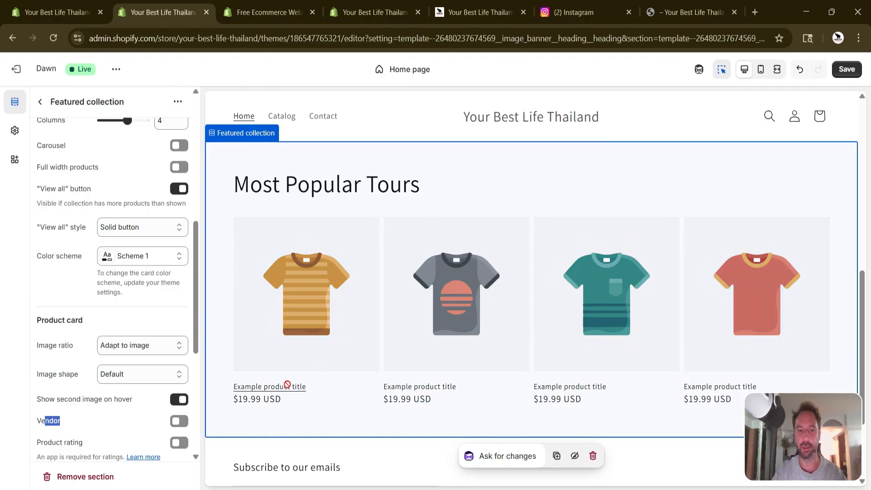
left_click(179, 421)
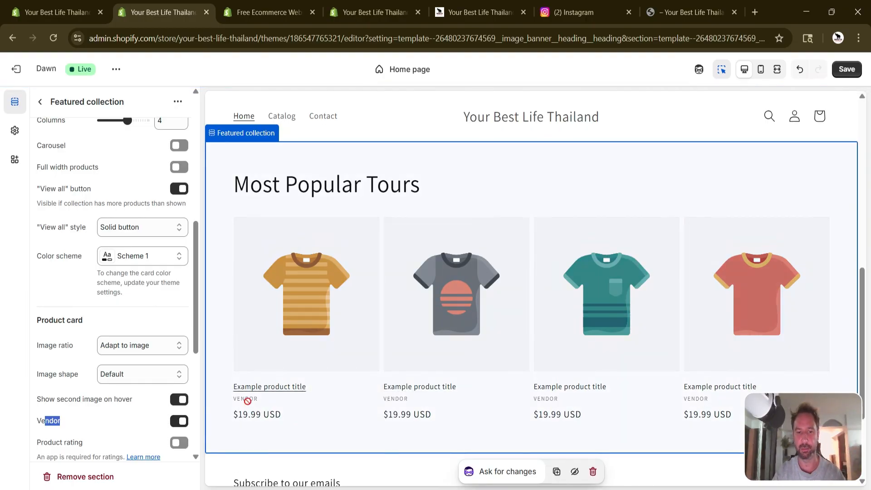
left_click(180, 425)
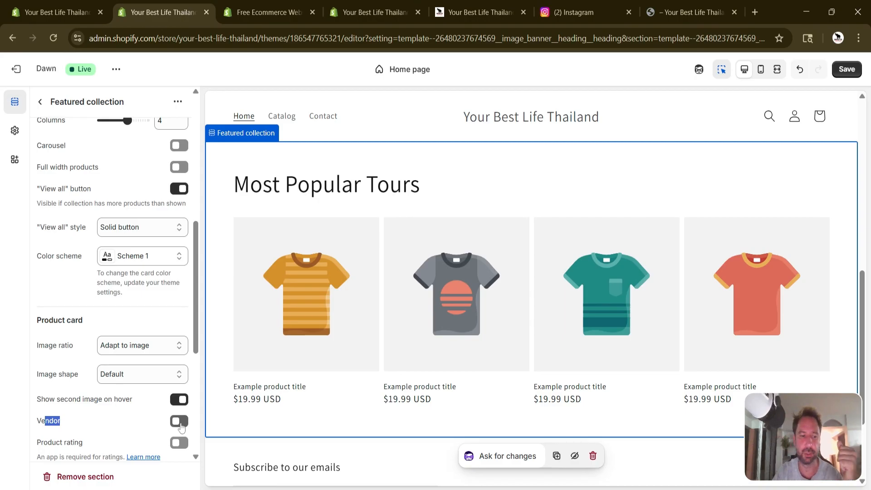
left_click(146, 429)
left_click(174, 422)
left_click(177, 422)
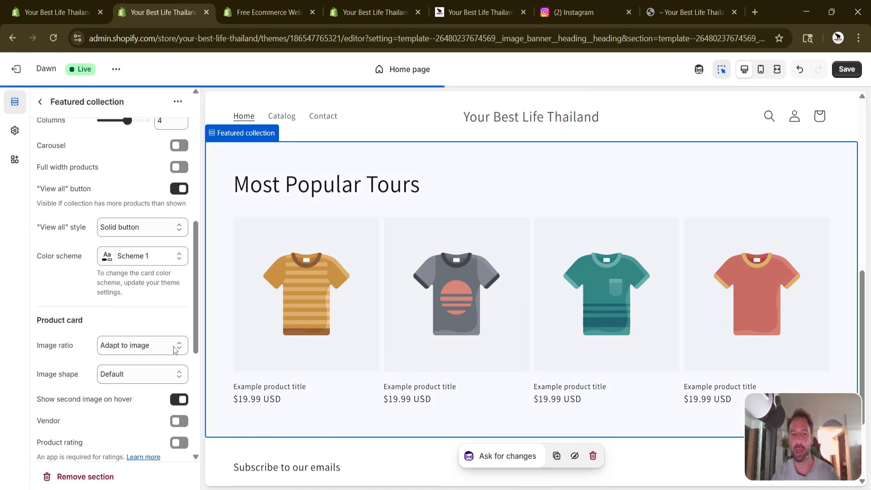
Add a Blog posts section to the home page template below Featured collection.
scroll(96, 171, "up", 8)
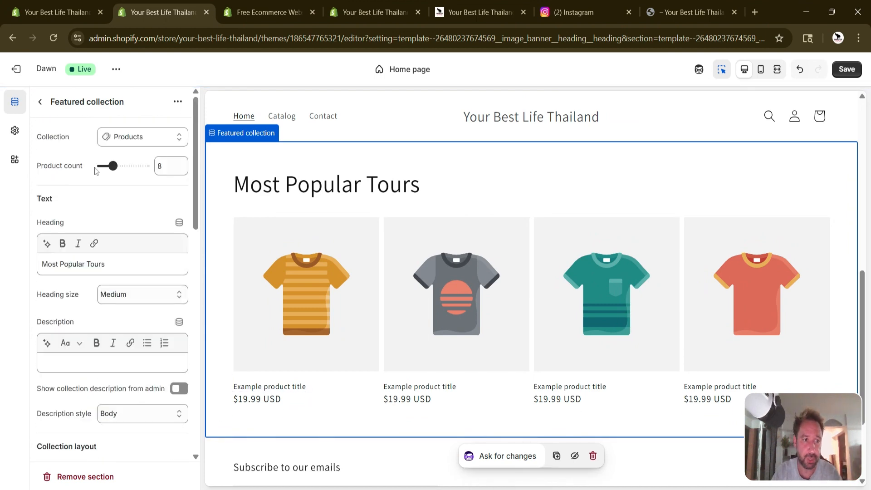
left_click(40, 101)
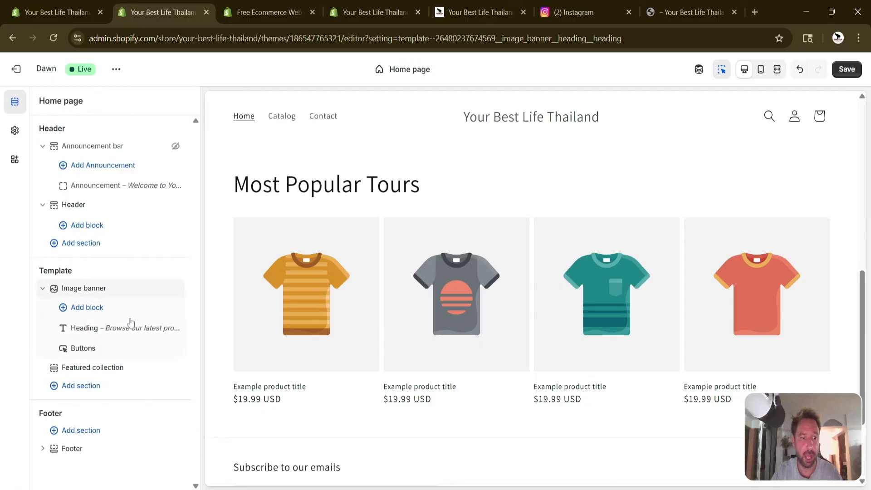
scroll(453, 392, "down", 7)
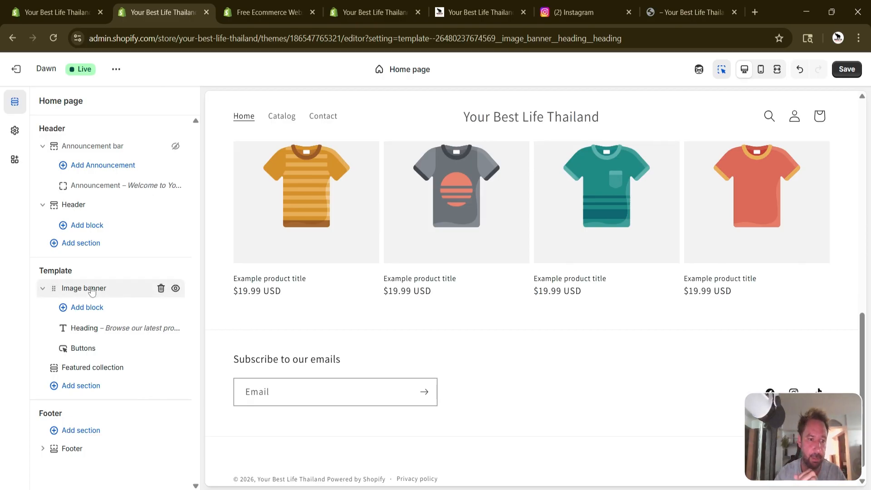
left_click(91, 389)
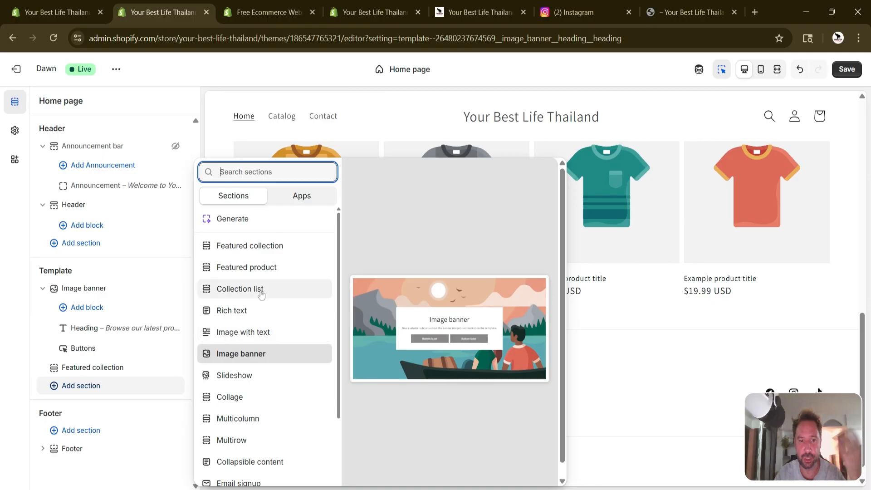
scroll(265, 288, "down", 4)
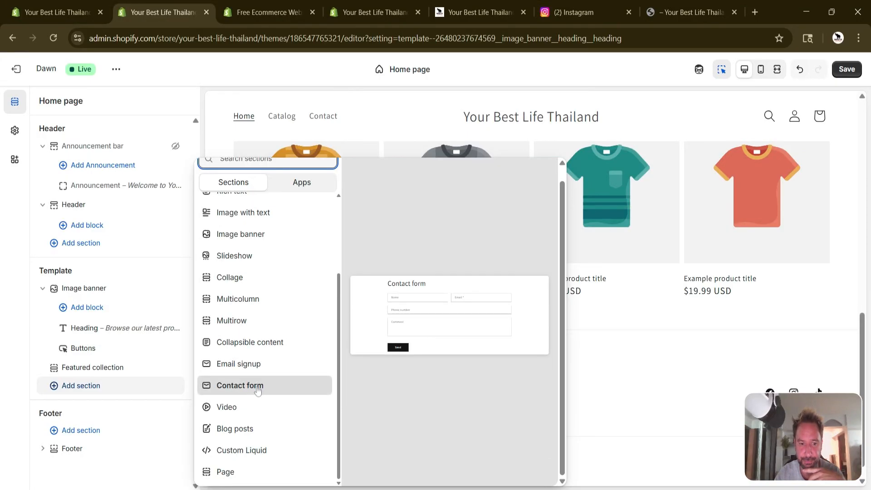
left_click(256, 428)
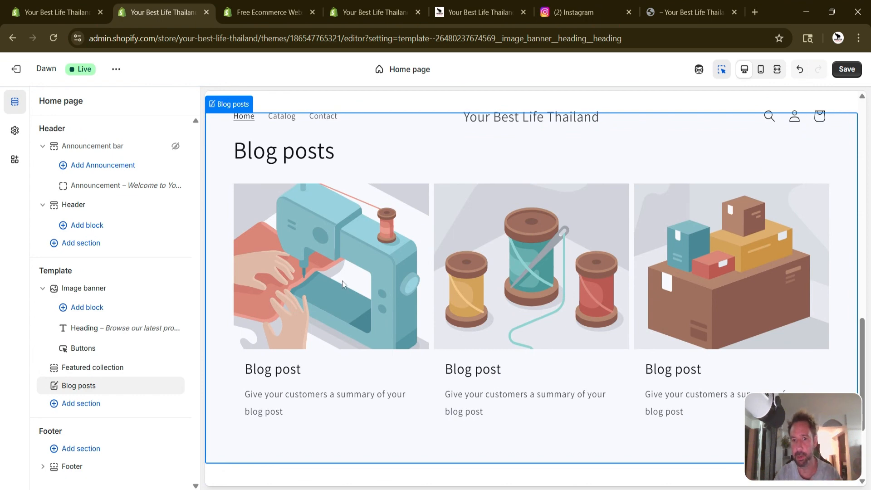
Rename the Blog posts section "Blog Articles".
left_click(87, 389)
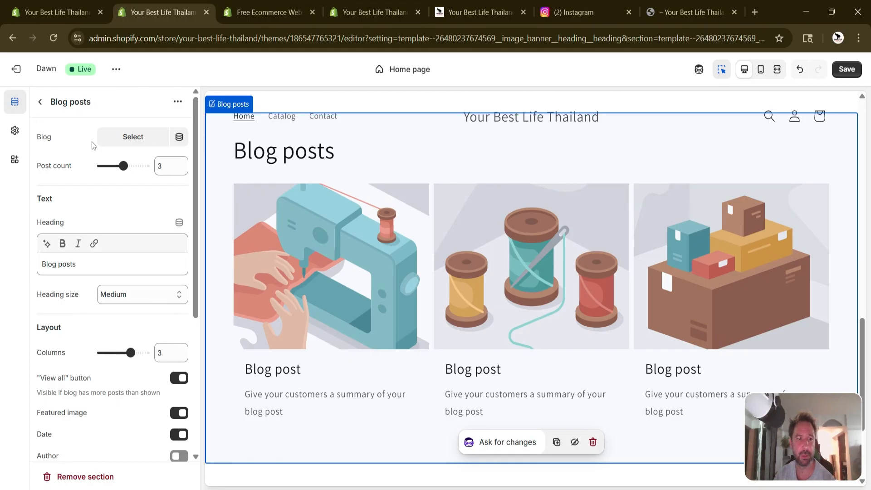
left_click(85, 108)
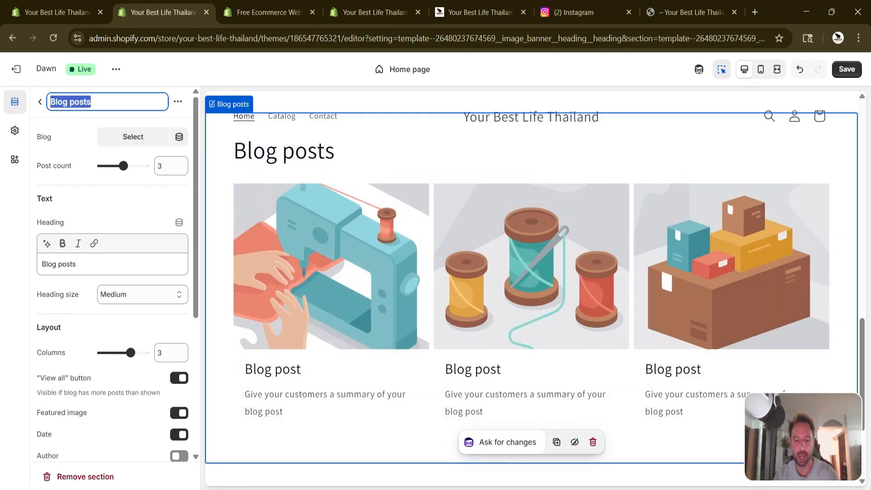
left_click(89, 102)
key("ctrl+a")
type("Recent Ar")
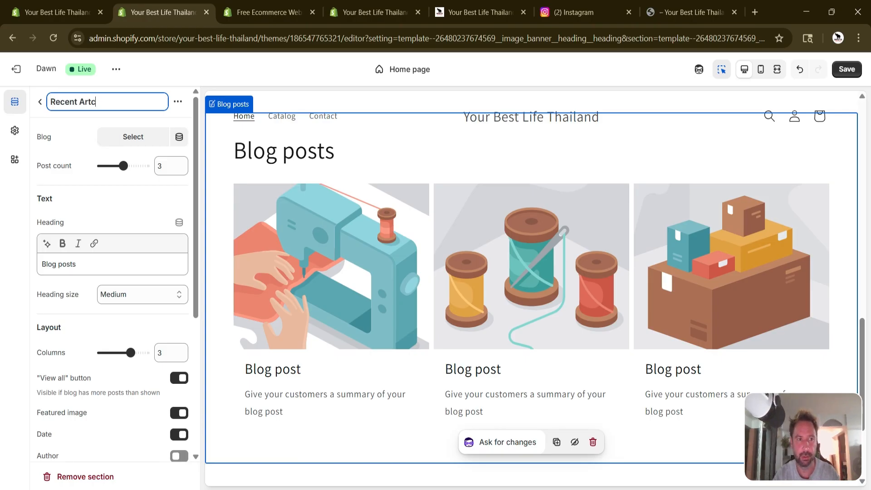
type("t")
key("BackSpace")
key("BackSpace")
key("BackSpace")
key("BackSpace")
key("BackSpace")
key("BackSpace")
key("BackSpace")
key("BackSpace")
key("BackSpace")
key("BackSpace")
type("Blog Articles")
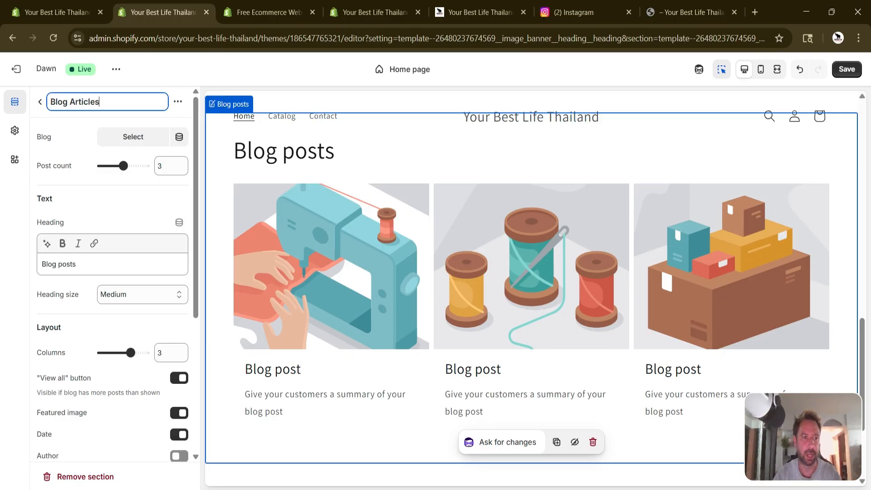
Reuse the section's name "Blog Articles" as its heading text and check the layout, color scheme and padding settings.
key("ctrl+a")
key("ctrl+c")
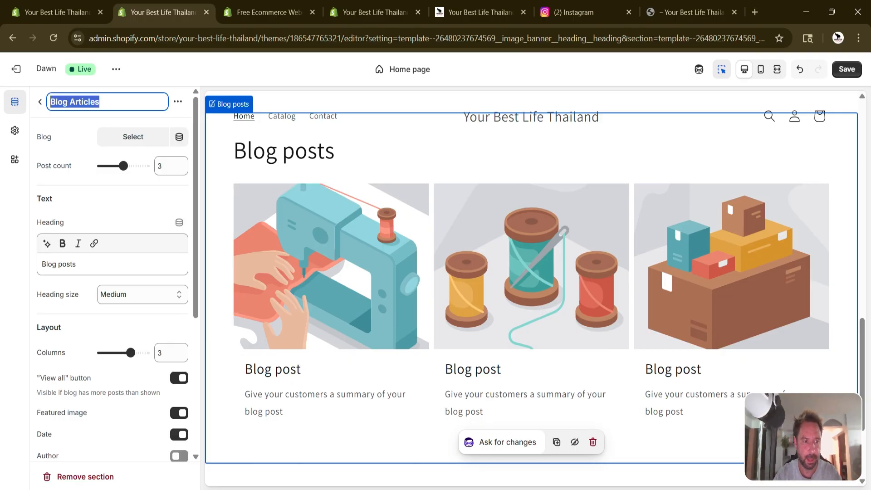
left_click(107, 259)
key("ctrl+a")
key("ctrl+v")
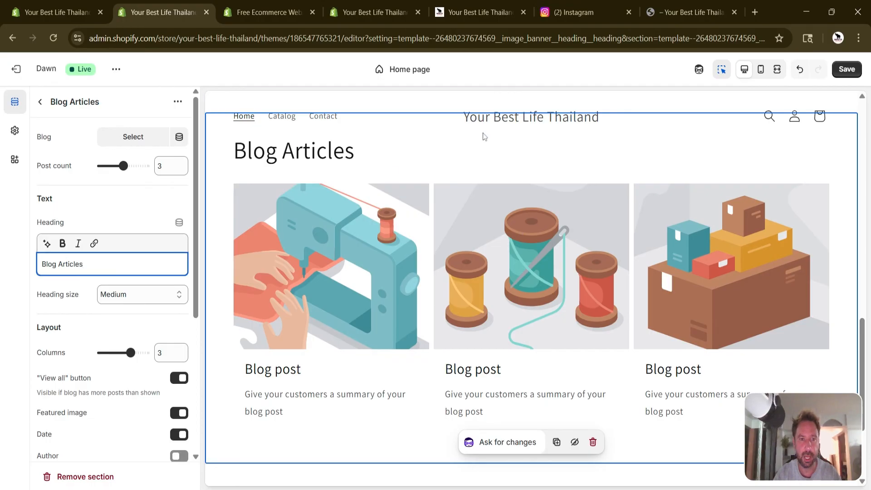
scroll(142, 337, "down", 5)
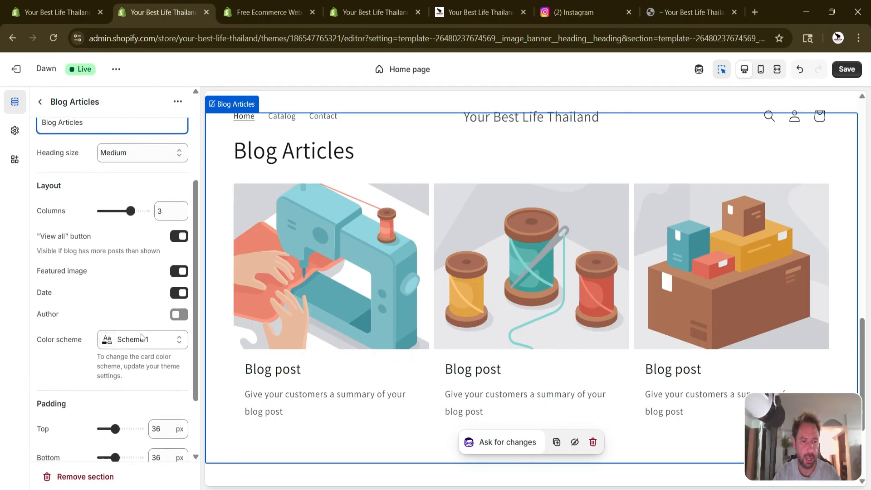
scroll(482, 318, "up", 3)
scroll(482, 317, "down", 4)
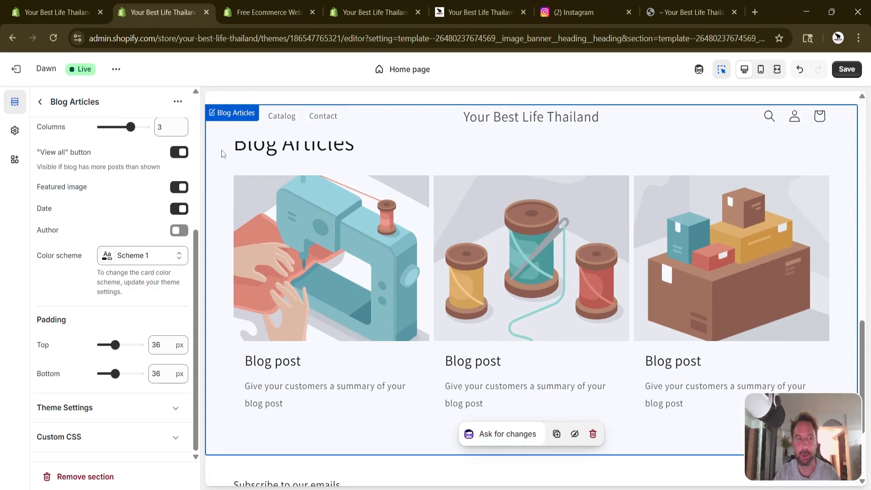
scroll(126, 227, "up", 5)
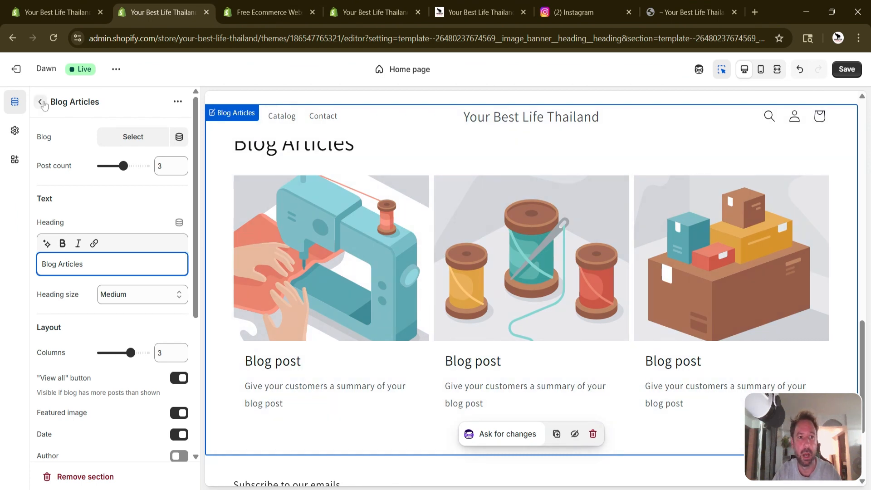
left_click(41, 102)
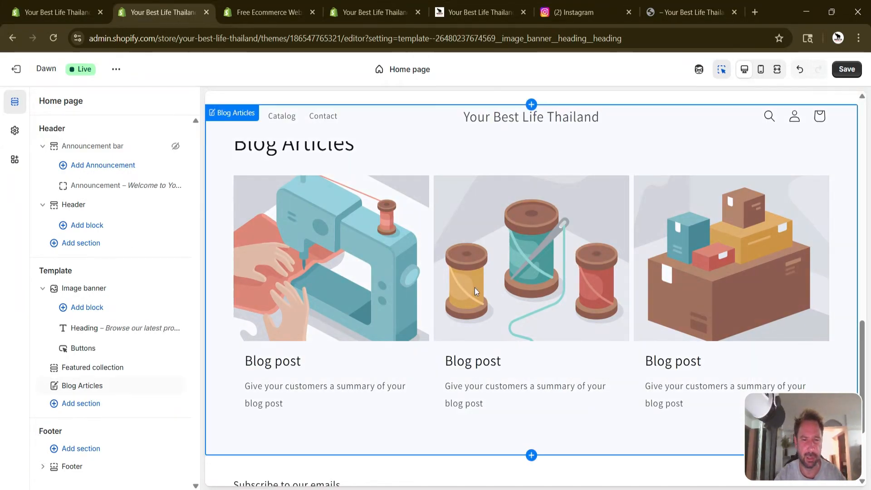
Look over the section types available for the home page, comparing them with the existing Featured collection section.
scroll(474, 287, "up", 2)
scroll(475, 287, "down", 1)
left_click(114, 403)
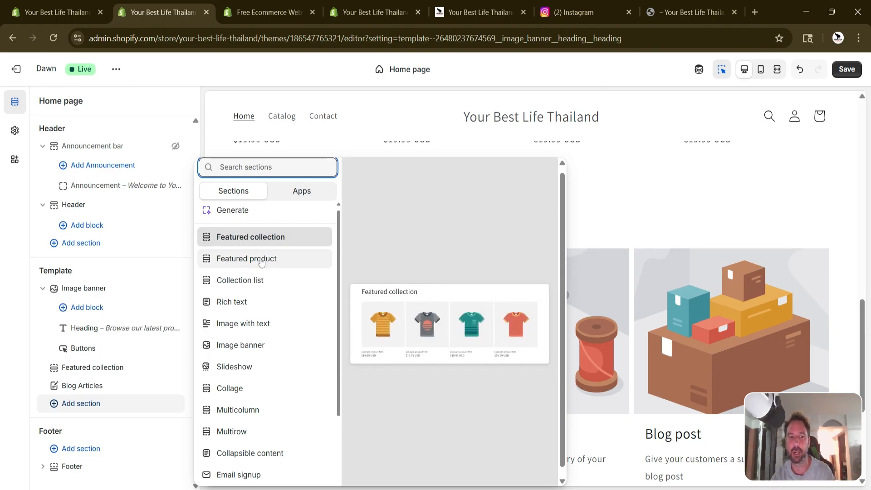
left_click(707, 295)
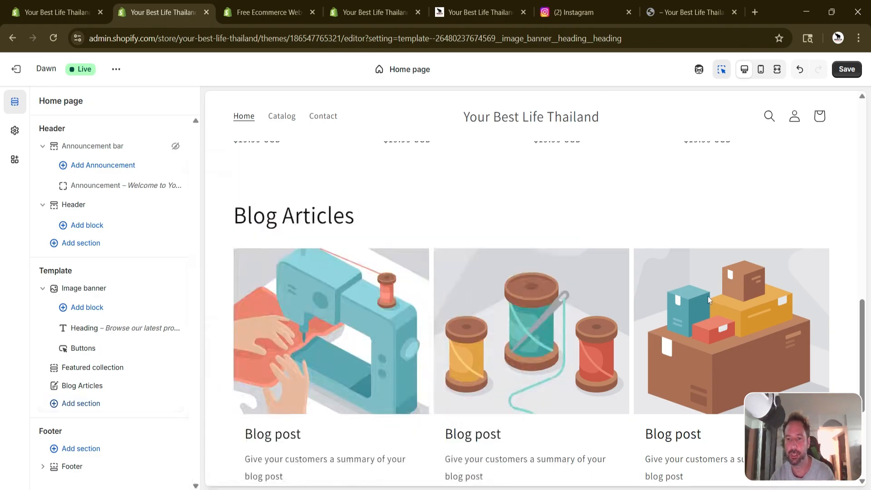
left_click(414, 270)
scroll(414, 271, "up", 8)
left_click(419, 242)
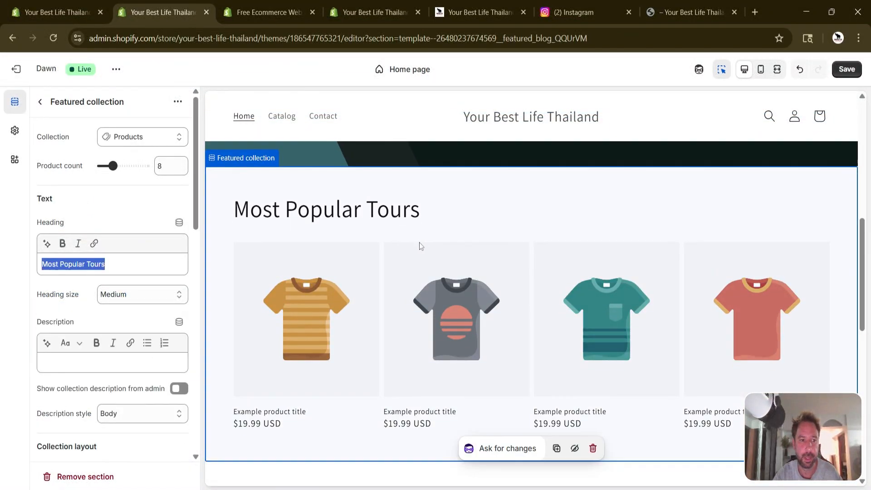
left_click(40, 102)
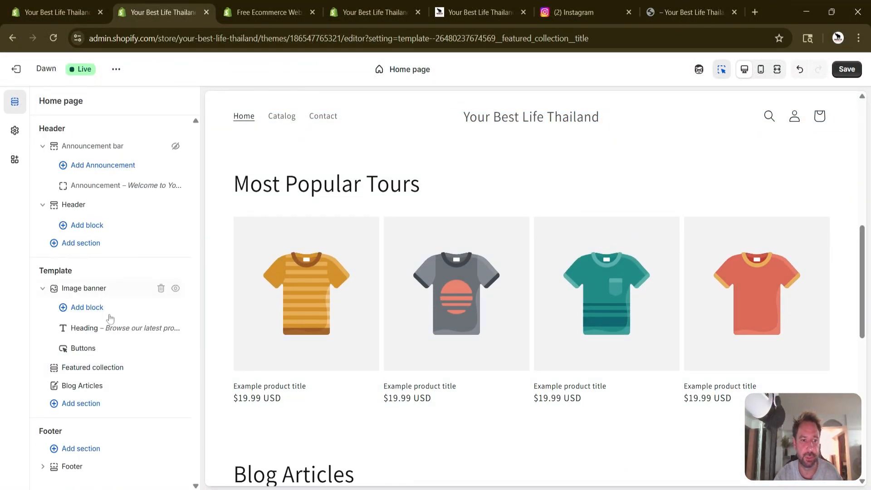
left_click(100, 403)
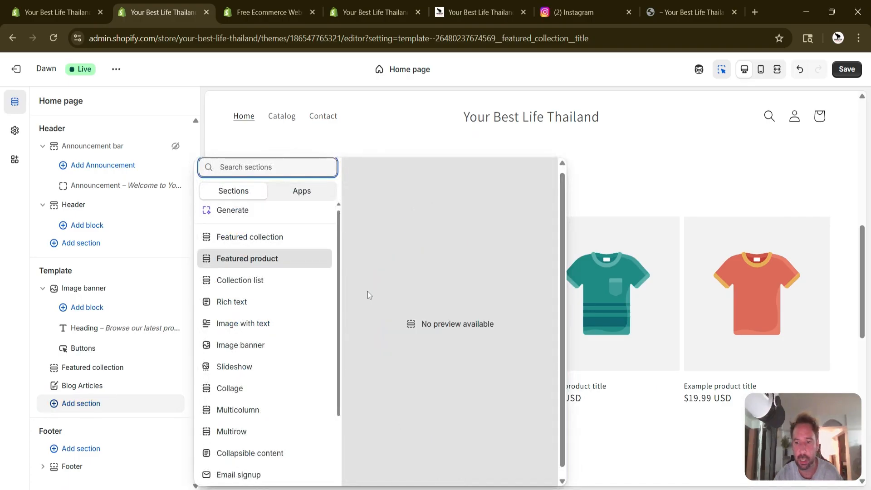
left_click(704, 286)
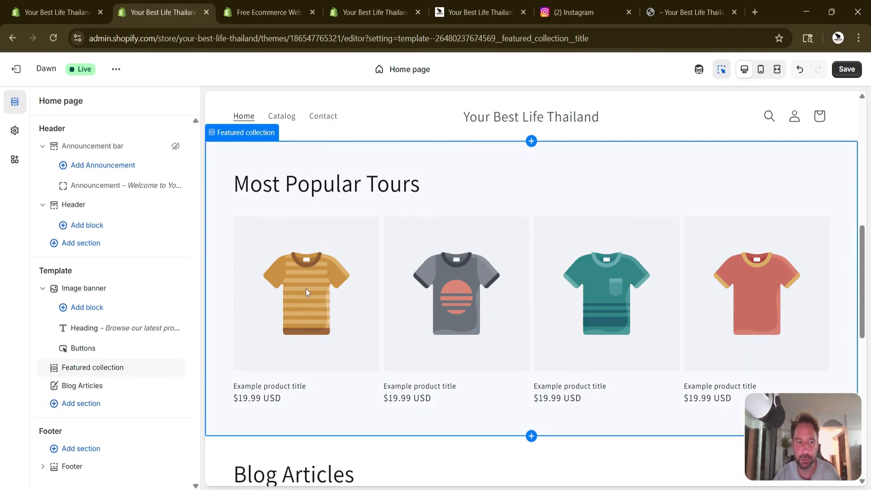
Add a Collection list section to the home page template and move it above Blog Articles.
left_click(82, 404)
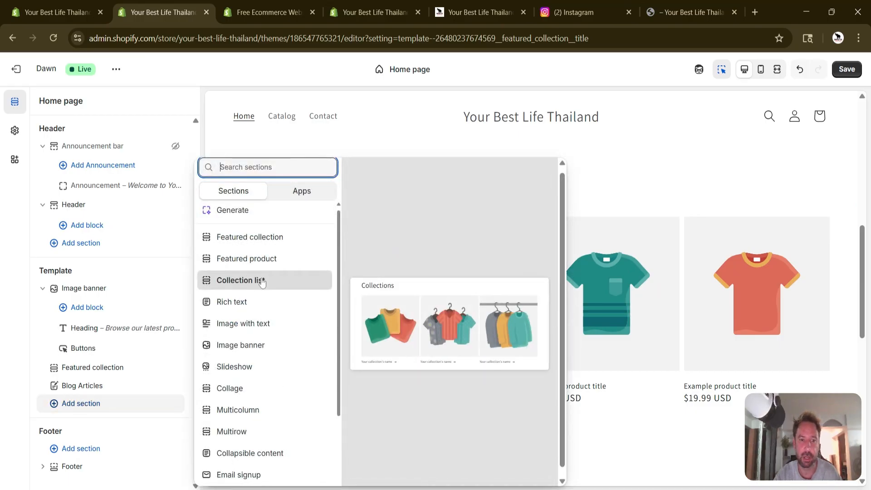
left_click(300, 284)
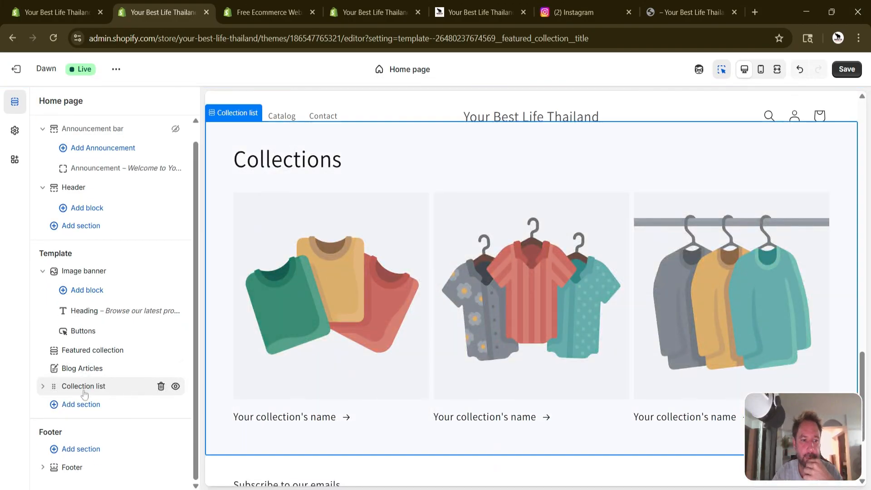
left_click_drag(84, 391, 89, 369)
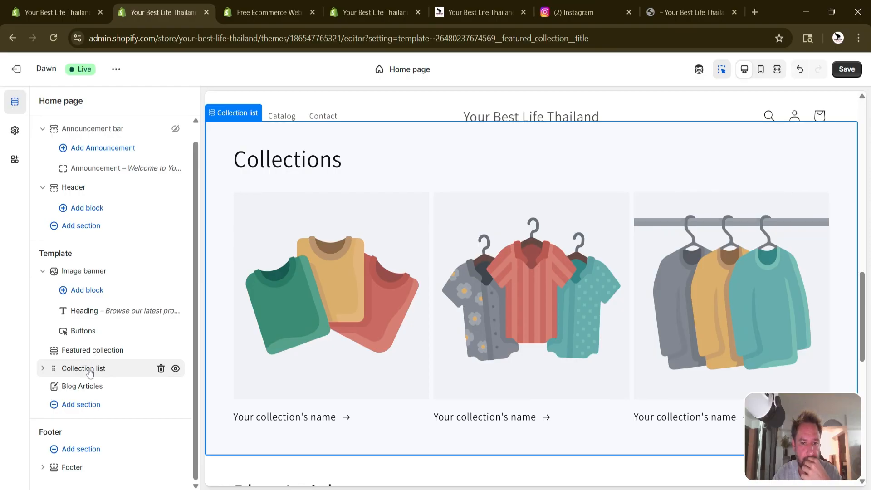
scroll(508, 309, "up", 15)
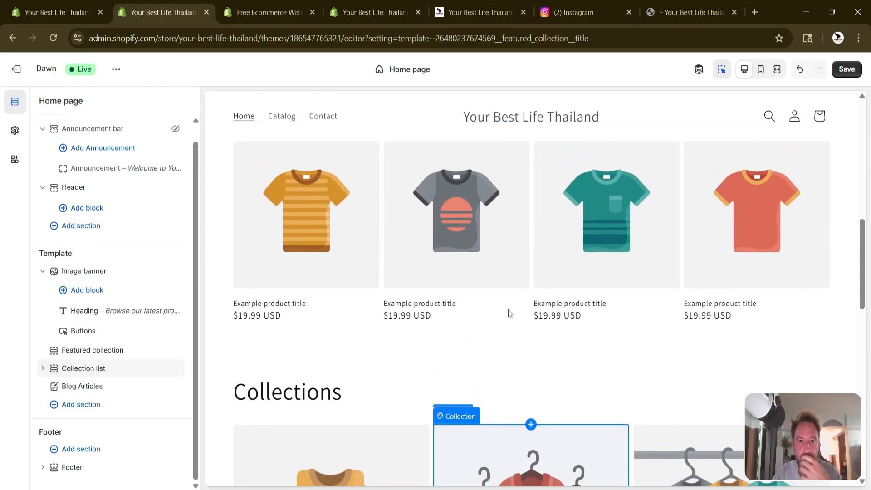
scroll(508, 310, "down", 10)
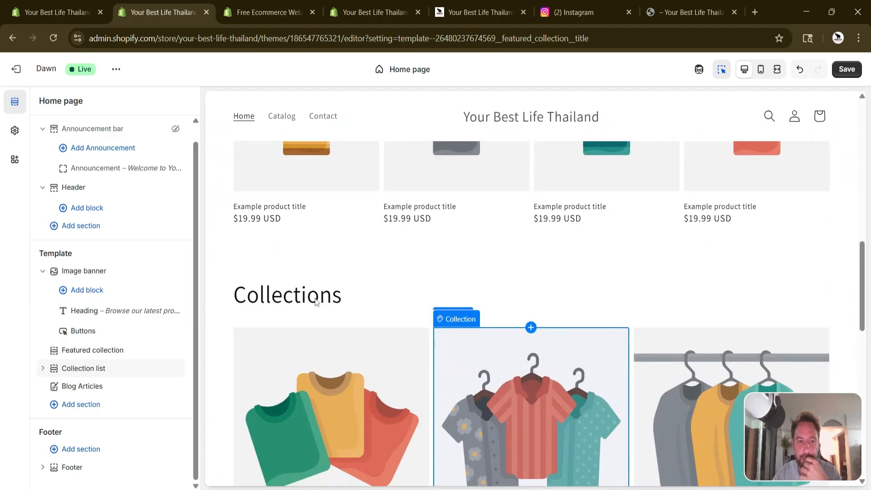
Change the Collection list section's heading to "Locations".
left_click(115, 372)
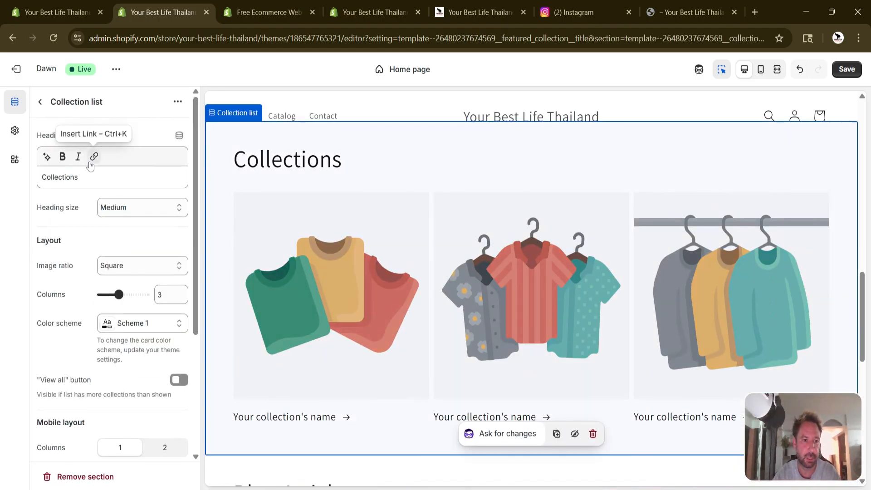
double_click(60, 177)
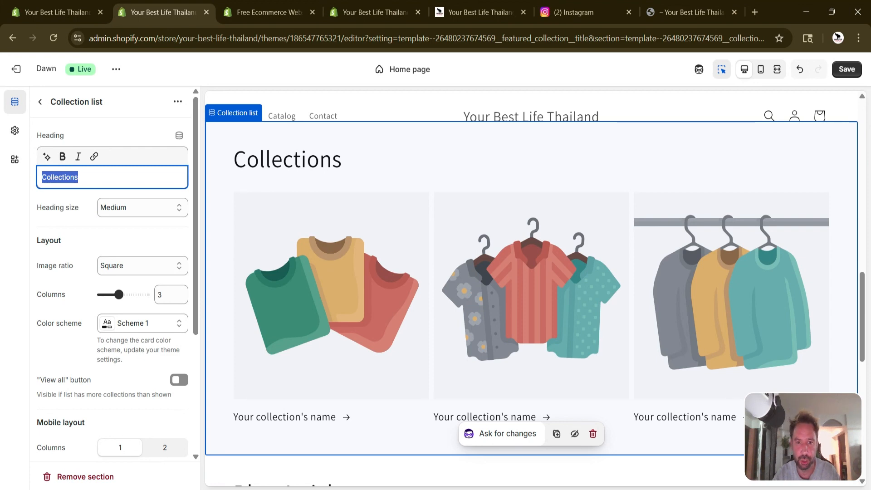
scroll(457, 204, "up", 6)
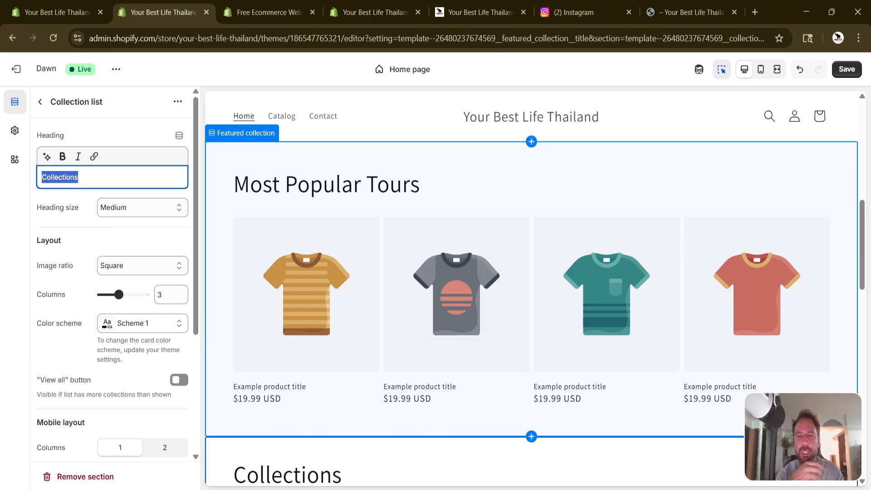
scroll(360, 322, "down", 6)
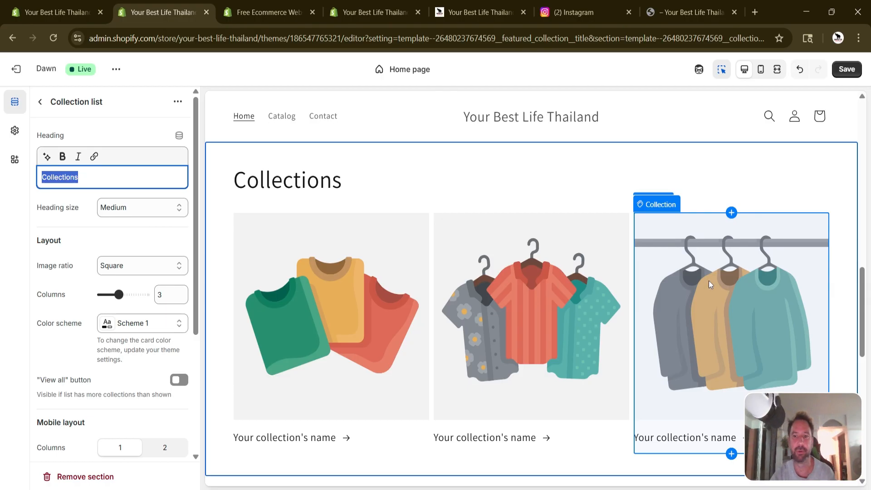
scroll(710, 284, "up", 1)
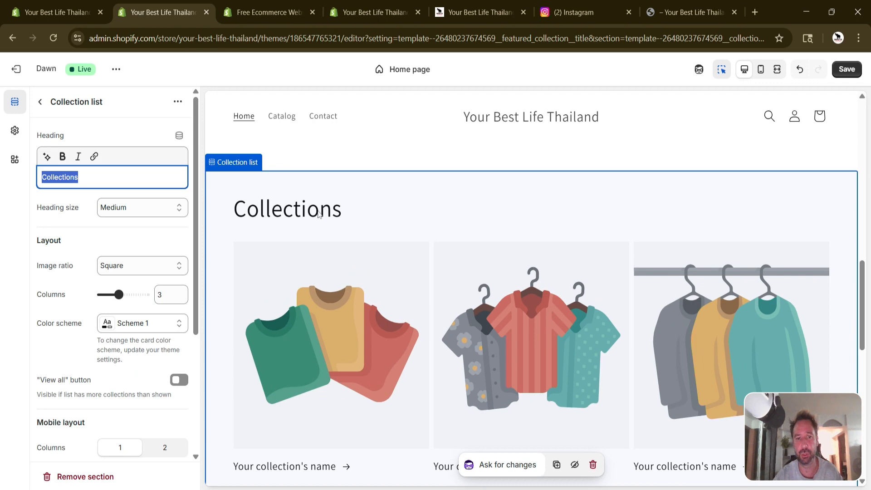
scroll(348, 243, "up", 5)
scroll(347, 243, "down", 5)
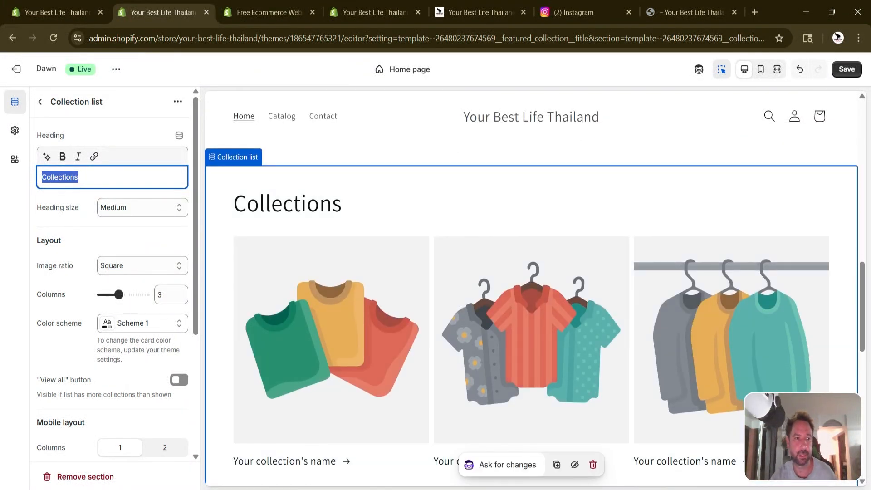
type("Locations")
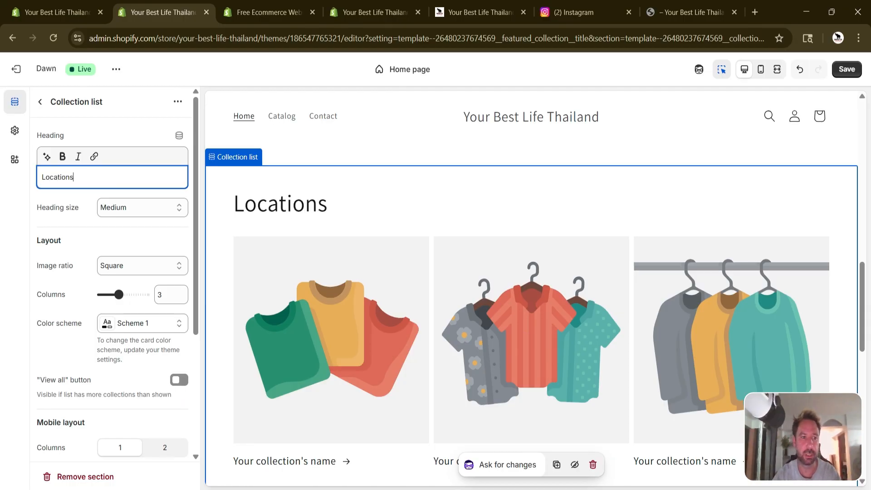
key("ctrl+a")
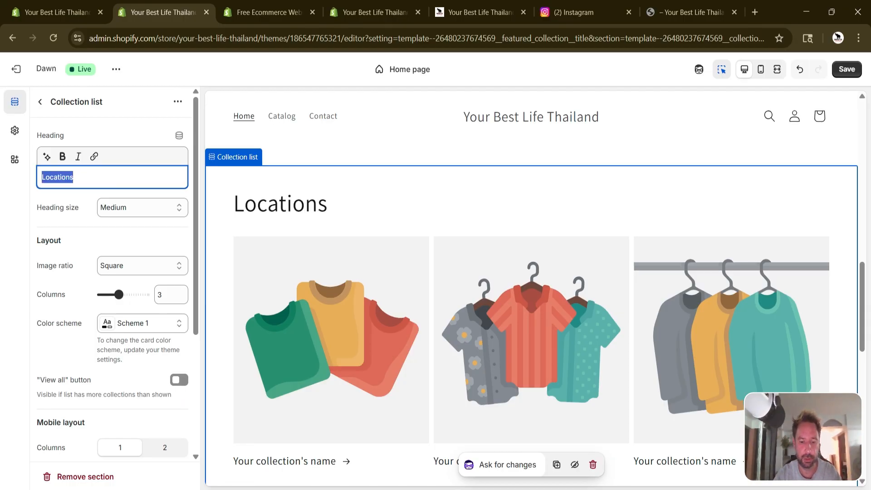
Re-enter "Locations" as the Collection list heading and rename the section itself to "Locations".
type("Se")
key("BackSpace")
key("BackSpace")
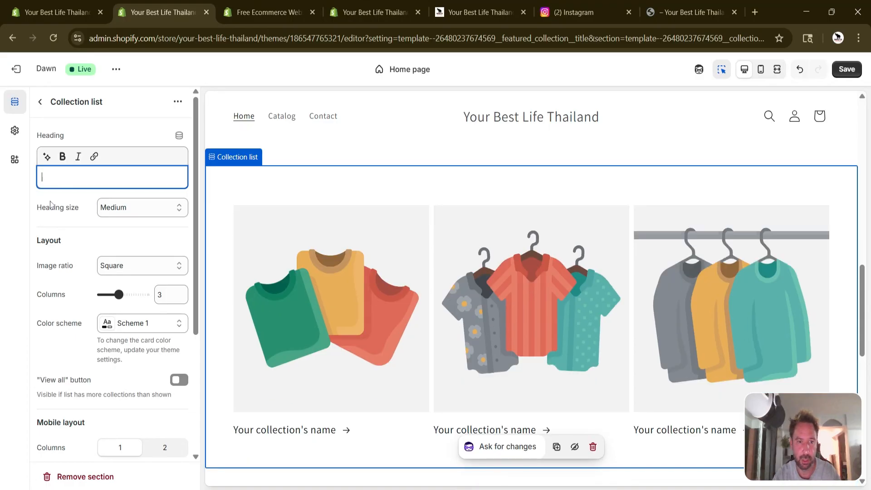
type("Locations")
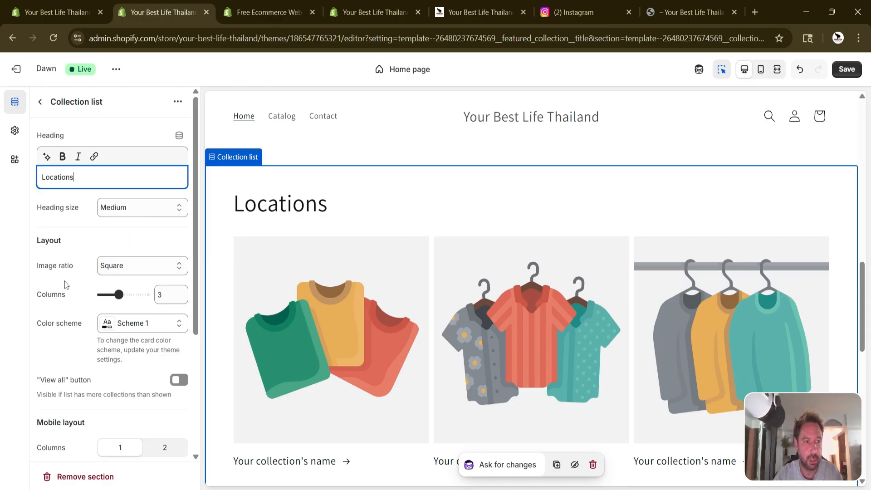
left_click(68, 101)
type("Locations")
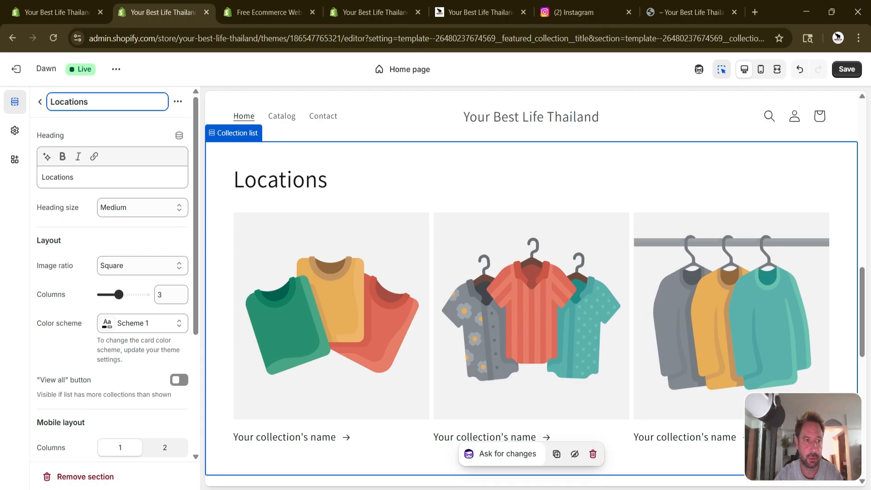
left_click(39, 102)
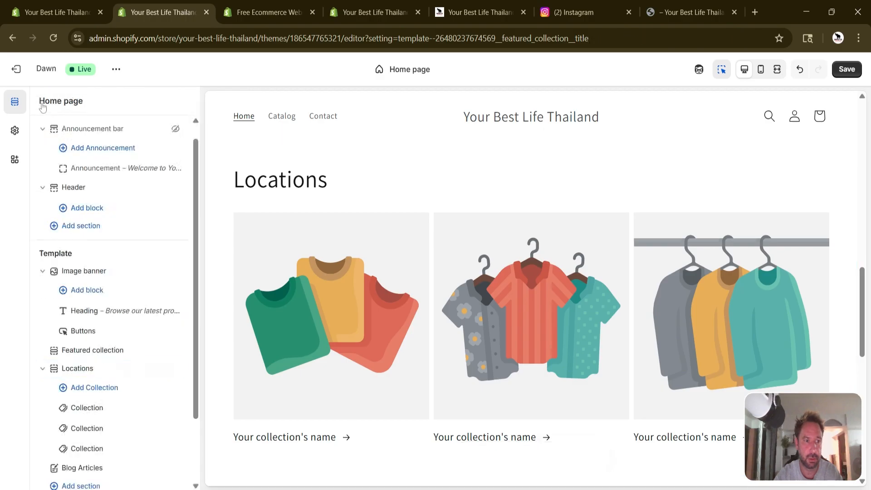
Review the home page preview from the image banner through Most Popular Tours and Locations to Blog Articles.
scroll(141, 291, "down", 2)
scroll(477, 350, "down", 12)
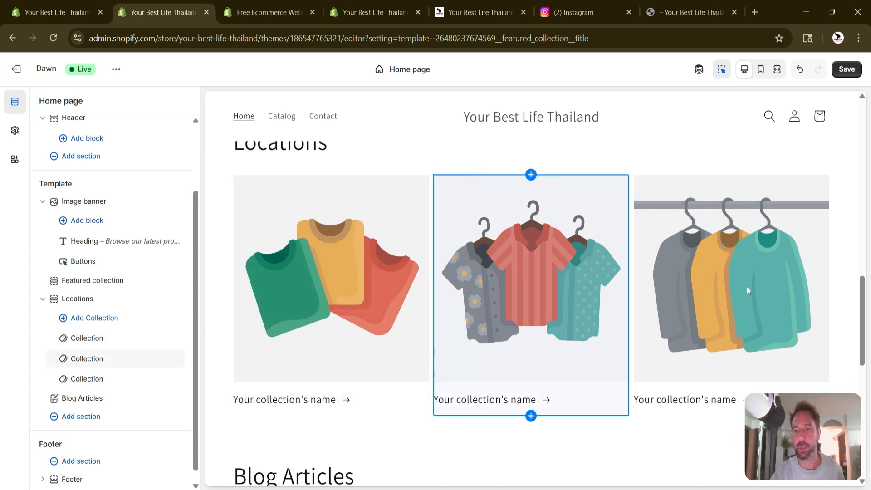
scroll(501, 300, "up", 7)
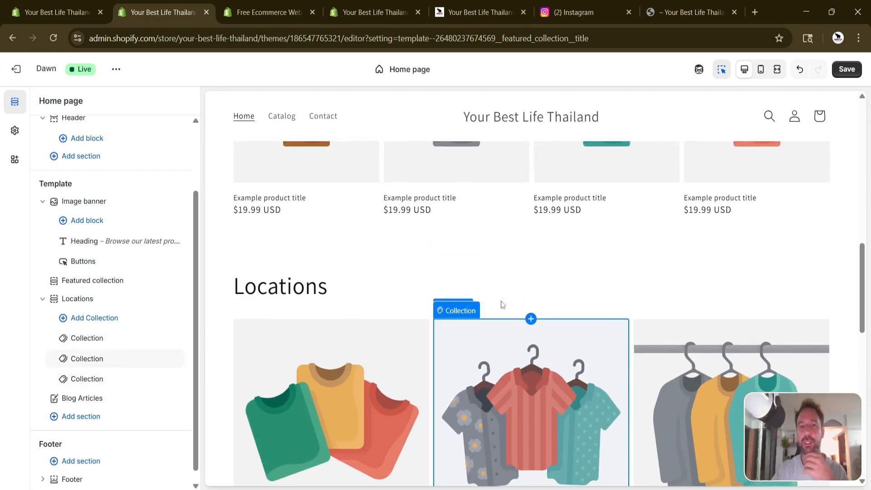
scroll(501, 301, "up", 3)
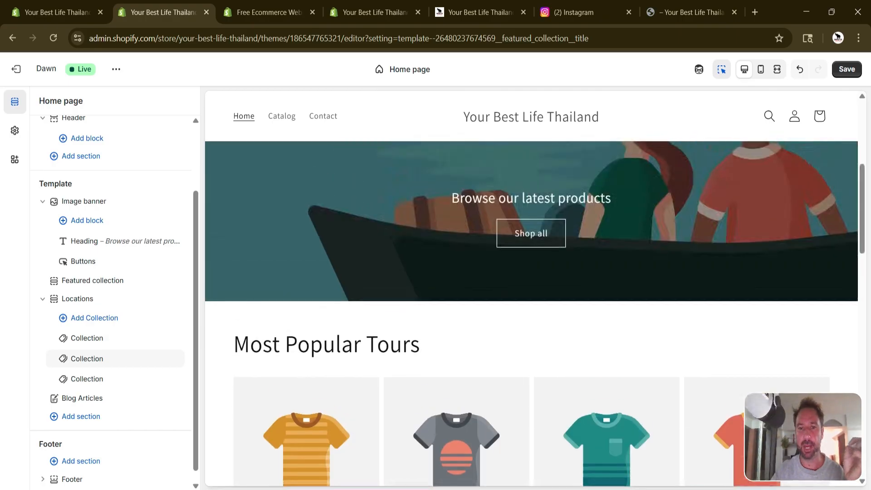
scroll(500, 301, "down", 6)
scroll(406, 289, "up", 3)
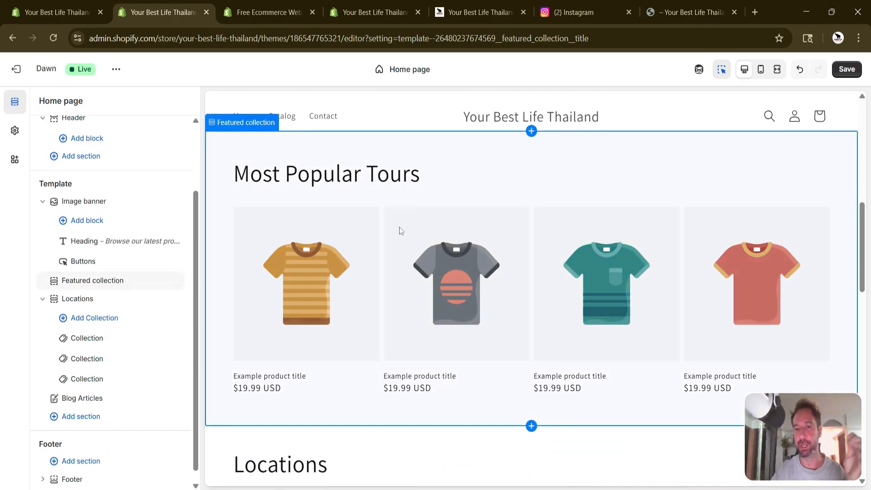
scroll(725, 266, "down", 8)
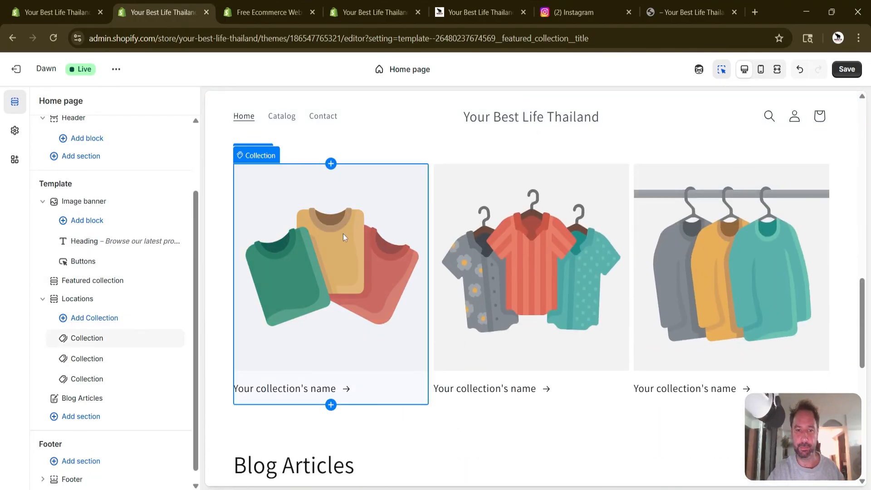
scroll(577, 256, "down", 1)
scroll(576, 257, "up", 3)
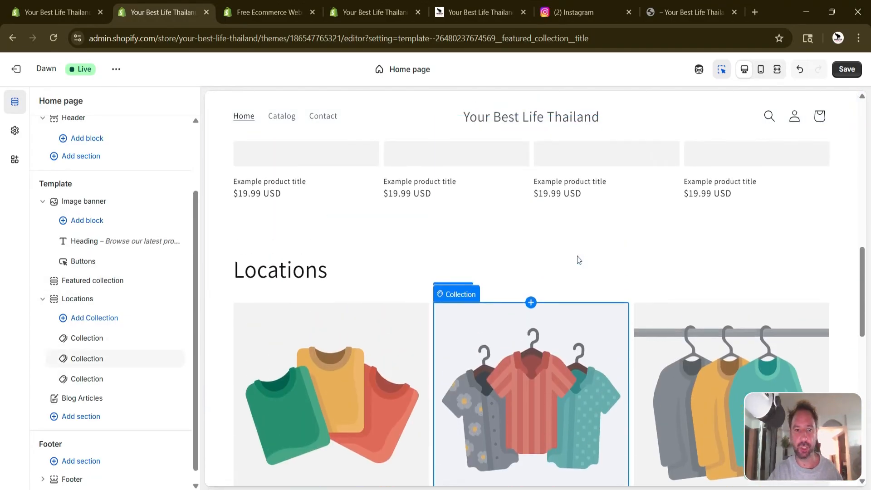
scroll(576, 256, "down", 4)
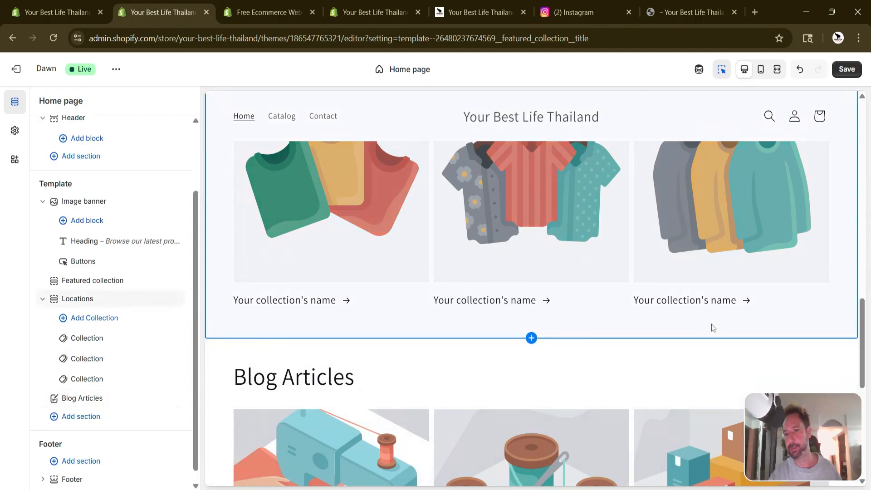
Check which app-provided sections the home page template offers, and review the whole page preview down to the footer.
left_click(81, 416)
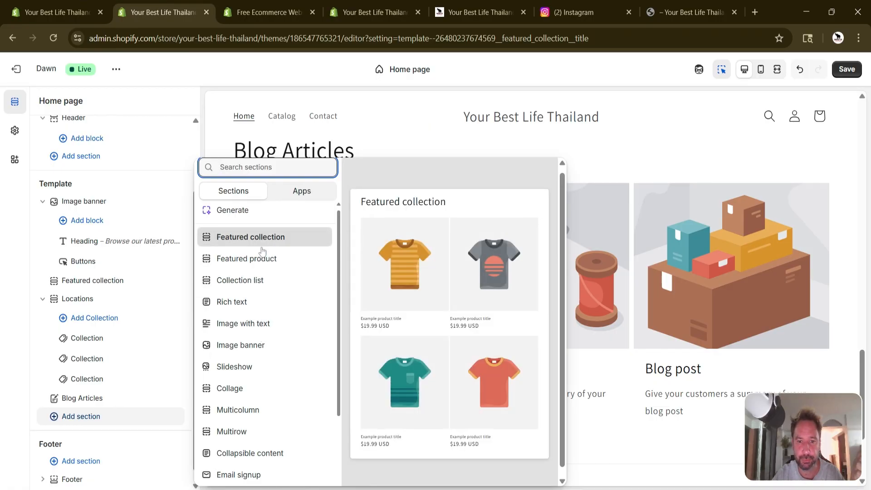
left_click(301, 190)
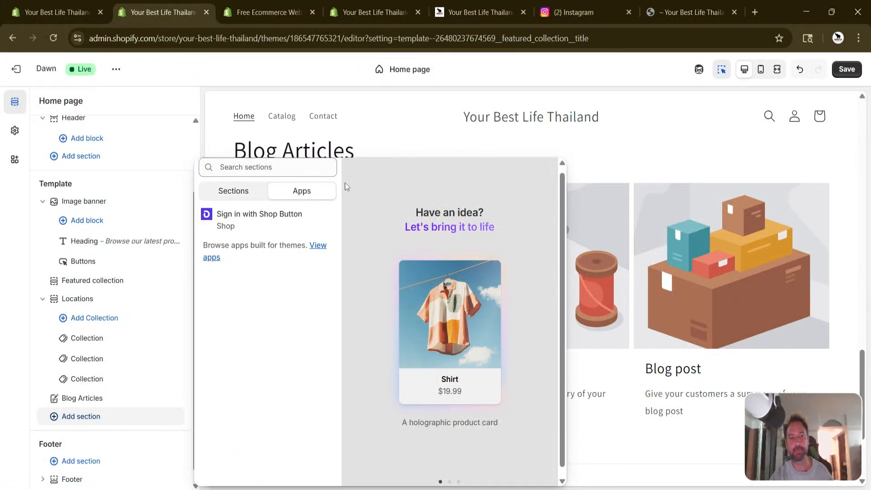
left_click(585, 157)
scroll(399, 317, "up", 10)
scroll(399, 321, "up", 8)
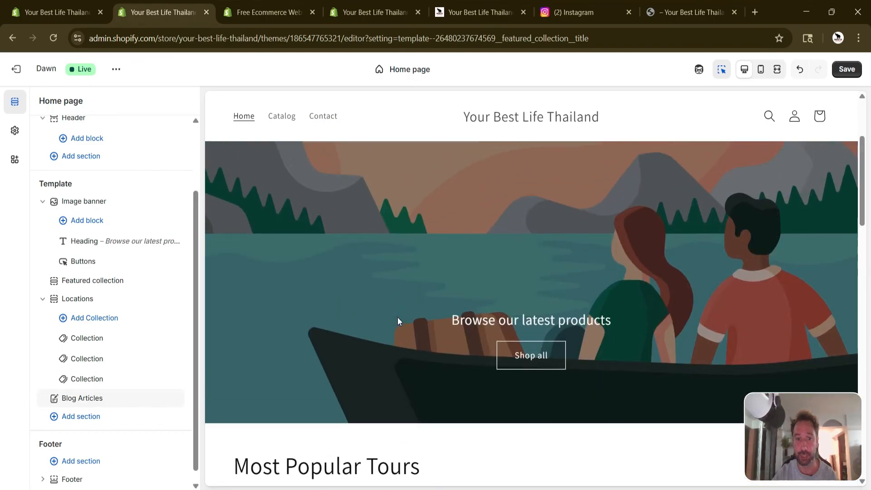
scroll(399, 321, "down", 15)
scroll(399, 322, "down", 5)
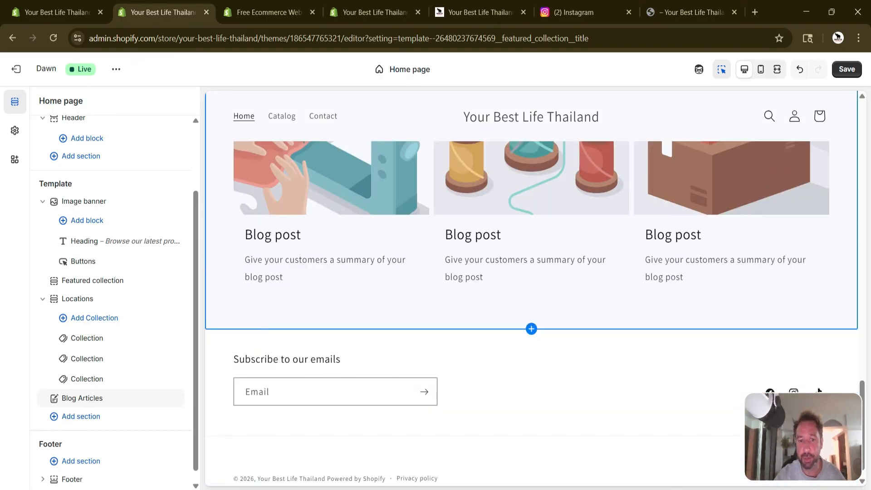
scroll(399, 321, "up", 6)
Move the Locations section below Blog Articles in the home page template and check the new order in the preview.
mouse_move(49, 304)
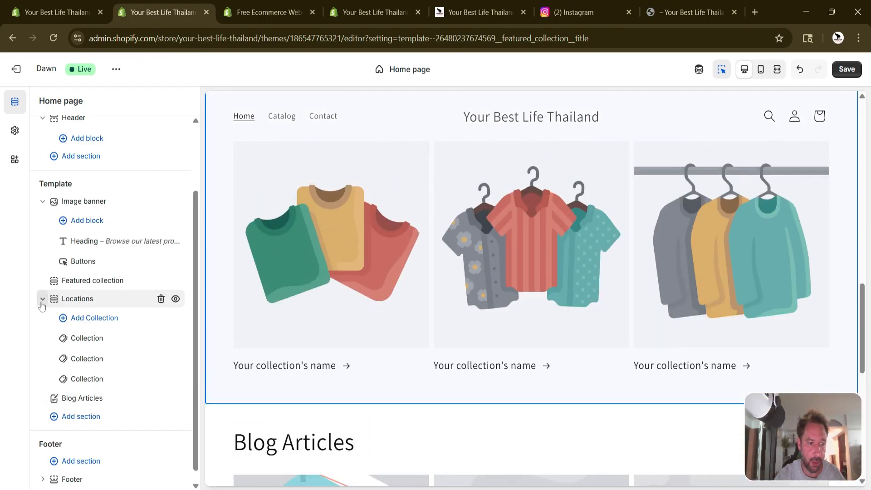
left_click_drag(137, 303, 120, 395)
scroll(553, 315, "up", 10)
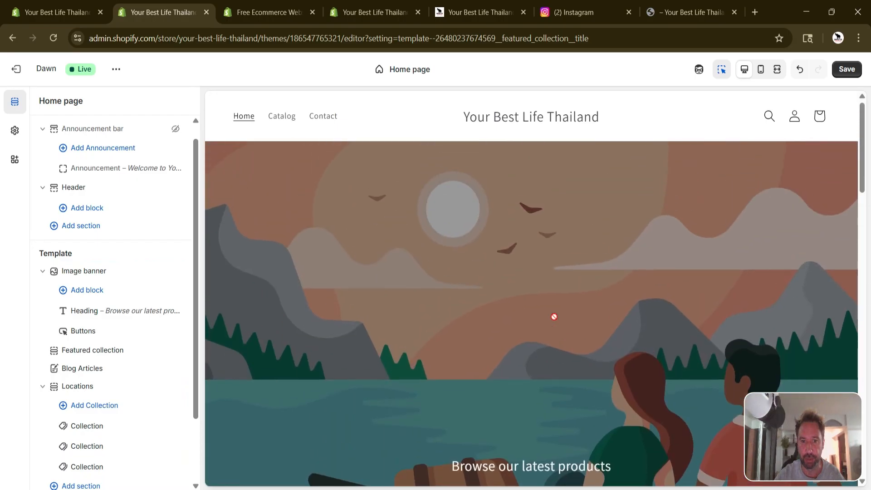
scroll(553, 316, "down", 10)
scroll(145, 308, "down", 2)
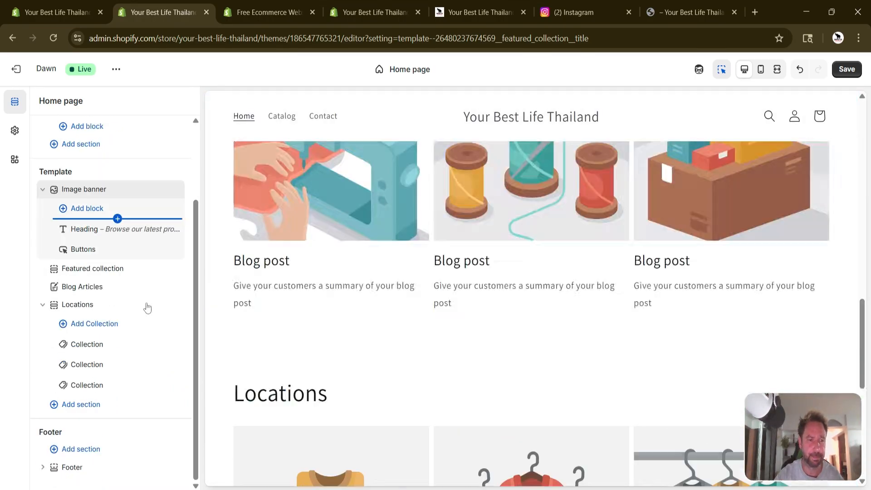
Compare the home page with and without the Image banner section, and leave the banner hidden.
mouse_move(150, 186)
left_click(175, 189)
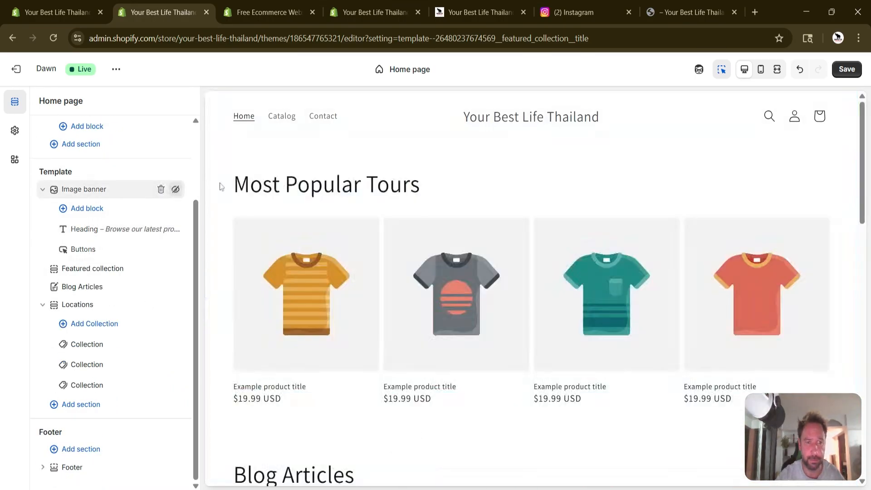
left_click(175, 189)
scroll(511, 211, "down", 5)
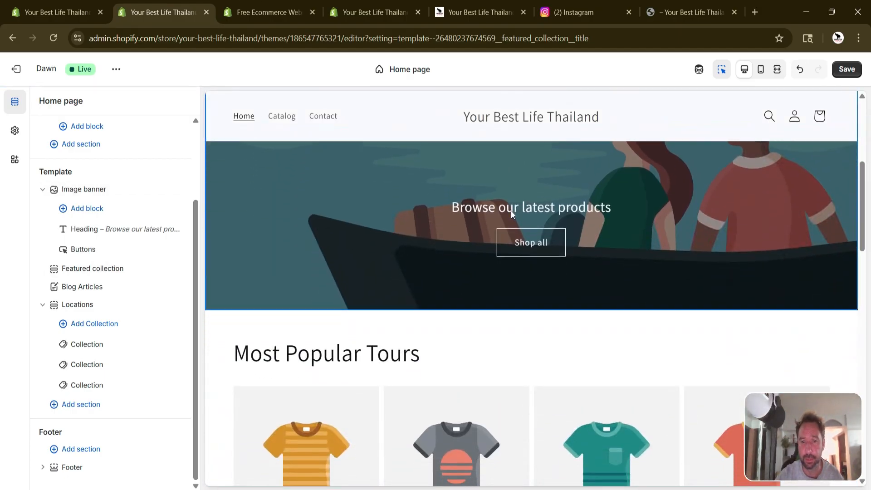
left_click(176, 190)
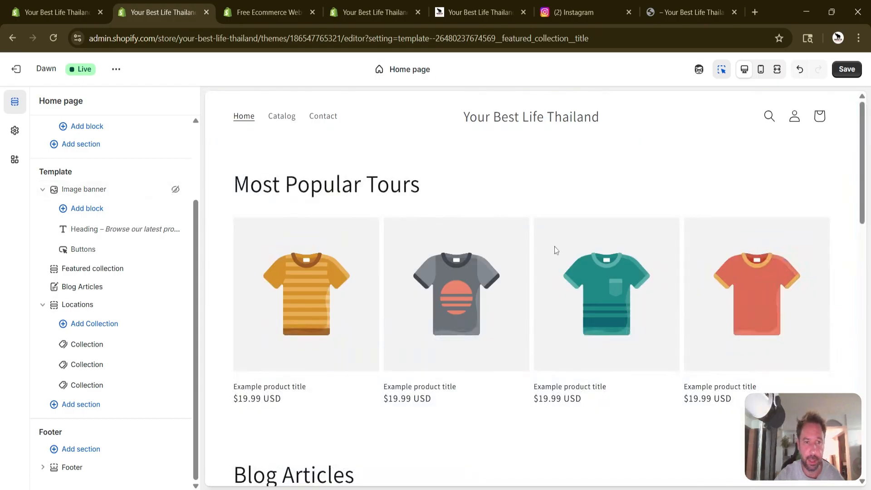
scroll(490, 275, "down", 10)
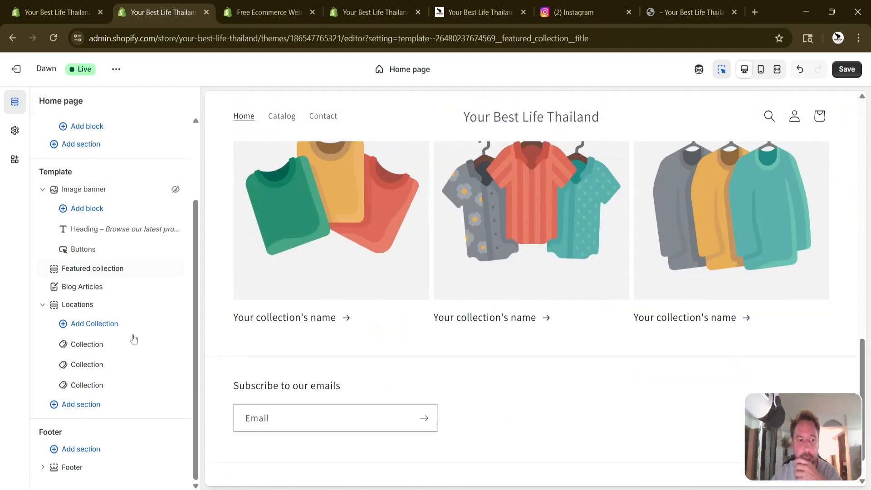
left_click(115, 334)
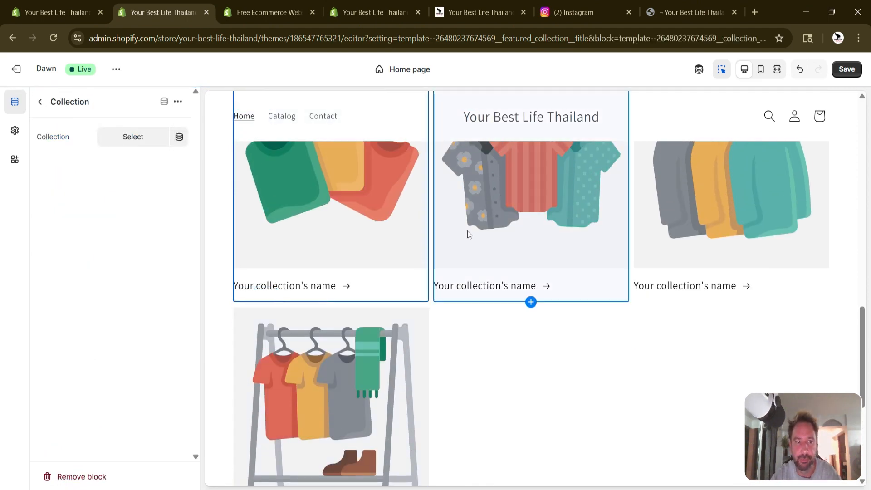
left_click(40, 102)
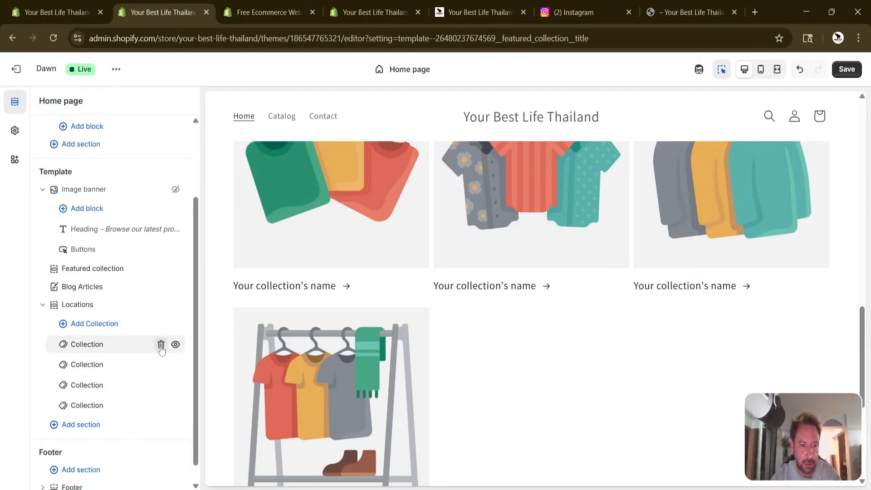
left_click(161, 344)
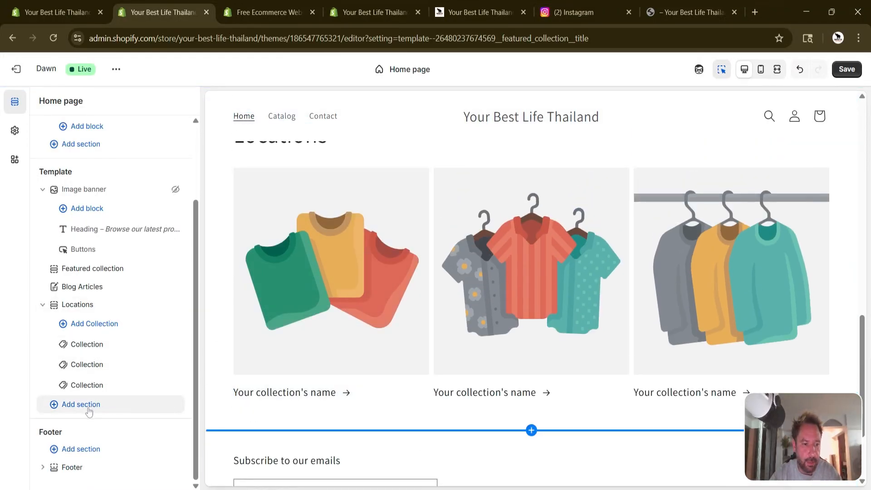
Add an Email signup section to the home page template, below Locations.
left_click(87, 405)
left_click(233, 190)
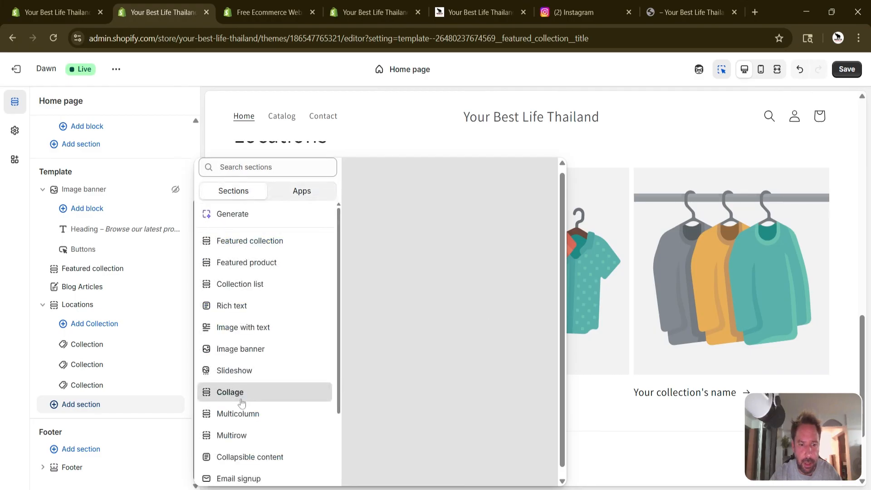
scroll(242, 406, "down", 3)
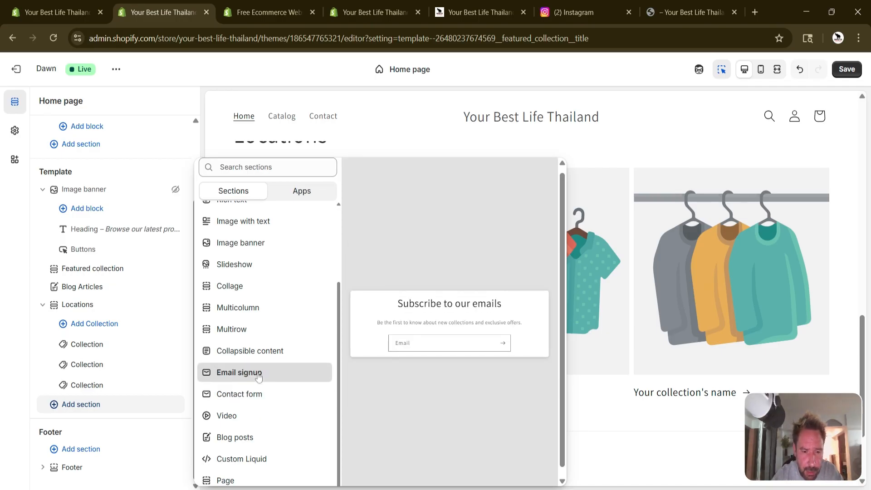
scroll(254, 371, "down", 1)
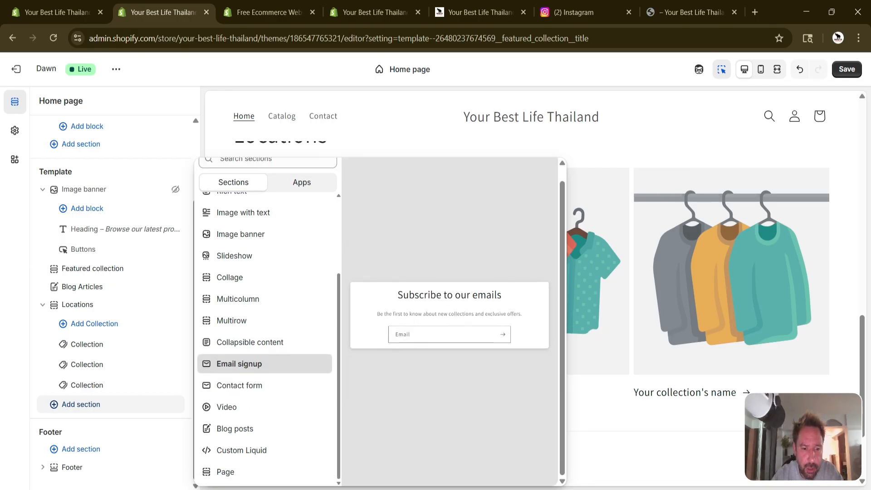
scroll(254, 371, "up", 1)
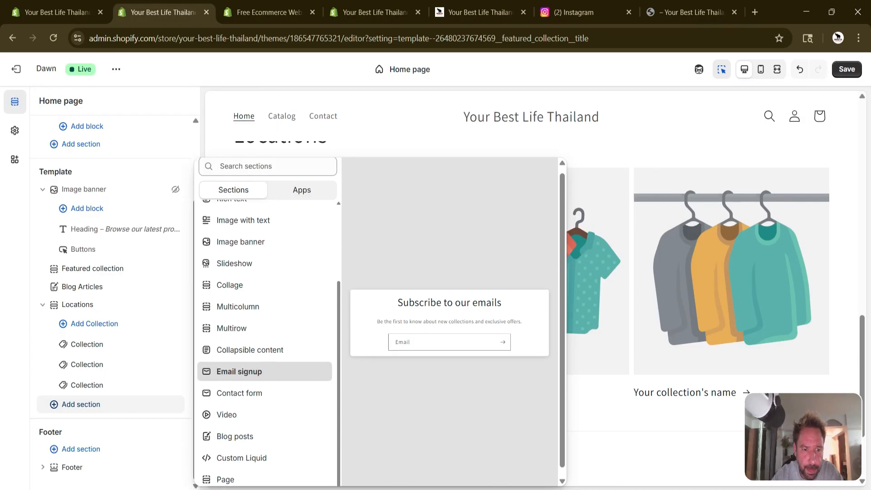
scroll(267, 343, "up", 3)
scroll(259, 423, "down", 1)
left_click(260, 423)
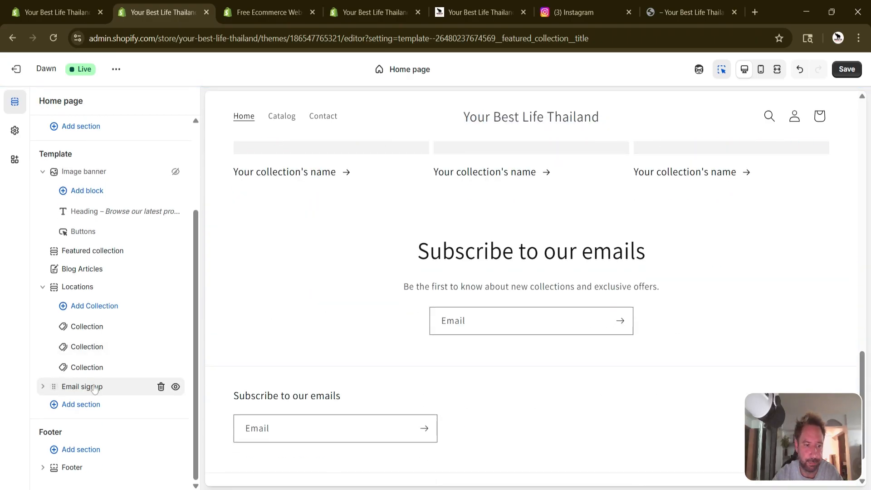
Change the heading of the Email signup section below Locations to "Get a Special Discount Today...".
left_click(94, 387)
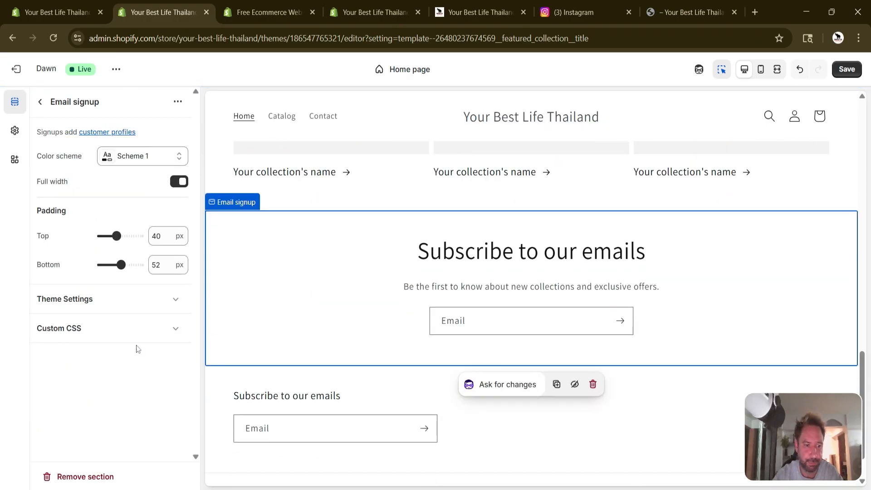
left_click(523, 260)
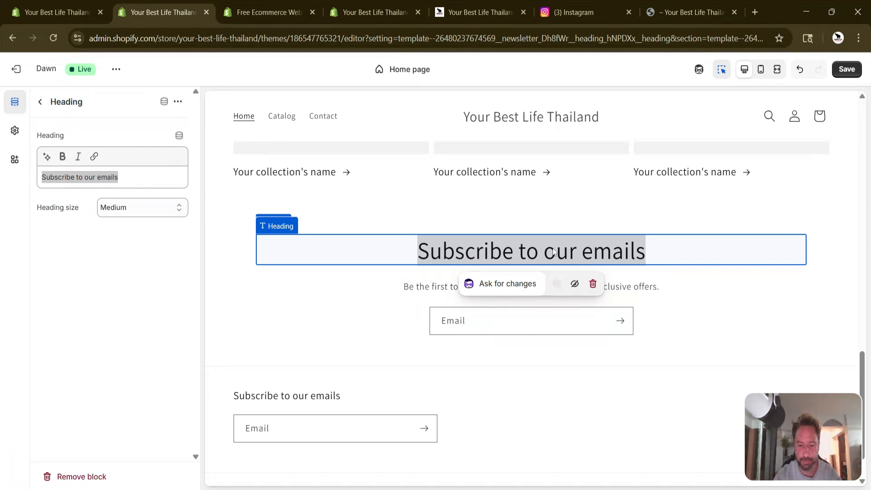
type("Get Spea")
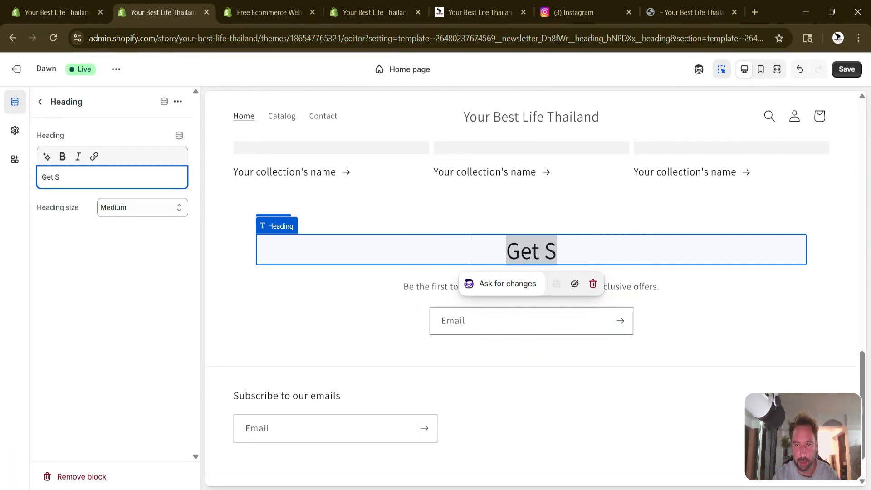
key("BackSpace")
key("BackSpace")
key("BackSpace")
key("BackSpace")
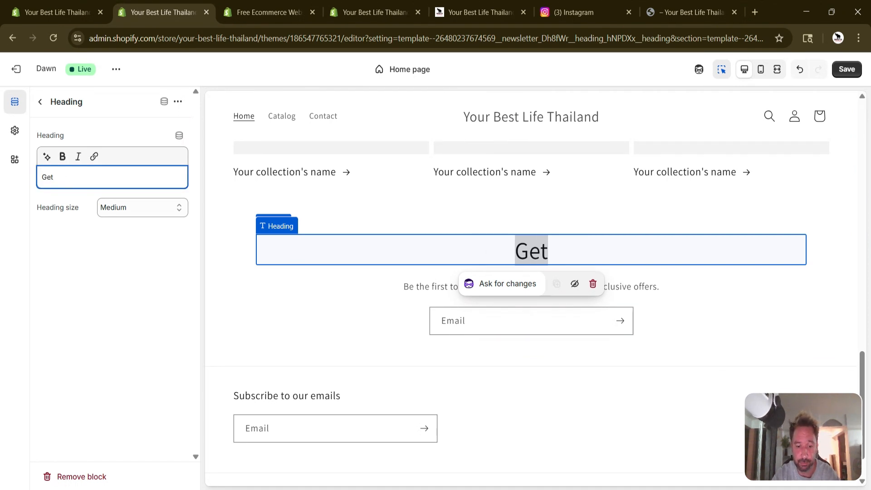
type("a Special Disc")
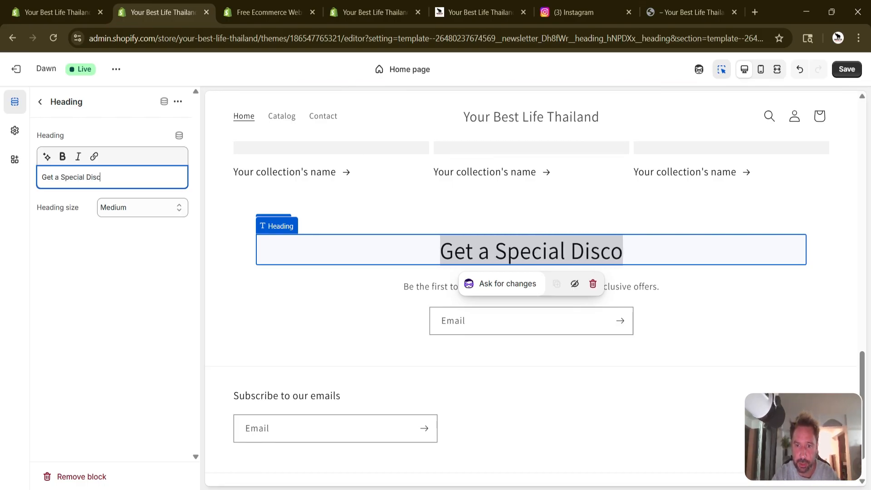
type("ount Sent")
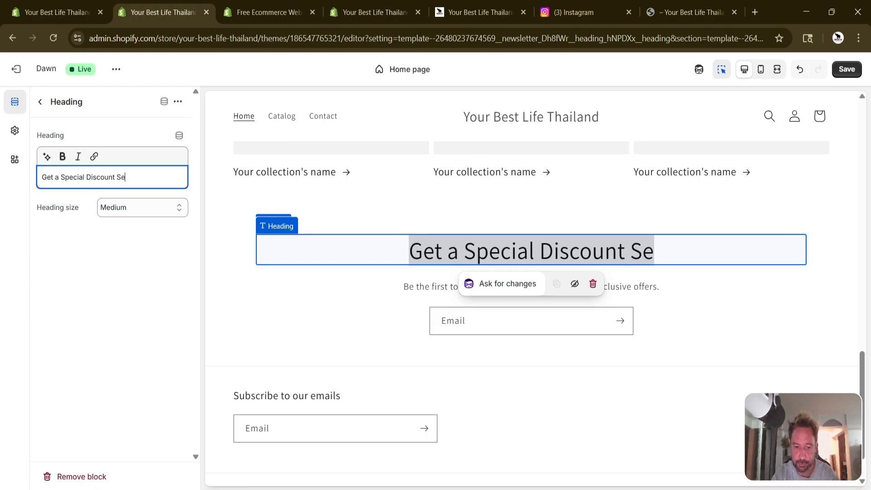
key("BackSpace")
key("BackSpace")
key("BackSpace")
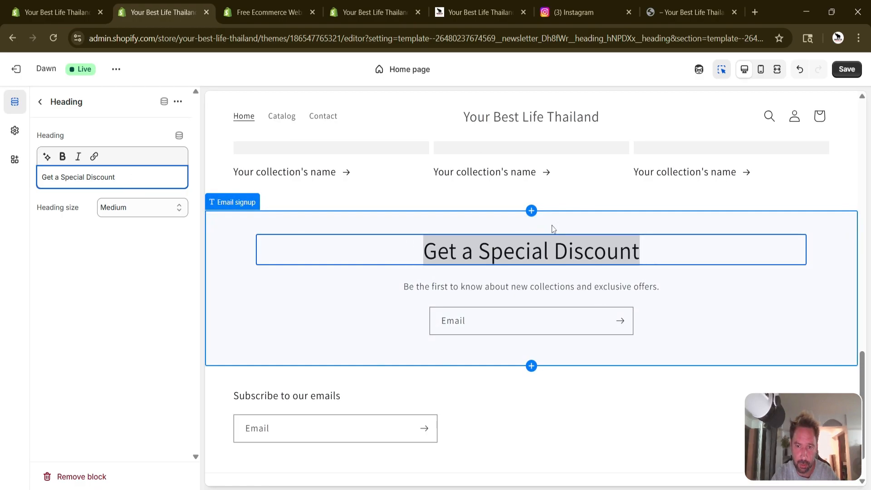
type("Sent Directly")
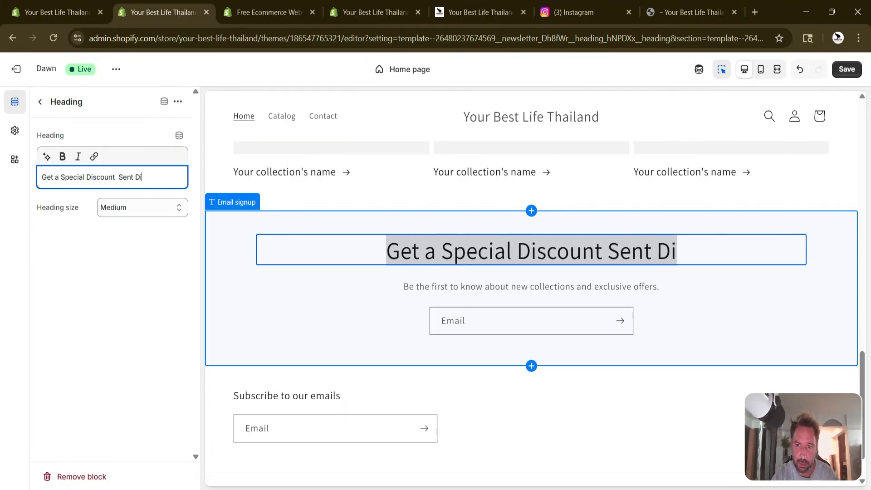
key("BackSpace")
key("BackSpace")
key("BackSpace")
key("BackSpace")
key("BackSpace")
key("BackSpace")
key("BackSpace")
key("BackSpace")
key("BackSpace")
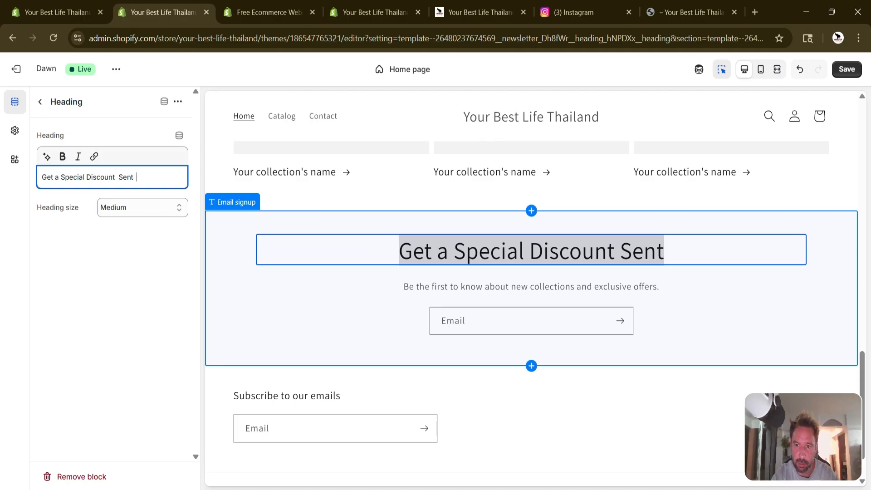
type("Now")
key("BackSpace")
key("BackSpace")
key("BackSpace")
type("Today...")
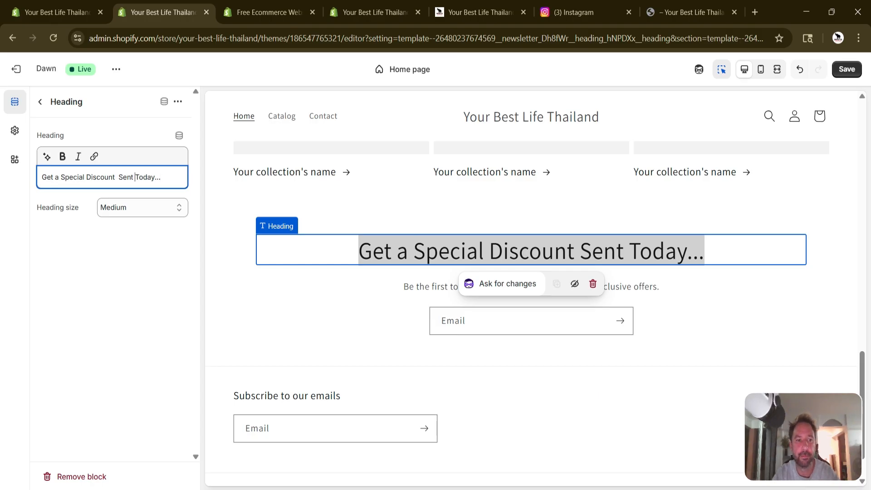
key("BackSpace")
key("BackSpace")
key("BackSpace")
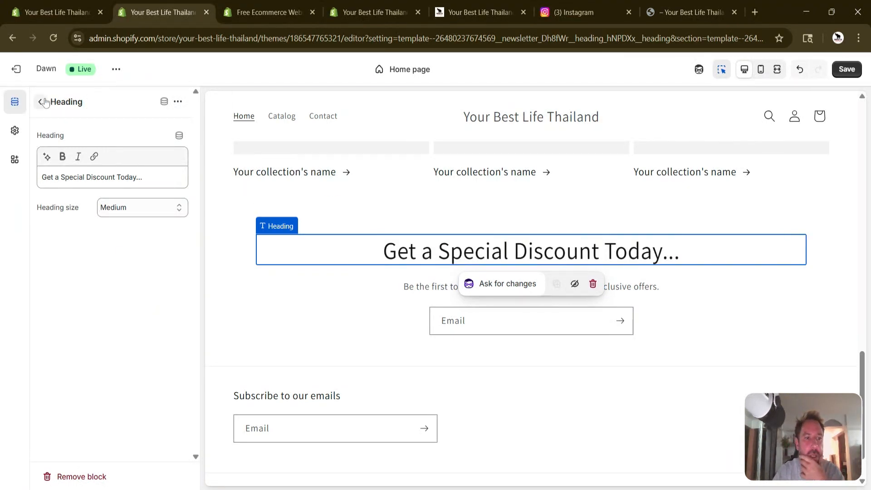
key("ctrl+a")
left_click(499, 331)
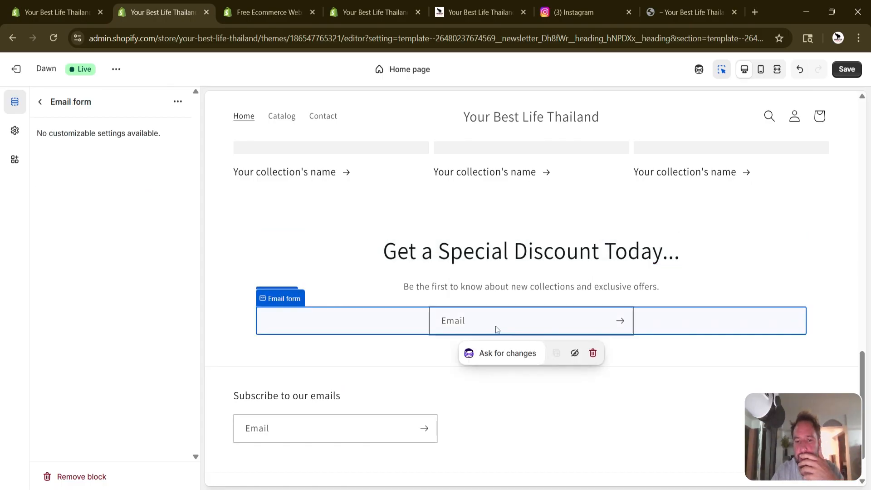
left_click(40, 102)
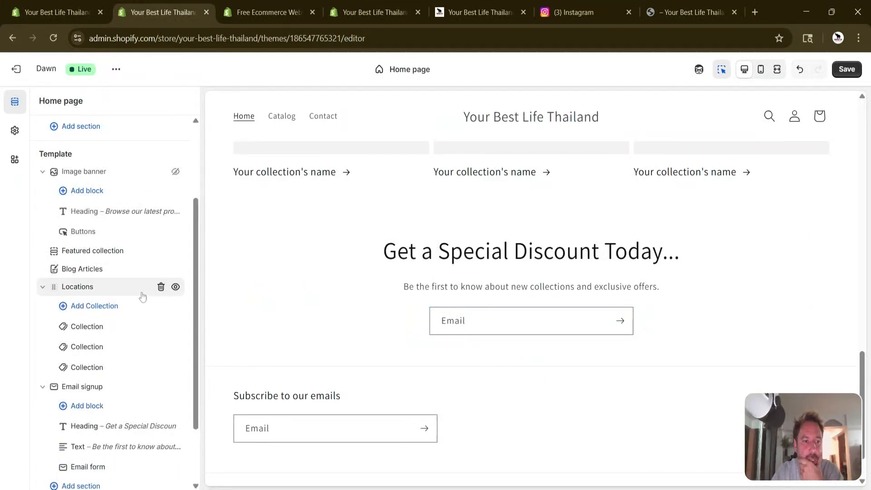
Review the home page preview down to the footer, and check the footer's available sections and settings.
scroll(480, 293, "up", 10)
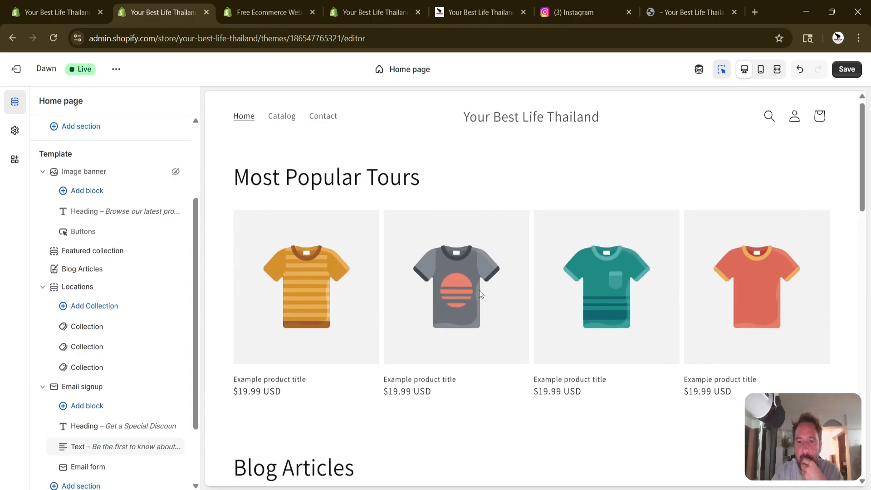
scroll(104, 316, "down", 2)
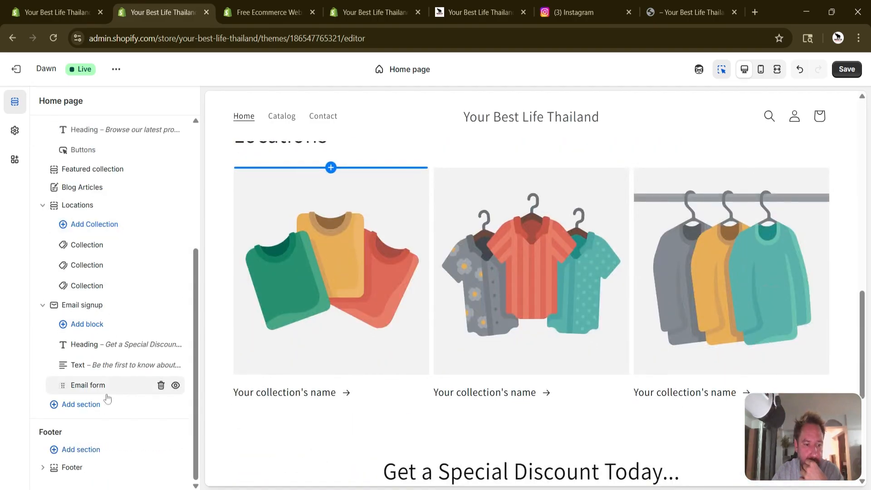
left_click(90, 450)
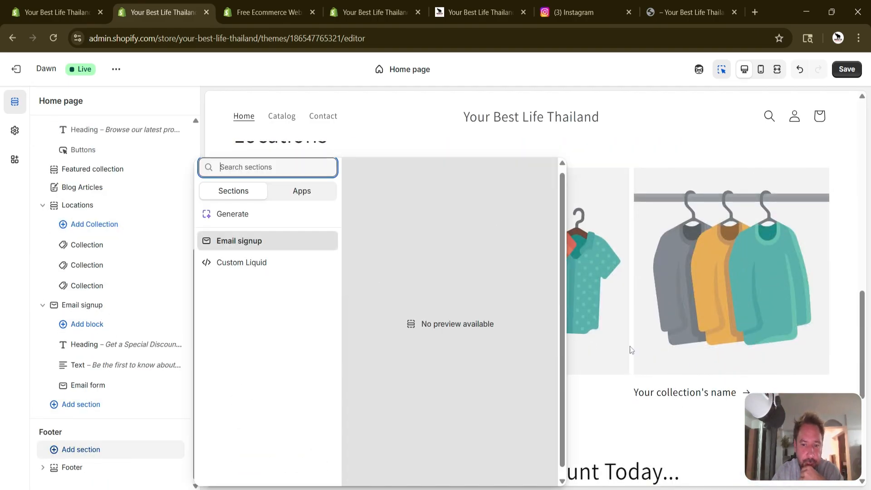
left_click(690, 361)
scroll(692, 364, "down", 3)
scroll(692, 363, "down", 2)
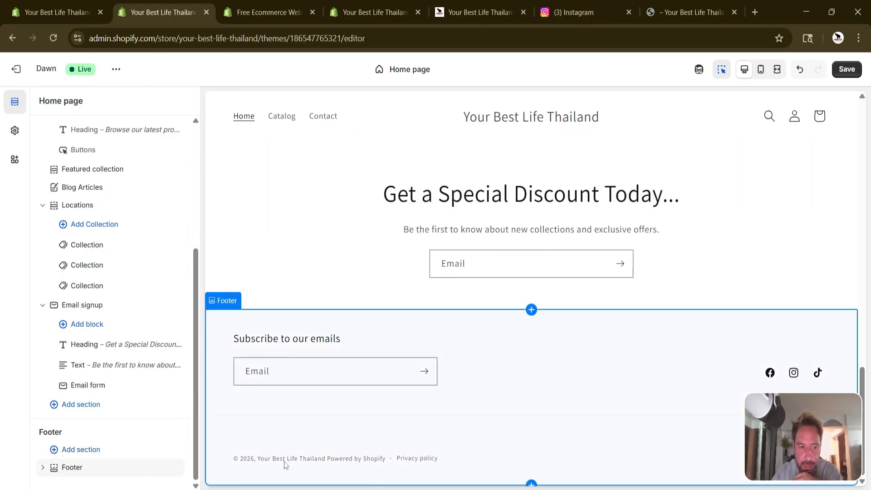
left_click(97, 453)
left_click(58, 469)
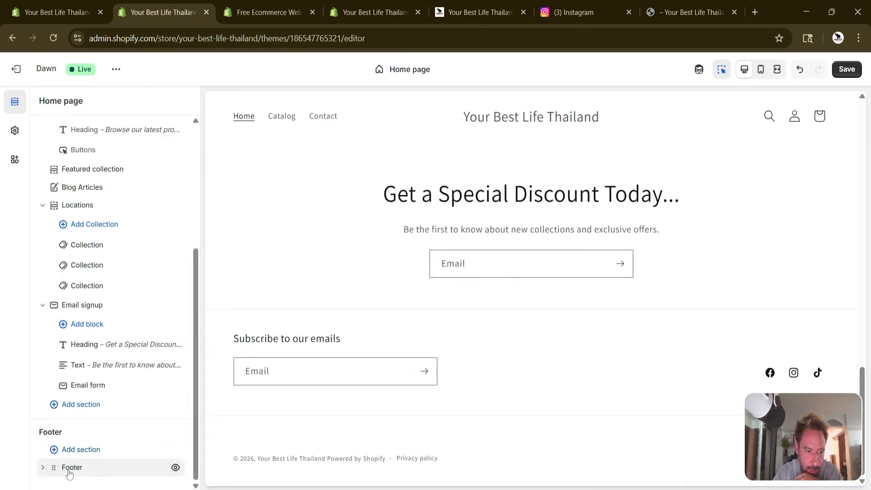
left_click(69, 473)
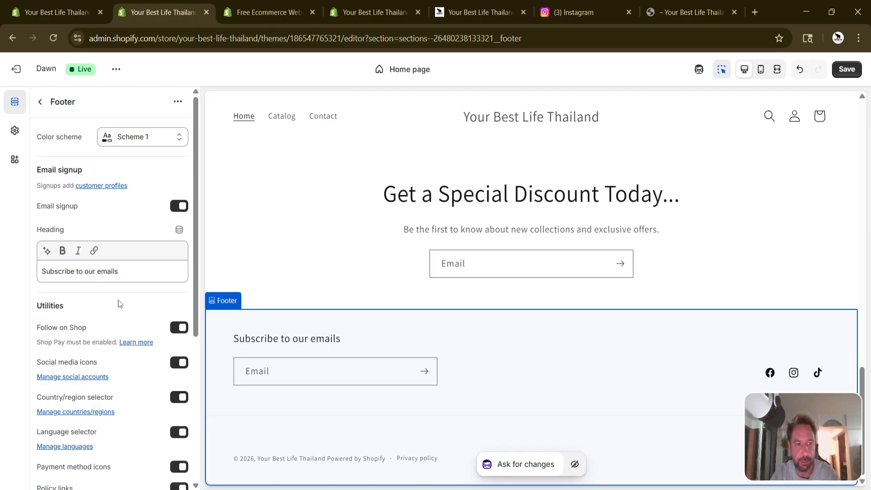
left_click(41, 101)
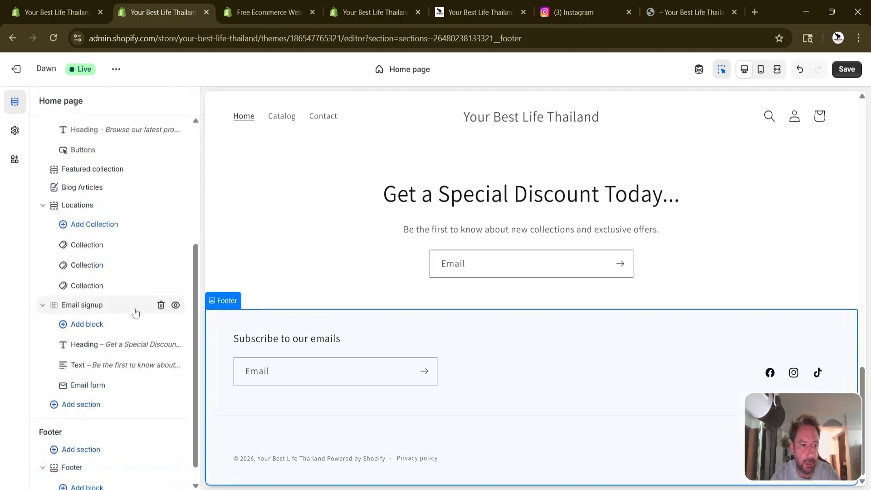
Try an additional Email signup section in the footer area, and remove it again.
left_click(78, 430)
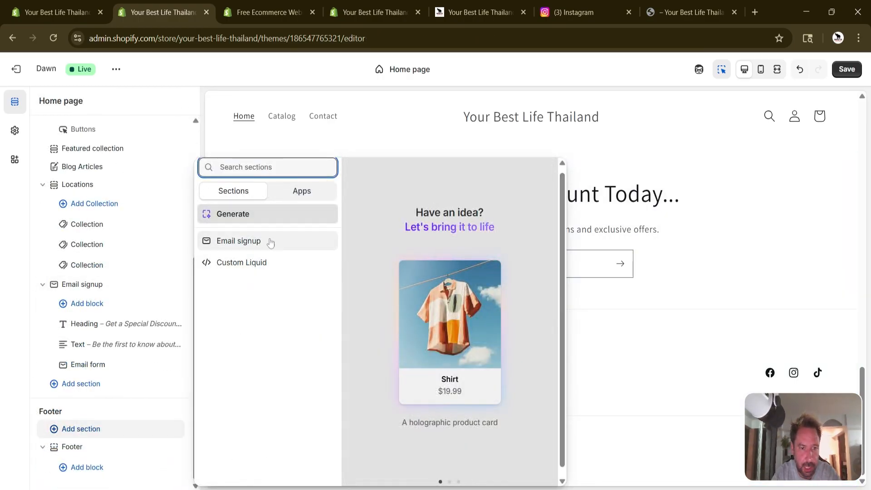
left_click(254, 242)
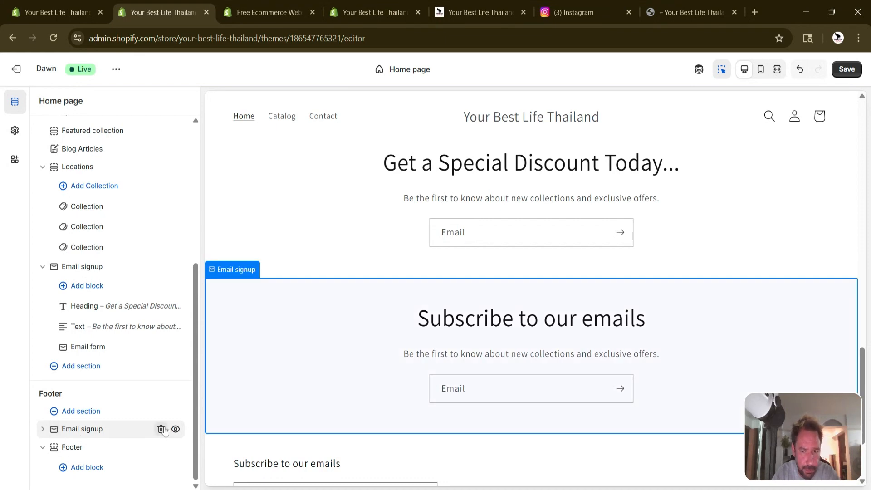
left_click(161, 429)
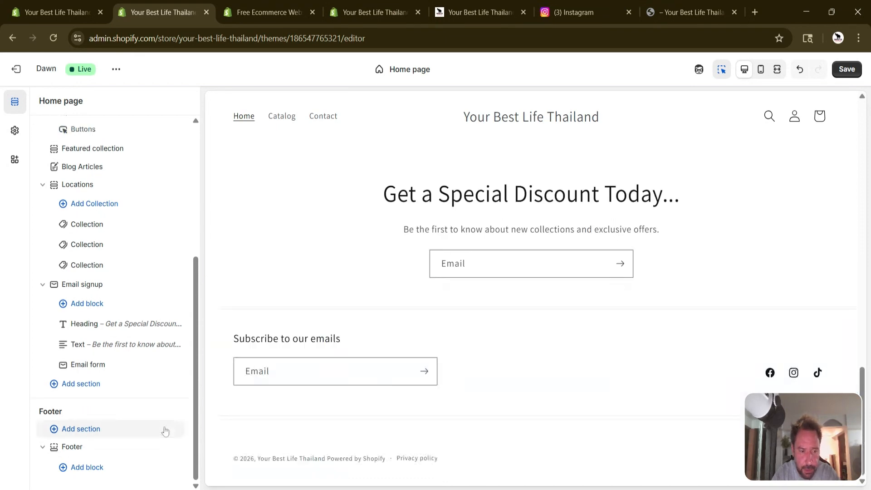
Add Menu, Text and Image blocks to the footer, and arrange them in the order Menu, Image, Text.
left_click(89, 473)
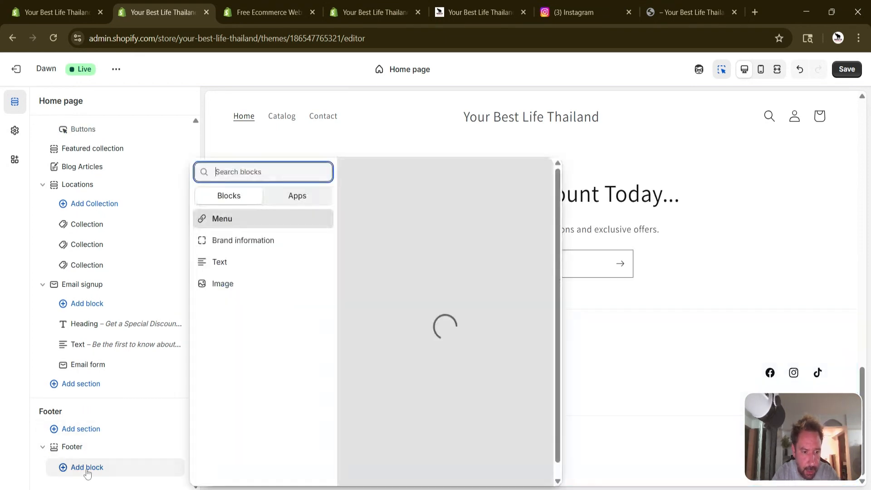
left_click(247, 219)
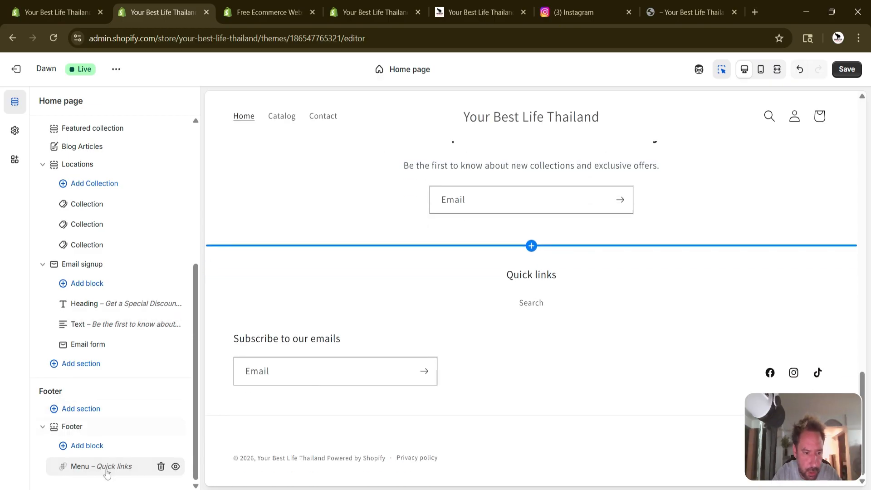
left_click(101, 448)
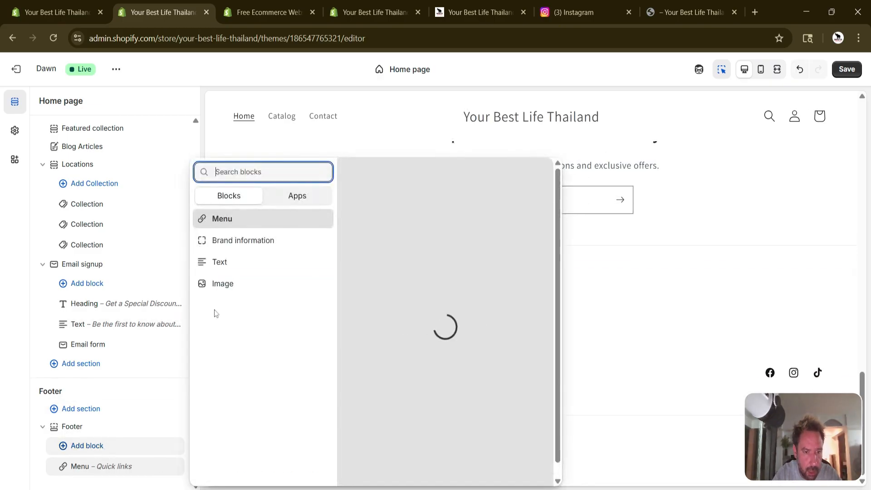
left_click(245, 265)
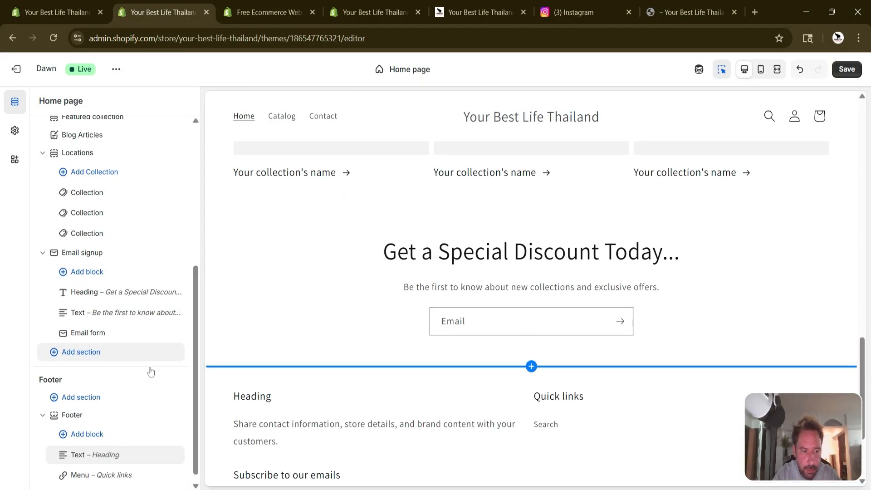
left_click(95, 429)
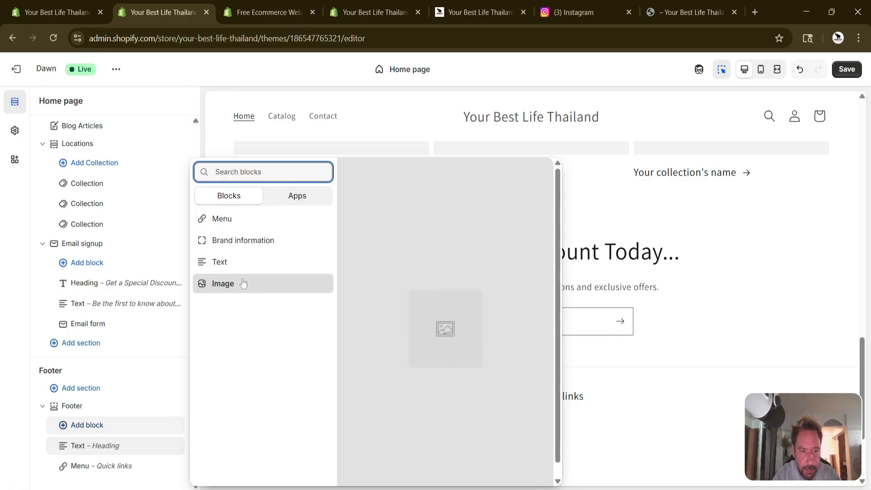
left_click(244, 283)
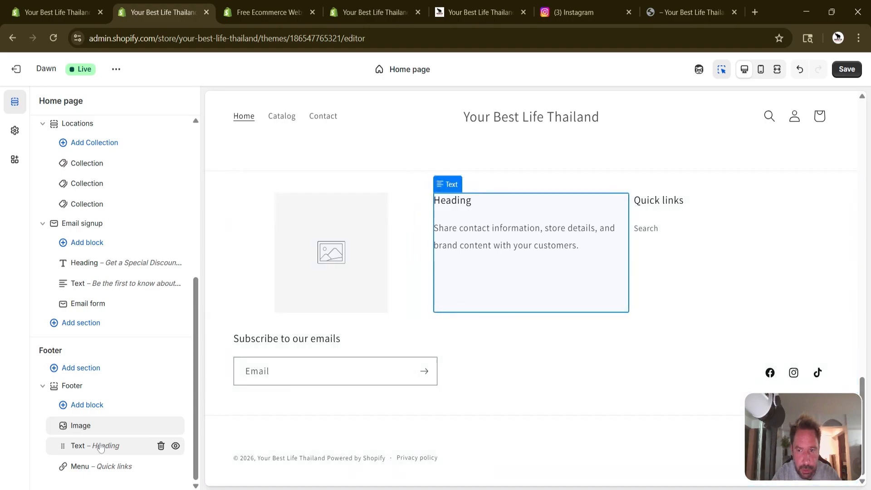
left_click_drag(101, 447, 114, 415)
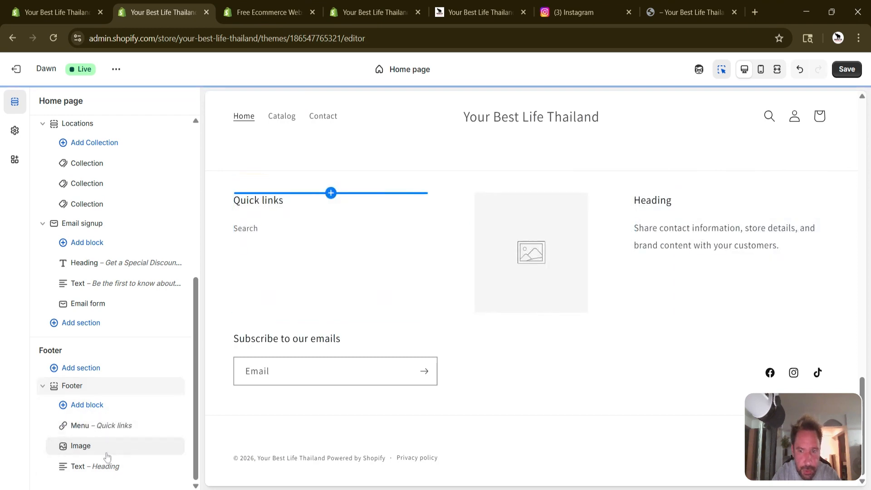
Set the footer text block's heading to "Contact Info" and its subtext to the lines "Your Best Life Thailand", "Phone", "Address" and "Email".
left_click(688, 229)
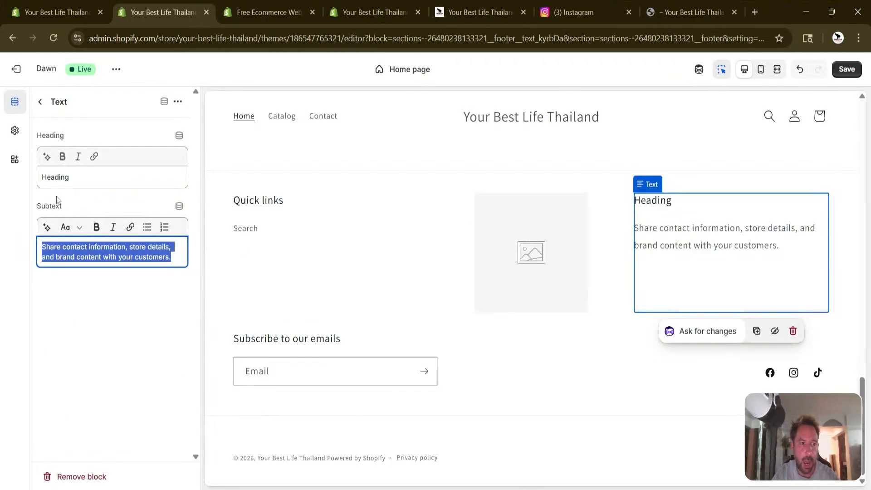
left_click(58, 177)
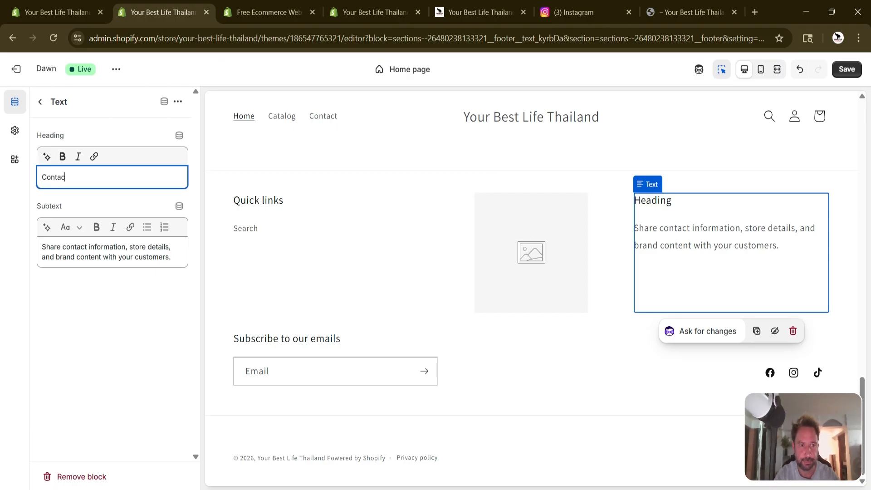
triple_click(70, 247)
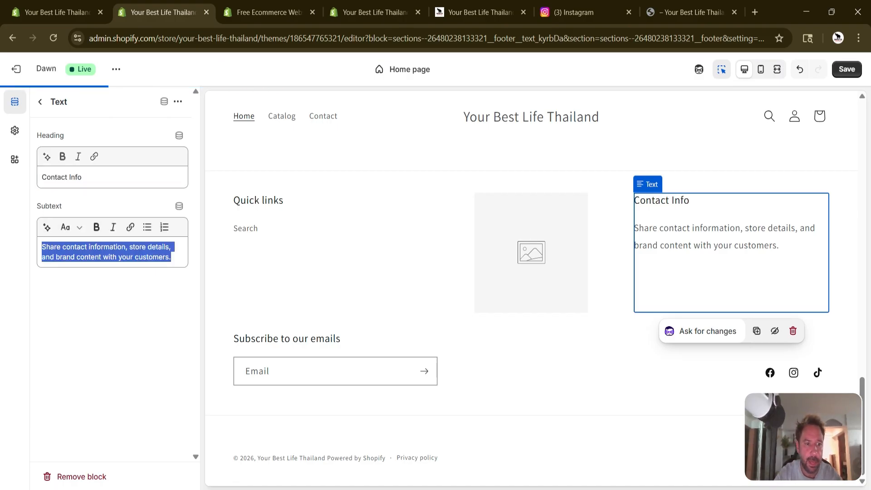
type("Your")
key("ctrl+a")
key("BackSpace")
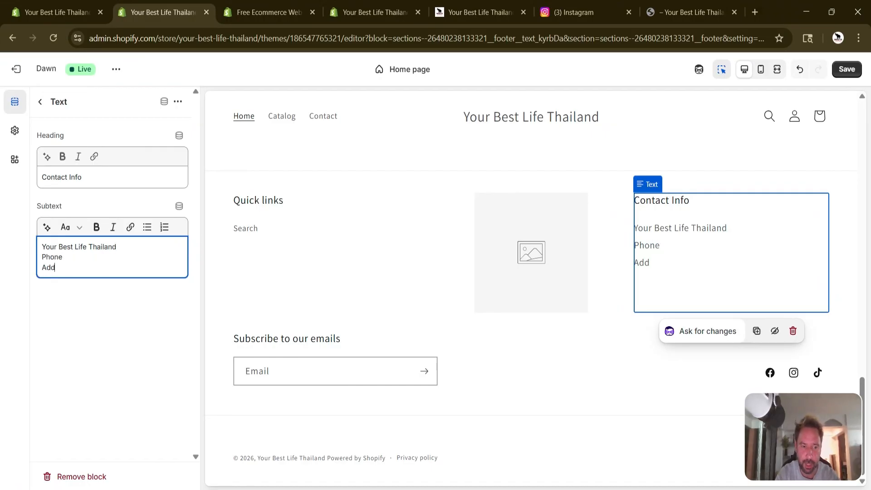
key("Return")
type("Email")
key("Return")
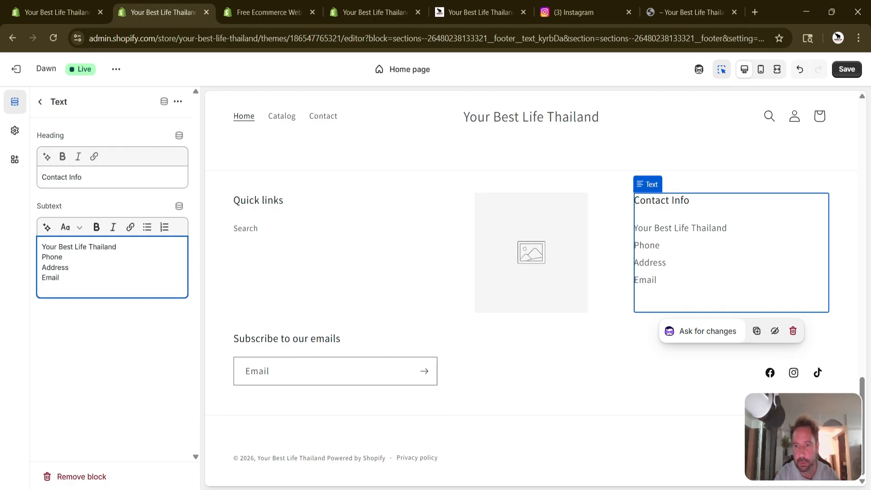
Check the settings of the footer's image block and the menu options of its Quick links block.
left_click(135, 375)
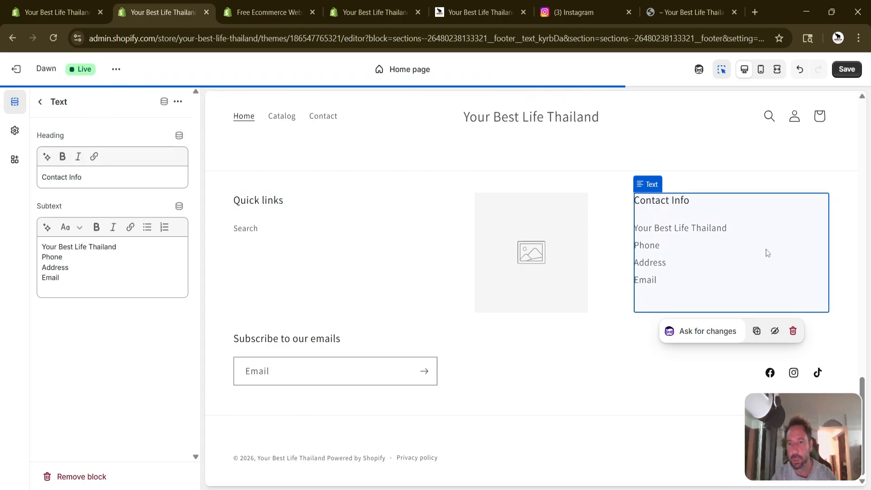
left_click(518, 258)
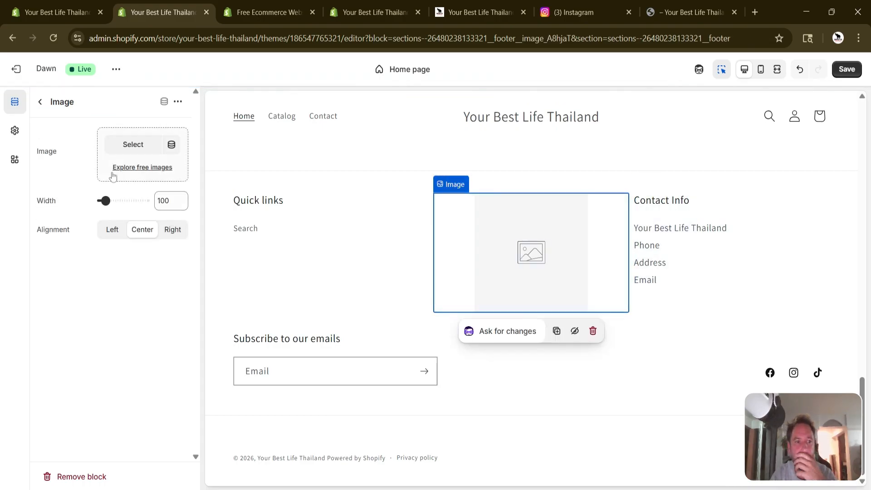
left_click(40, 101)
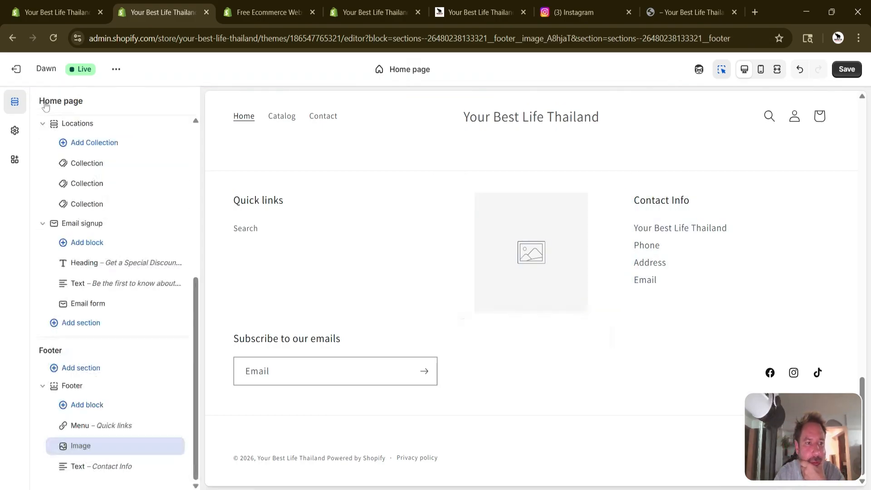
left_click(342, 238)
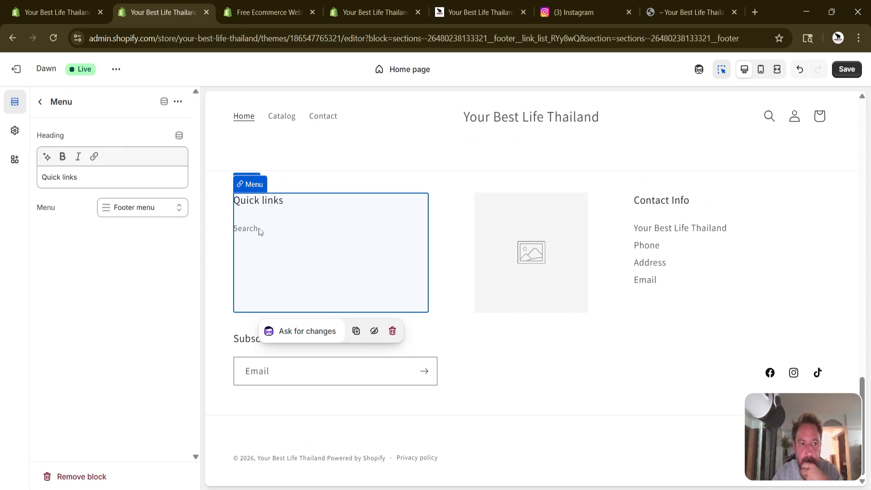
left_click(131, 211)
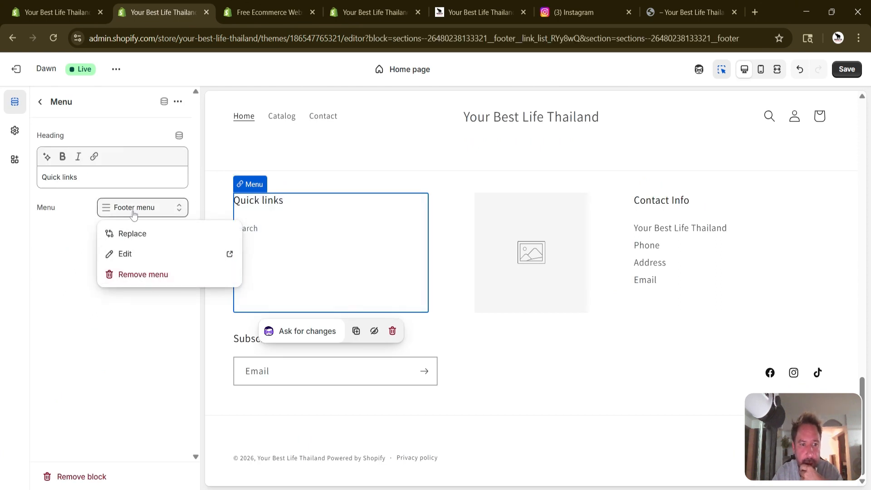
left_click(66, 249)
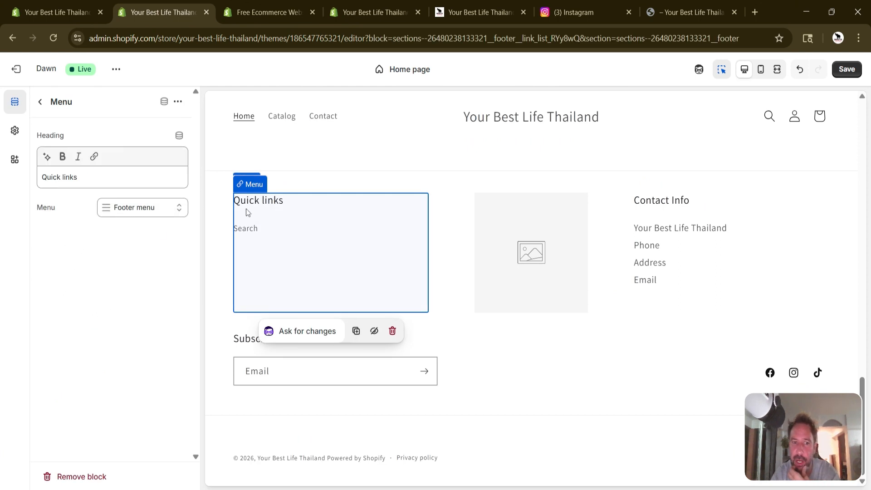
Review the home page preview from the Most Popular Tours section down to the footer.
scroll(607, 237, "up", 4)
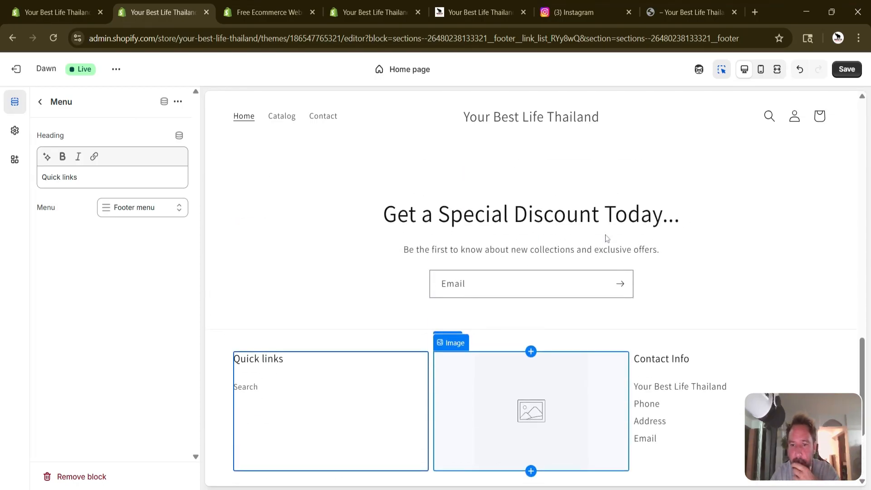
left_click(737, 249)
scroll(771, 253, "up", 10)
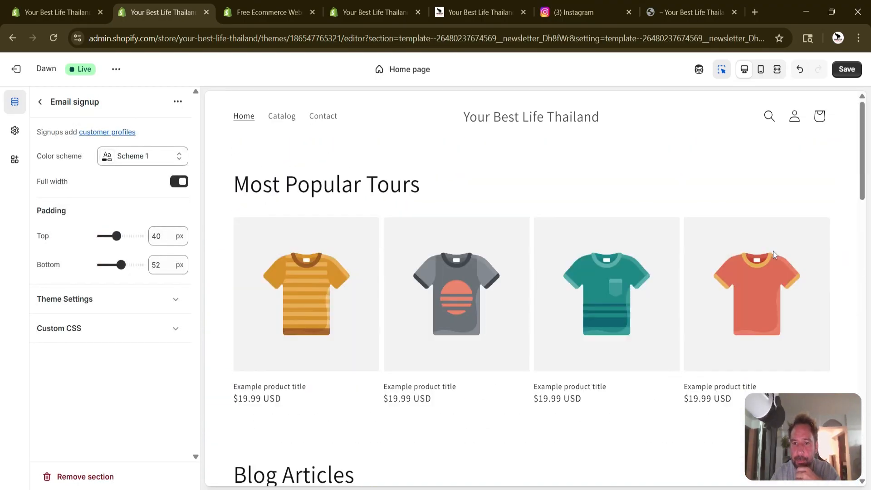
scroll(533, 288, "down", 10)
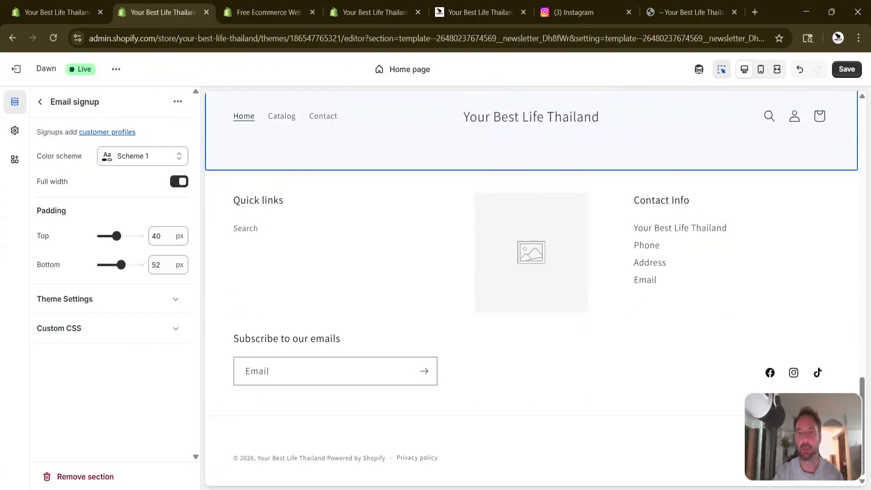
scroll(531, 288, "up", 5)
scroll(531, 288, "down", 3)
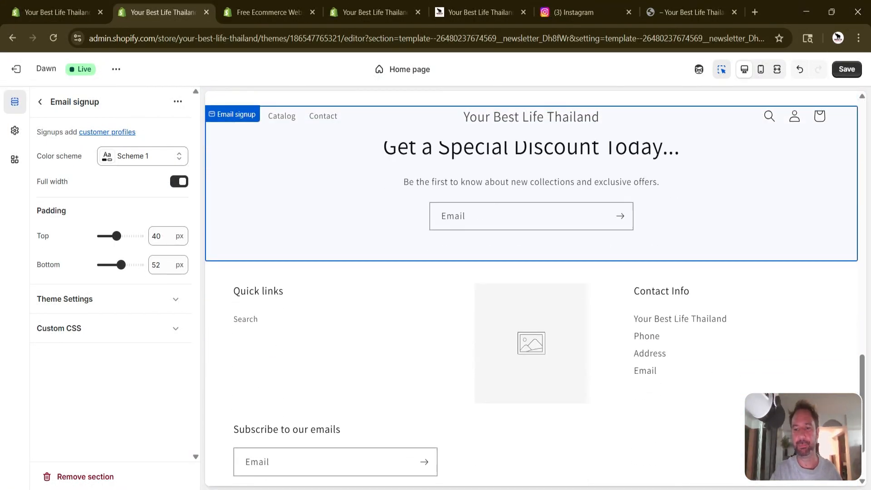
scroll(531, 288, "up", 10)
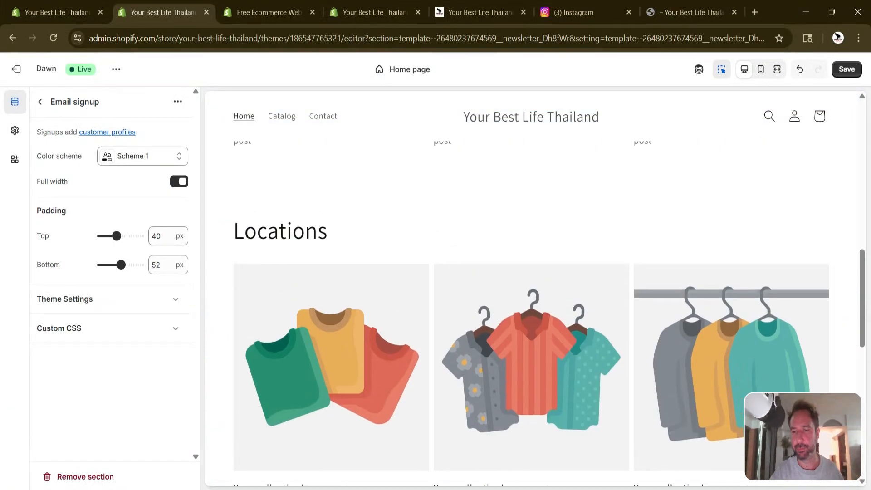
scroll(517, 295, "up", 3)
scroll(517, 272, "down", 5)
scroll(520, 241, "down", 10)
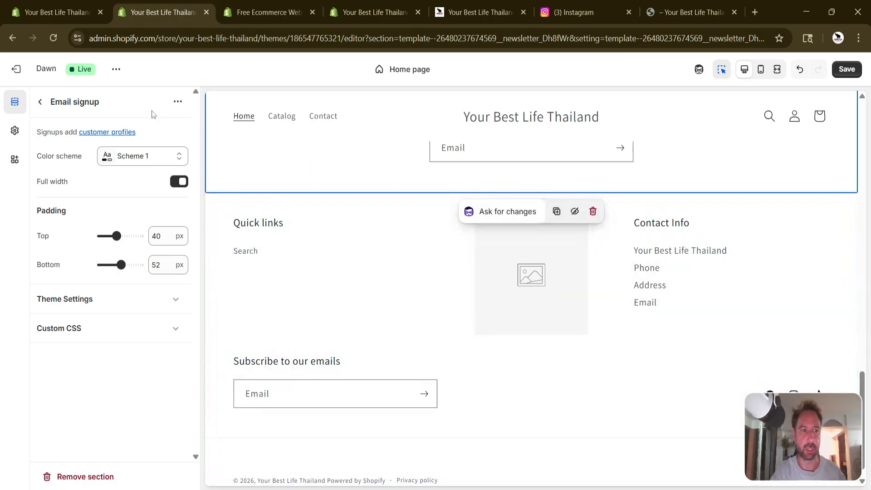
Open the theme settings and look through the full list of setting categories.
left_click(41, 101)
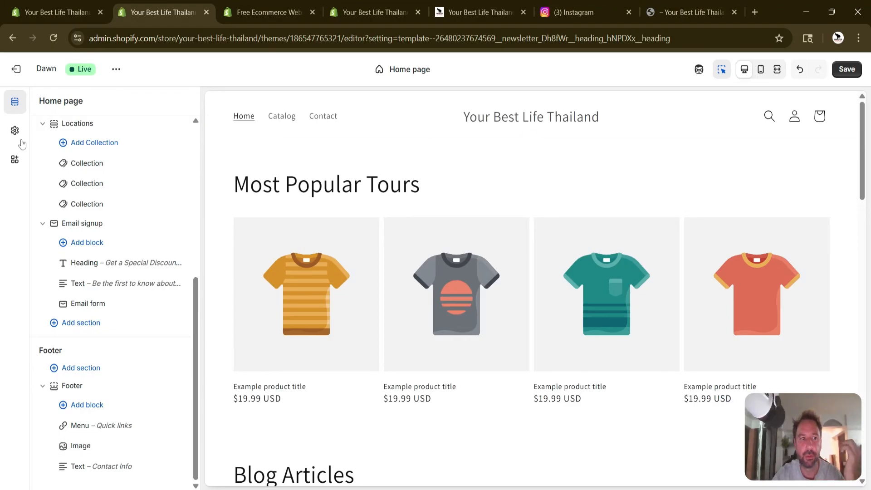
left_click(10, 133)
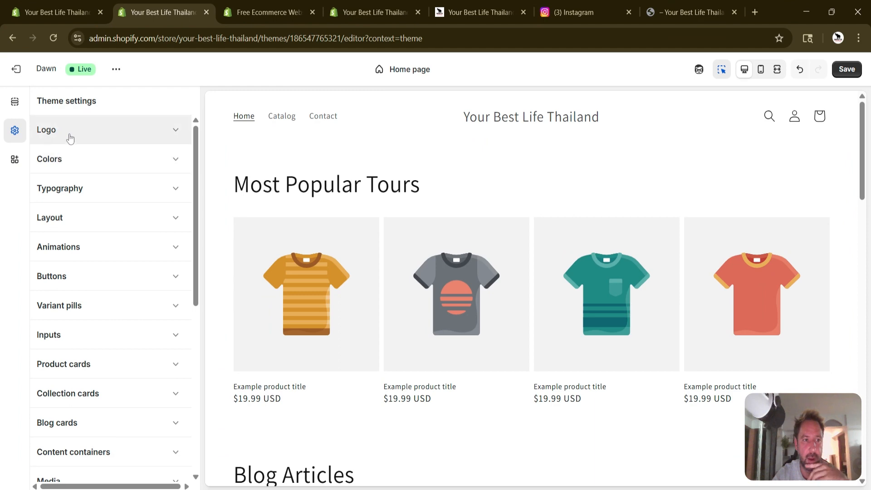
left_click(15, 102)
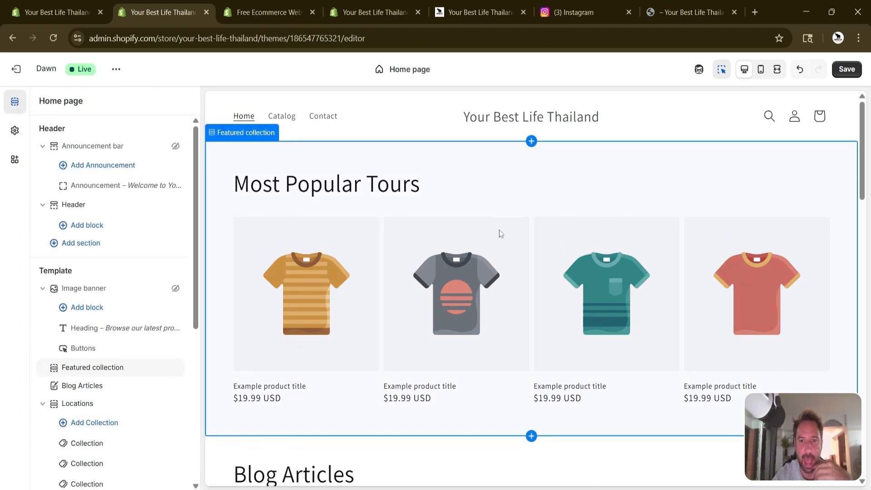
scroll(499, 230, "down", 10)
left_click(13, 130)
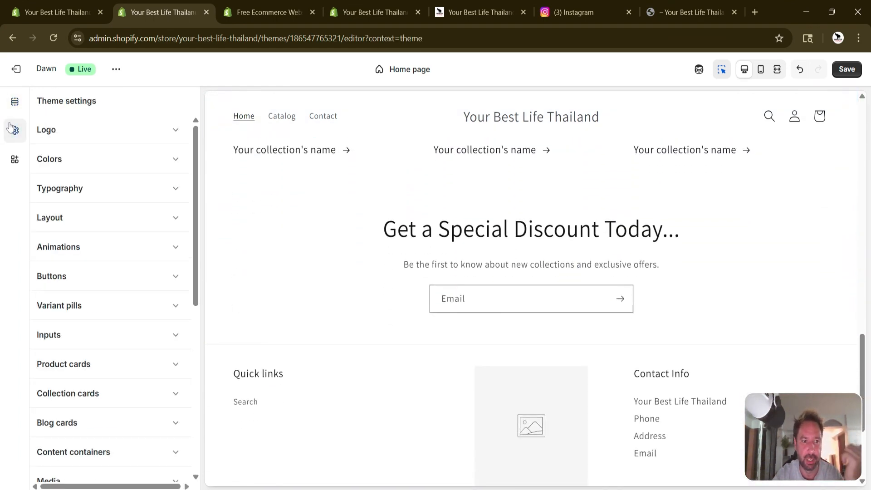
scroll(129, 224, "down", 6)
scroll(130, 223, "down", 3)
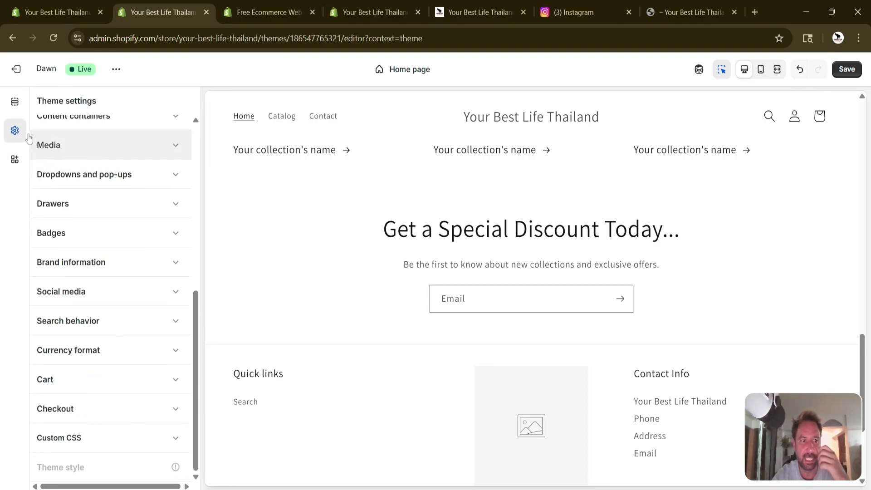
scroll(136, 229, "up", 10)
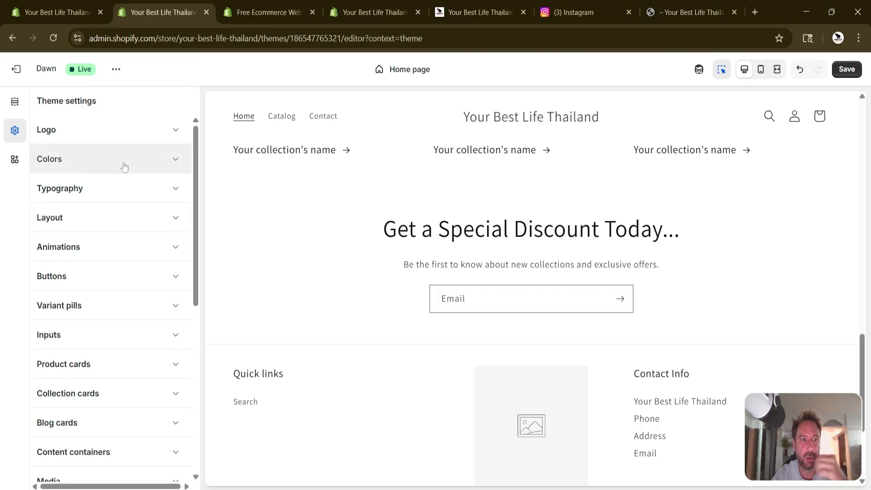
Examine the Logo, Colors and Typography options in the theme settings.
left_click(120, 135)
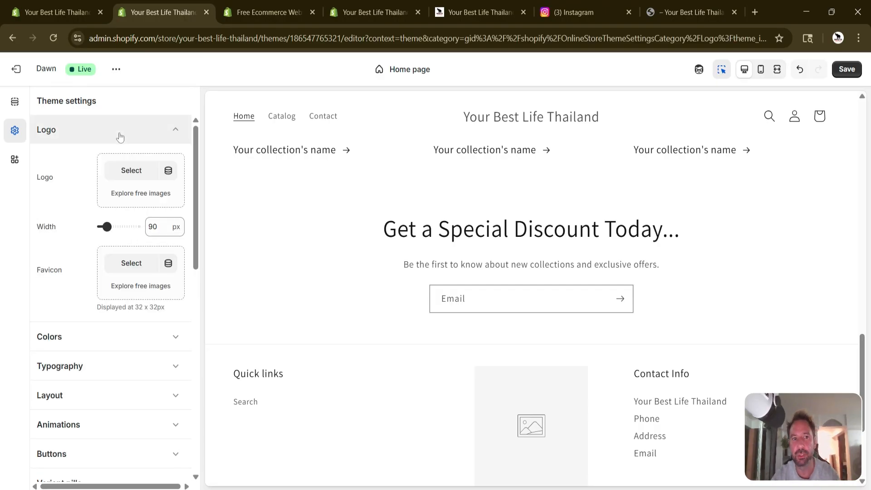
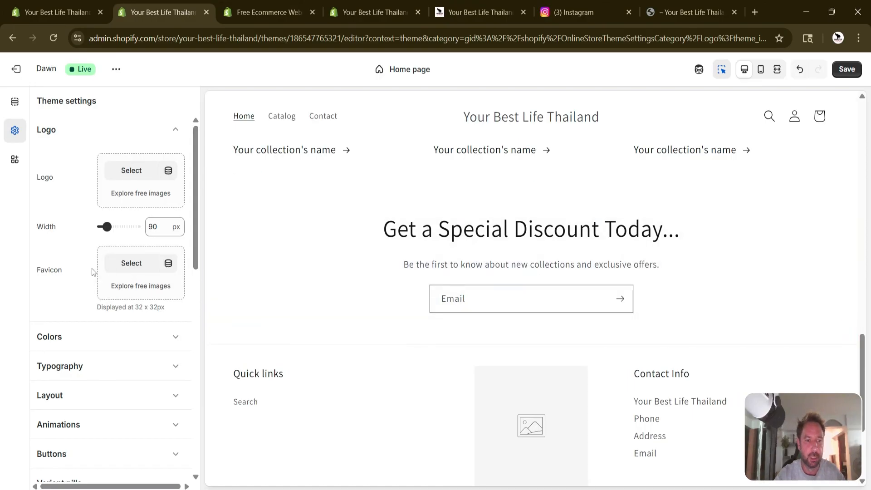
scroll(92, 271, "down", 3)
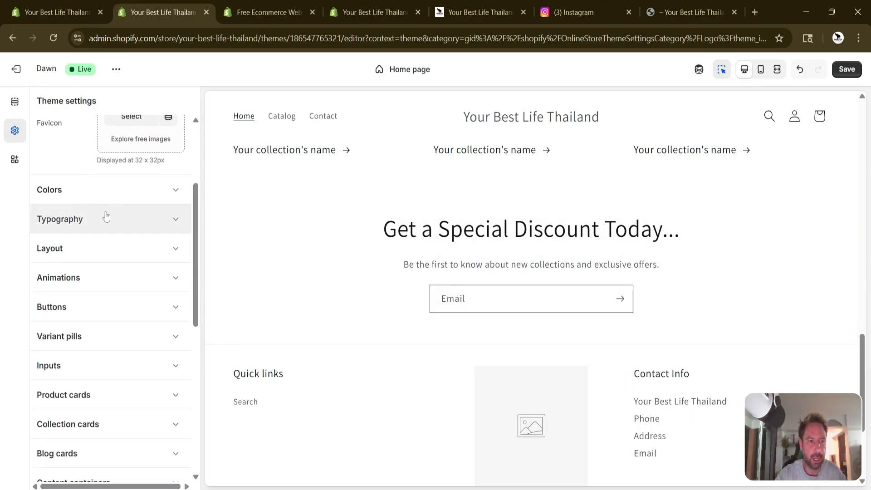
left_click(107, 200)
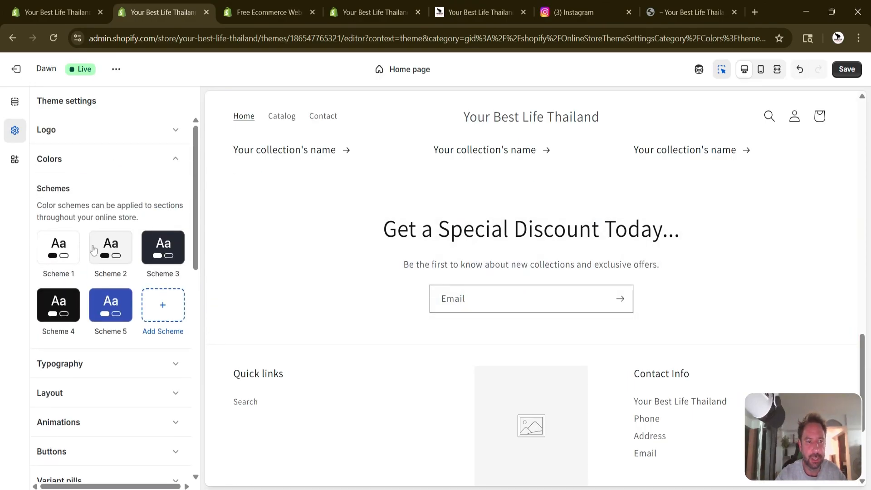
left_click(98, 363)
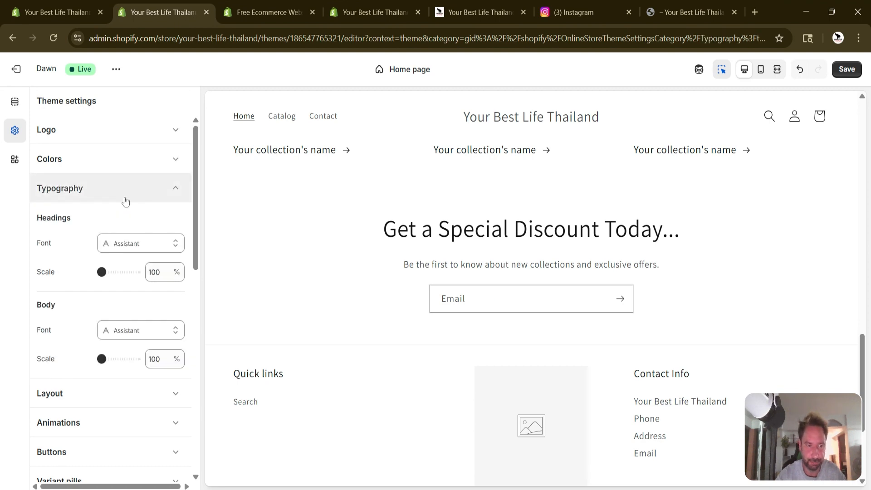
Examine the Layout and Animations options in the theme settings.
scroll(125, 201, "down", 1)
scroll(132, 317, "down", 2)
left_click(113, 292)
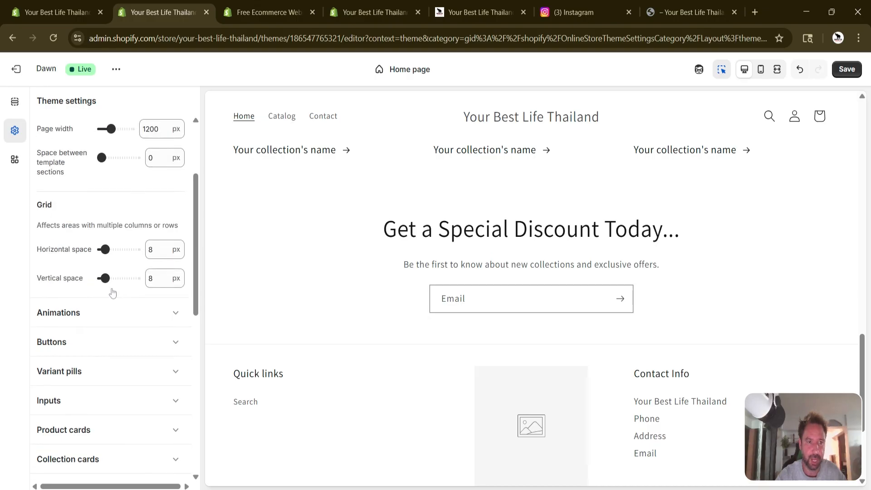
scroll(103, 263, "down", 1)
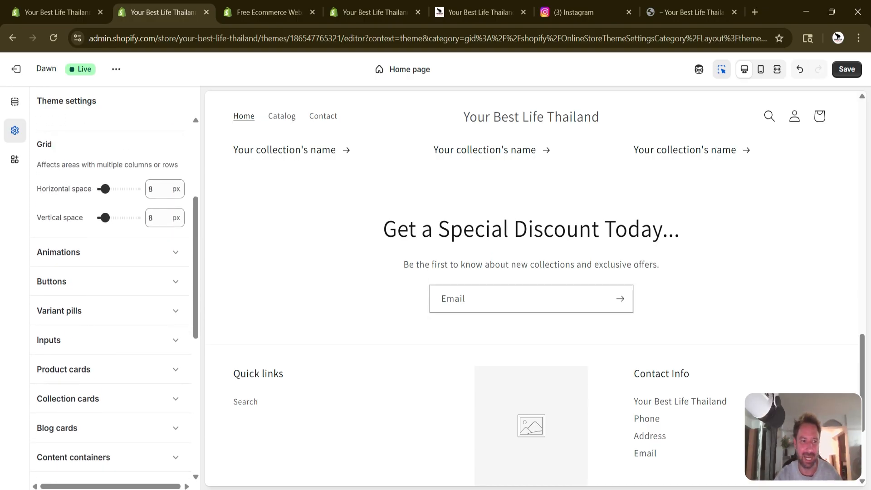
left_click(102, 263)
scroll(123, 245, "up", 2)
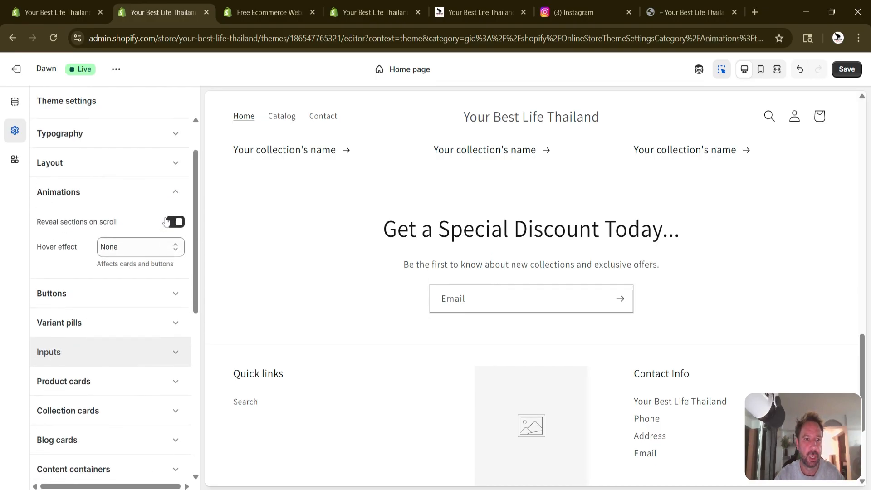
scroll(122, 237, "down", 1)
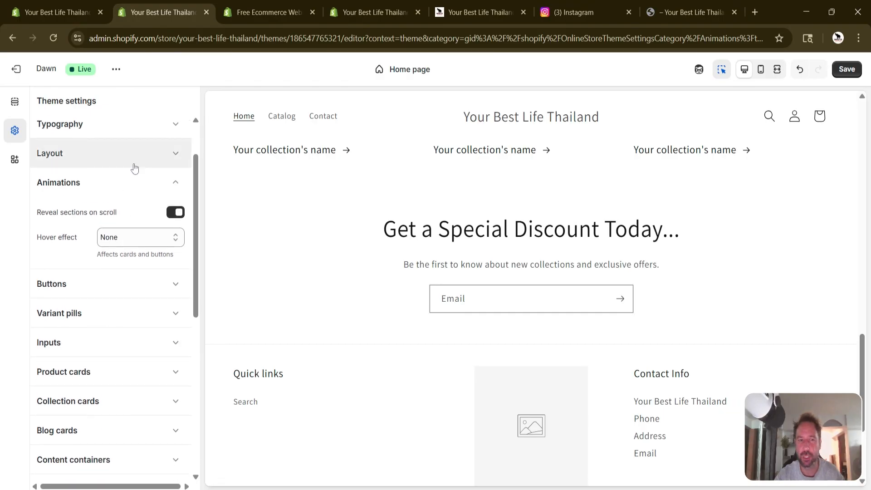
Examine the border and shadow options for Buttons and Variant pills.
left_click(128, 284)
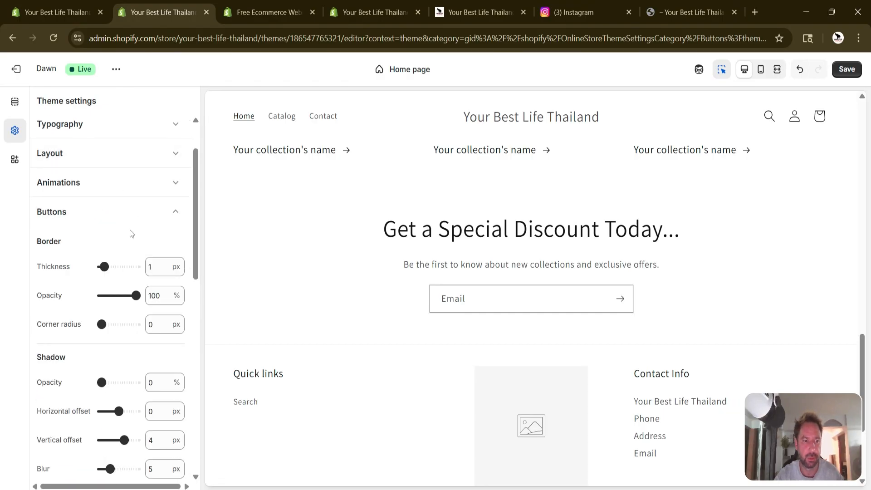
scroll(128, 234, "down", 1)
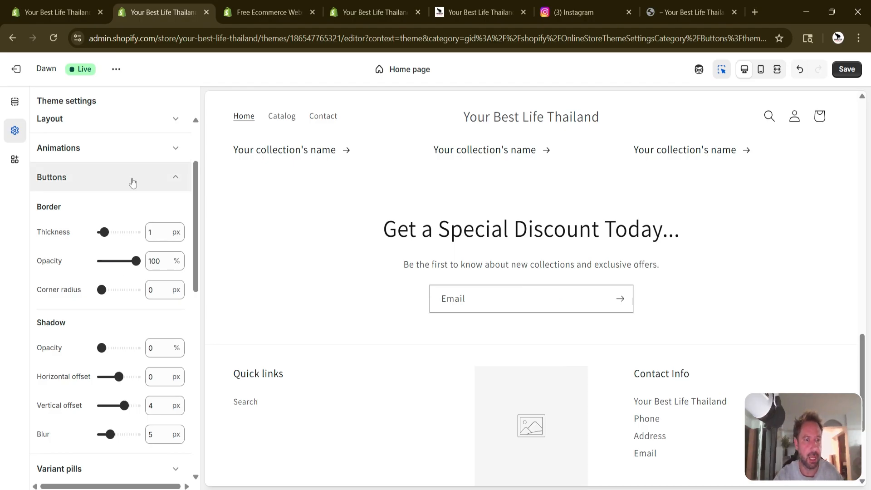
left_click(132, 180)
left_click(127, 216)
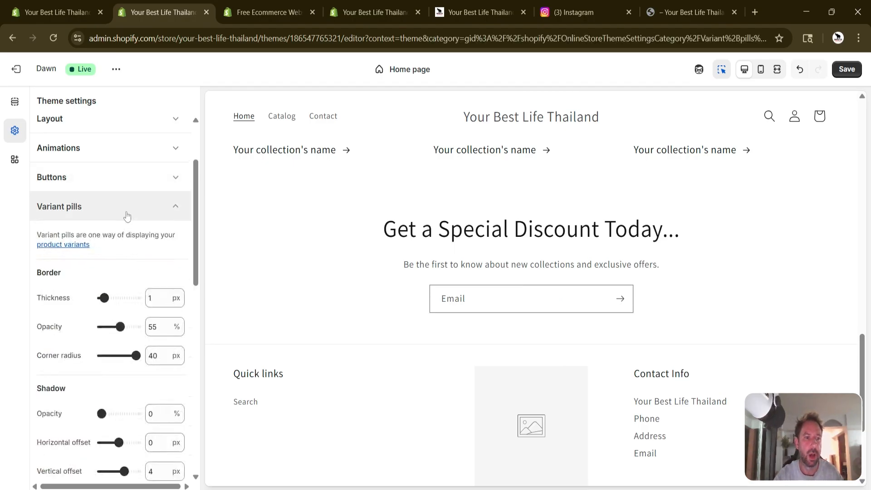
scroll(71, 227, "down", 1)
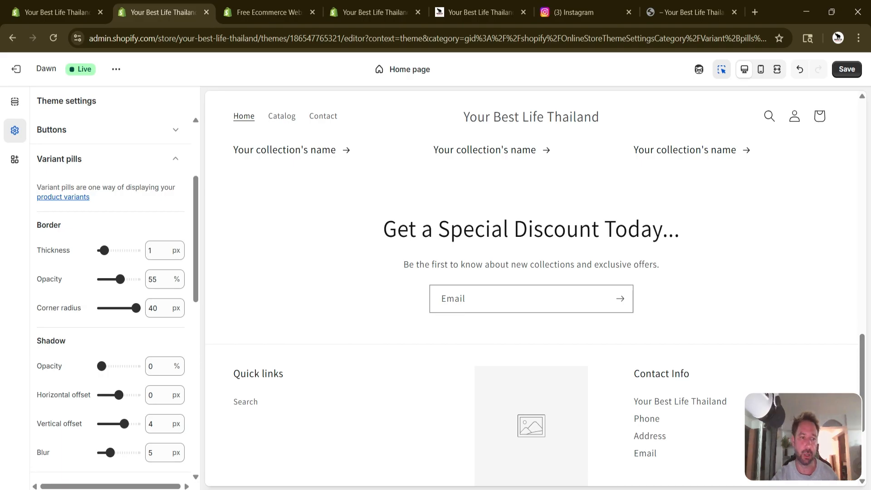
scroll(108, 139, "down", 1)
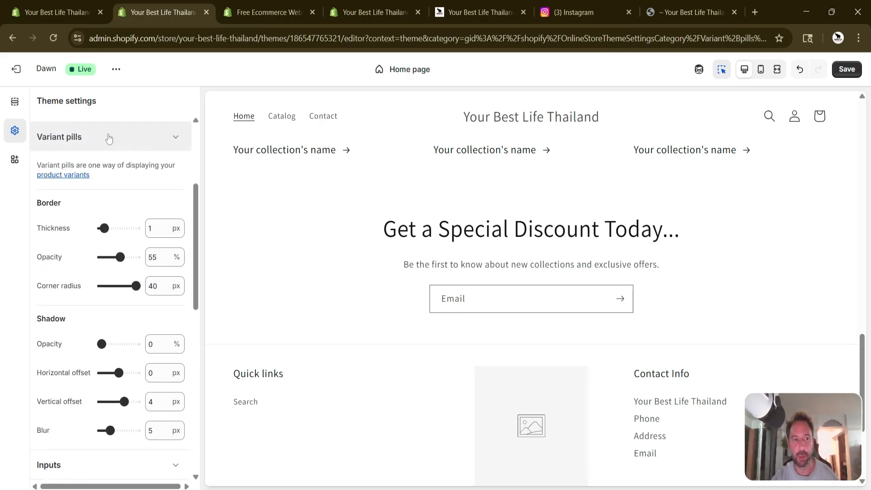
left_click(109, 138)
Examine the border and shadow options for Inputs, and open the Product cards settings.
left_click(109, 172)
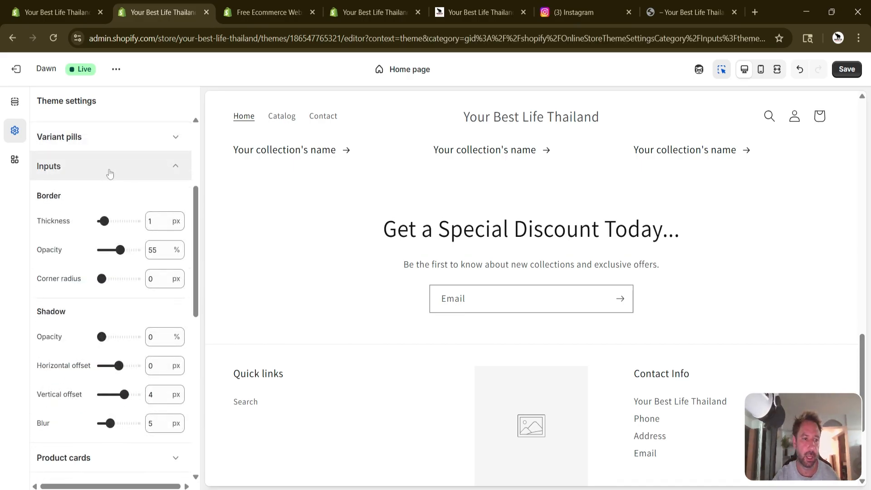
scroll(113, 254, "down", 3)
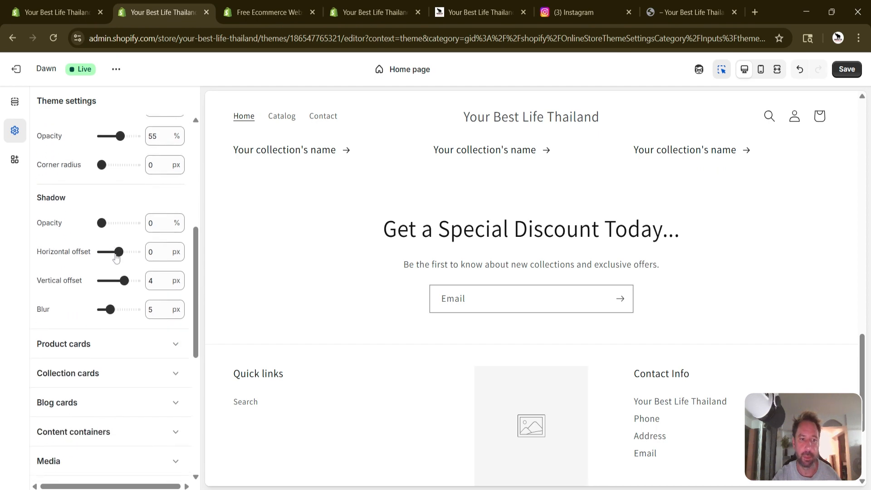
scroll(100, 222, "up", 3)
left_click(74, 170)
left_click(89, 206)
left_click(91, 208)
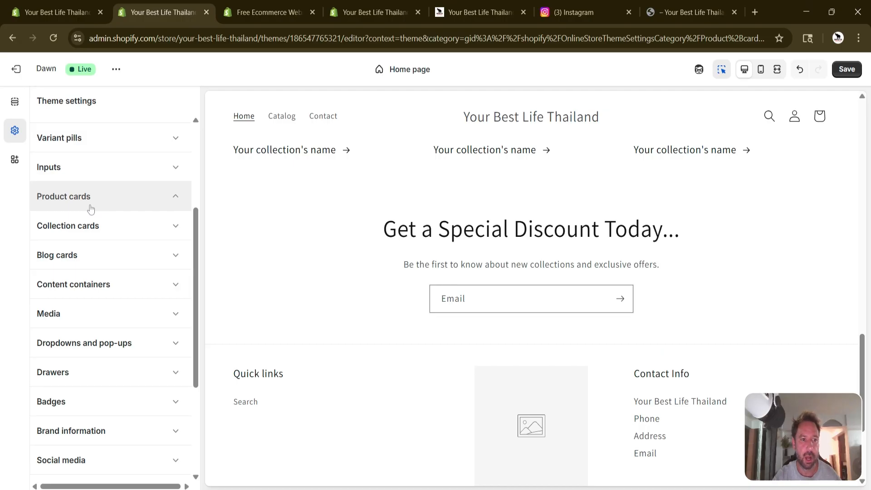
Examine the style, border and shadow options for Product cards alongside the product section of the home page preview.
left_click(91, 208)
scroll(266, 337, "up", 7)
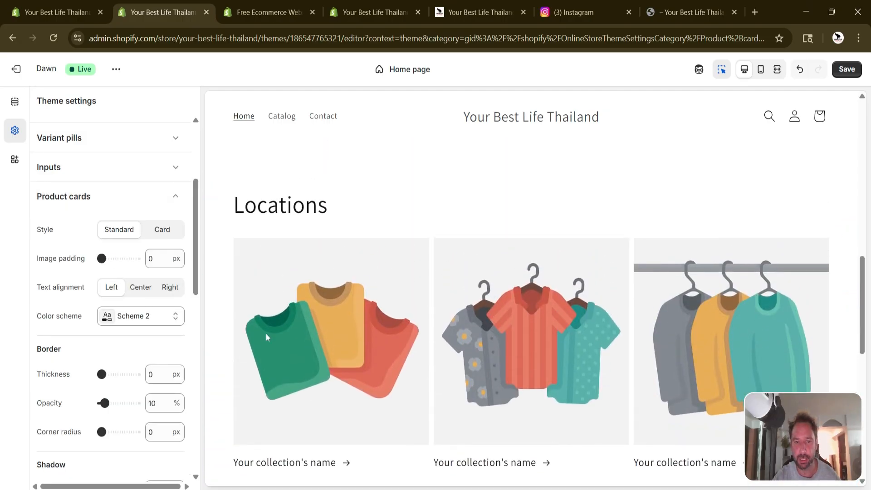
scroll(330, 325, "up", 12)
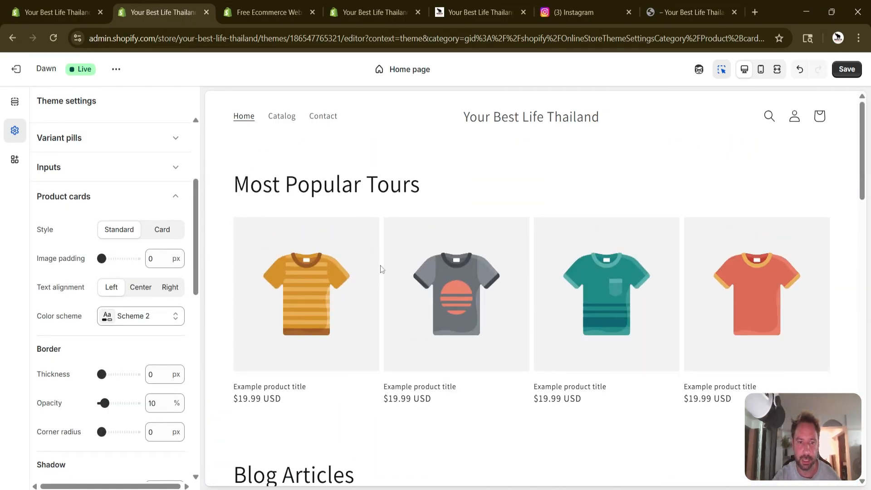
scroll(150, 248, "down", 3)
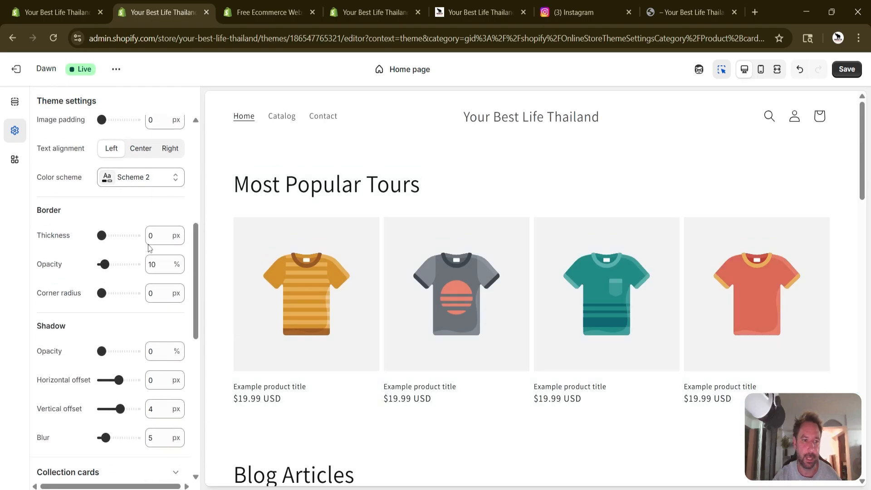
scroll(150, 247, "down", 1)
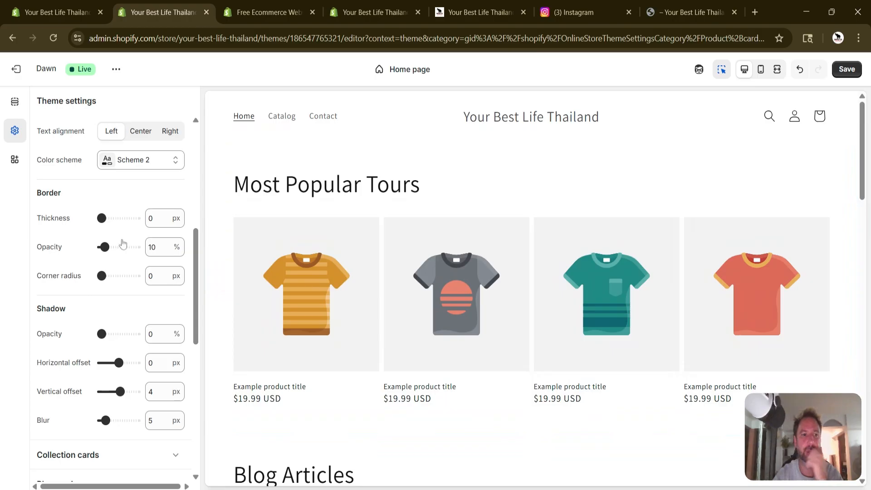
scroll(123, 245, "down", 3)
Examine the border and shadow options for Collection cards, and open the Blog cards settings.
left_click(111, 293)
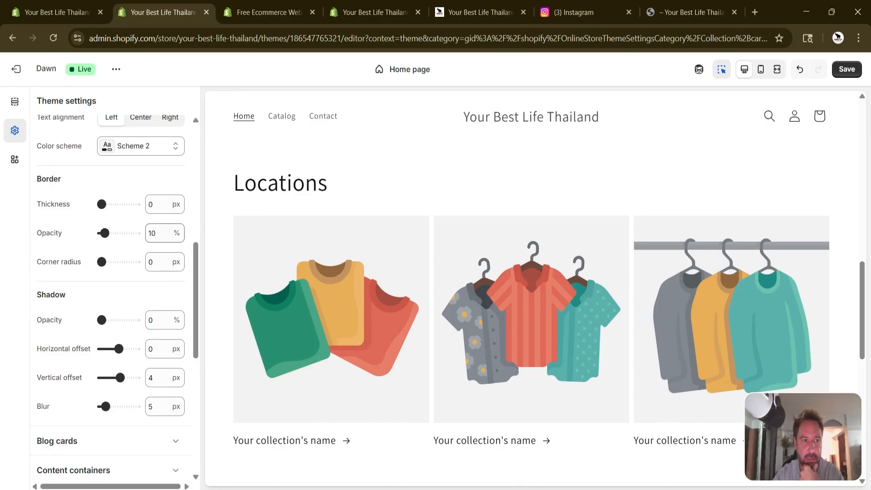
scroll(150, 229, "down", 3)
left_click(92, 302)
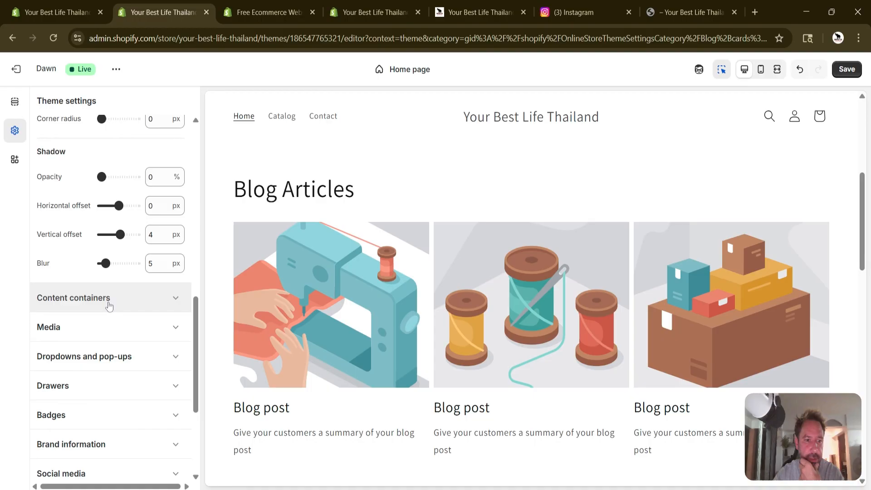
Examine the border and shadow options for Content containers alongside the home page sections in the preview.
left_click(107, 304)
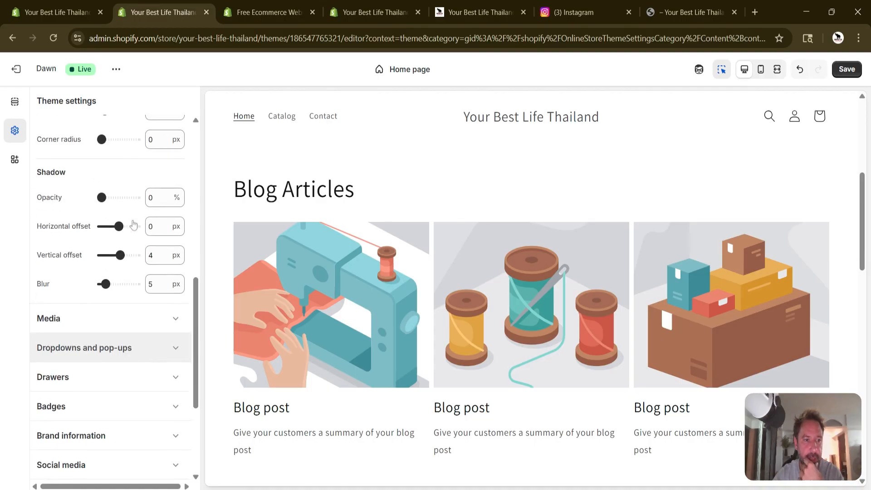
scroll(131, 227, "down", 2)
scroll(127, 229, "up", 7)
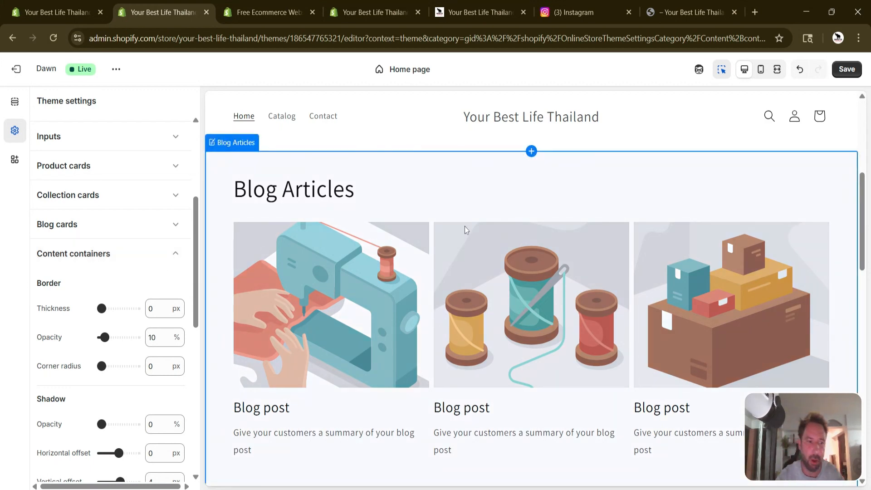
scroll(509, 292, "down", 5)
scroll(51, 347, "down", 4)
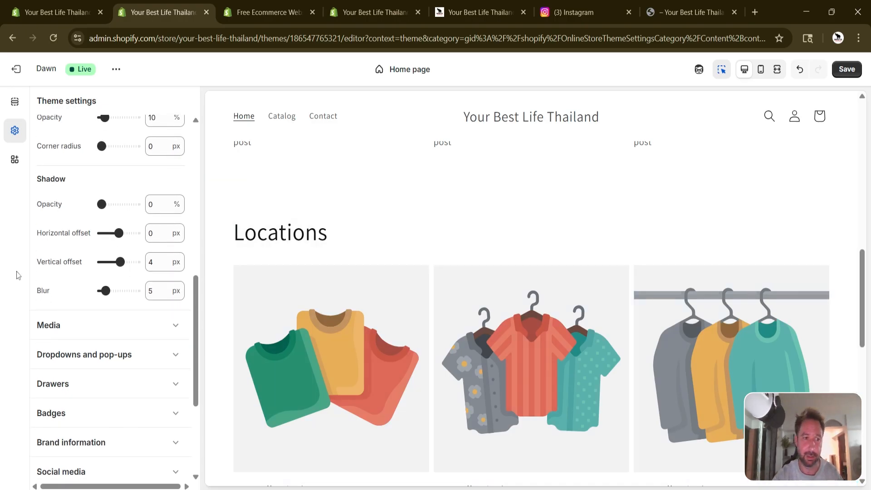
Examine the theme settings for Media, Dropdowns and pop-ups, Drawers and Badges.
left_click(114, 325)
scroll(109, 242, "down", 3)
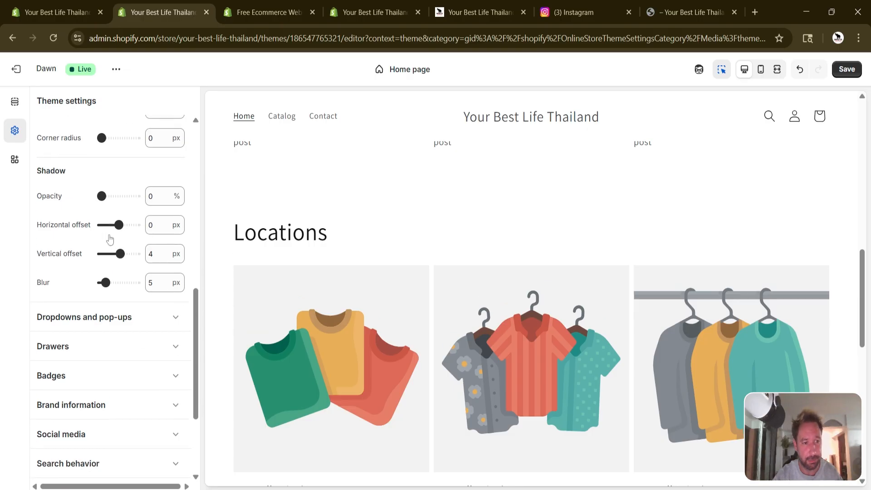
left_click(115, 260)
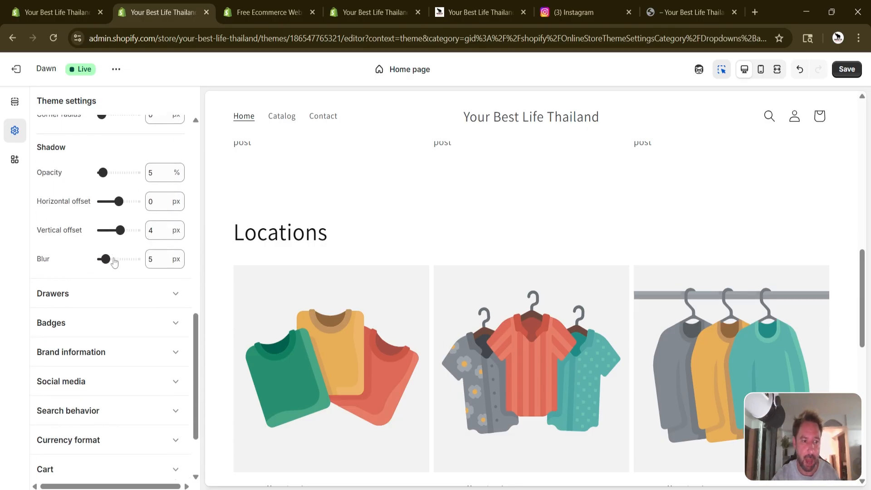
left_click(106, 290)
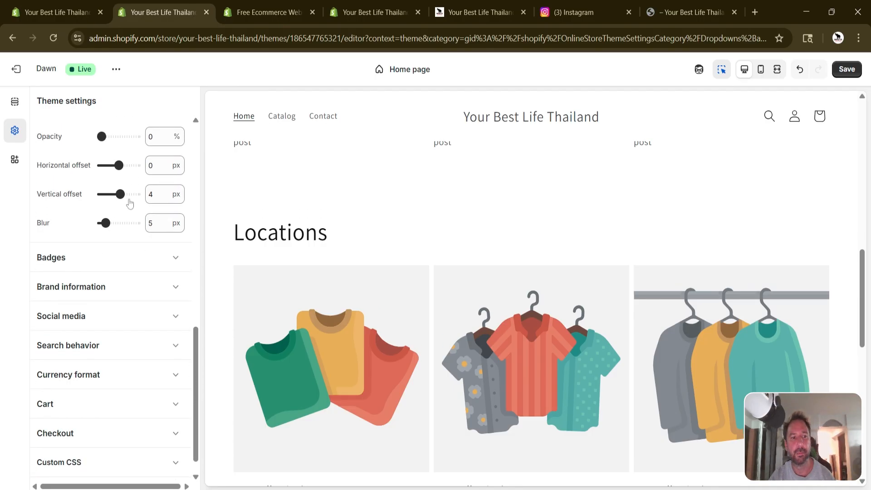
scroll(114, 254, "down", 5)
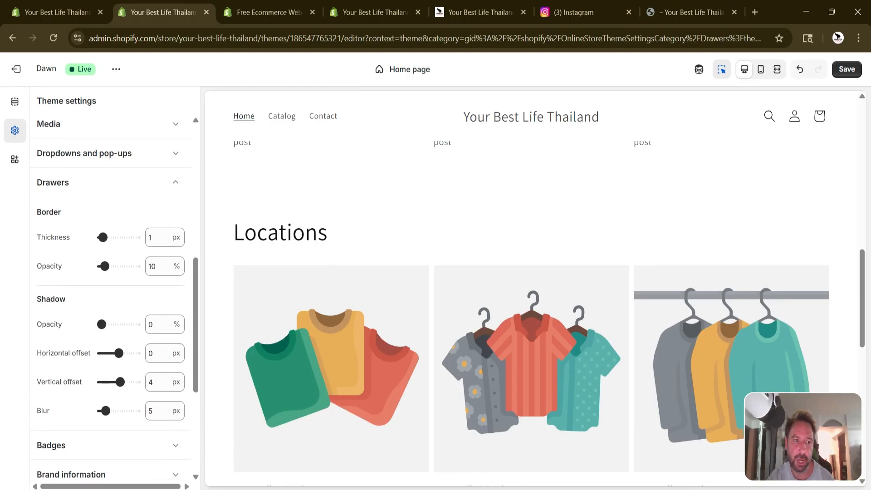
left_click(99, 310)
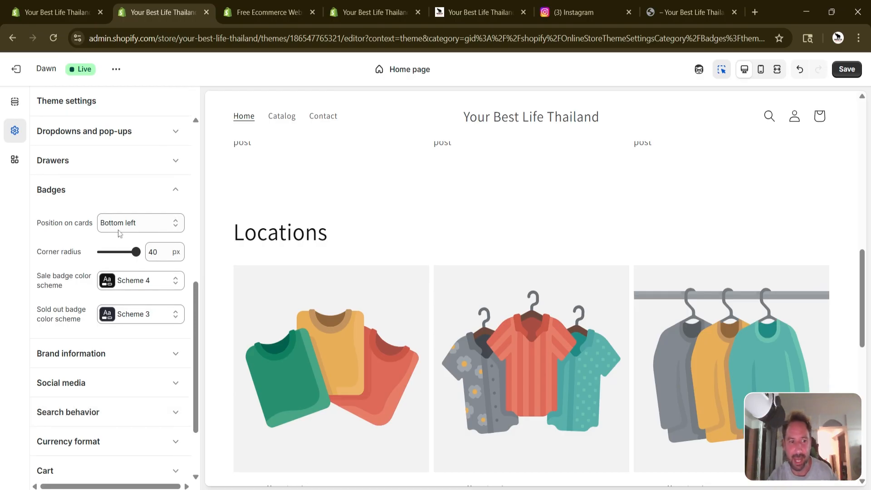
scroll(114, 272, "down", 2)
Examine the Brand information settings and compare them with the footer blocks in the home page preview.
left_click(113, 285)
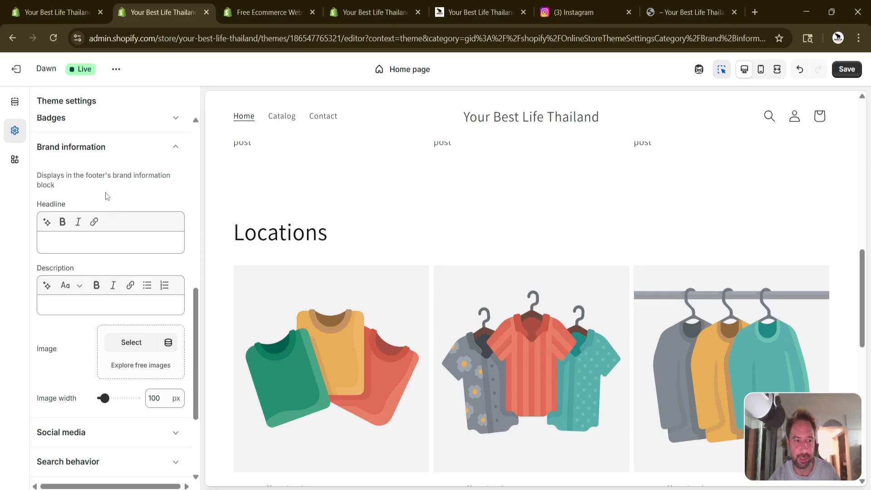
left_click_drag(72, 175, 151, 189)
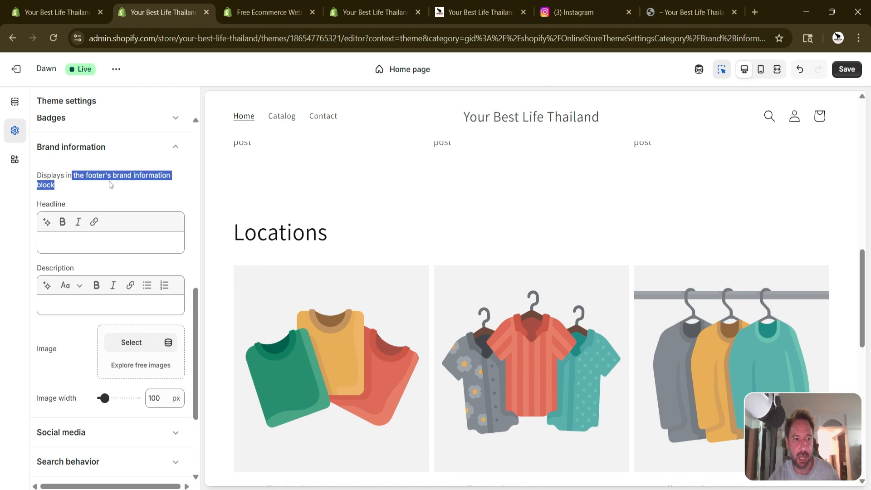
scroll(116, 268, "down", 3)
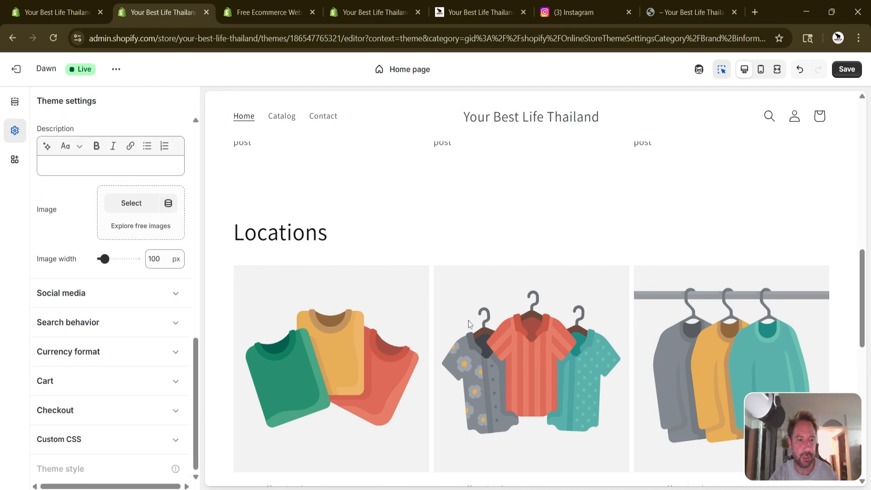
scroll(455, 317, "down", 4)
scroll(470, 324, "down", 6)
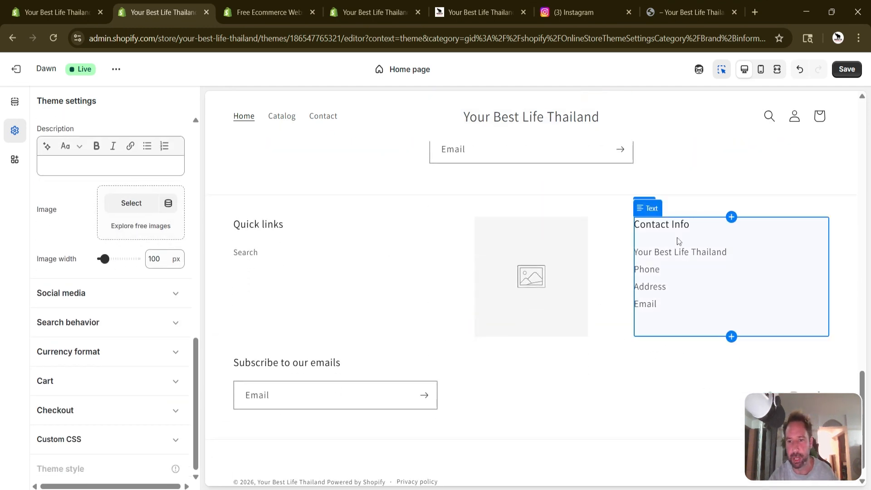
scroll(94, 210, "up", 4)
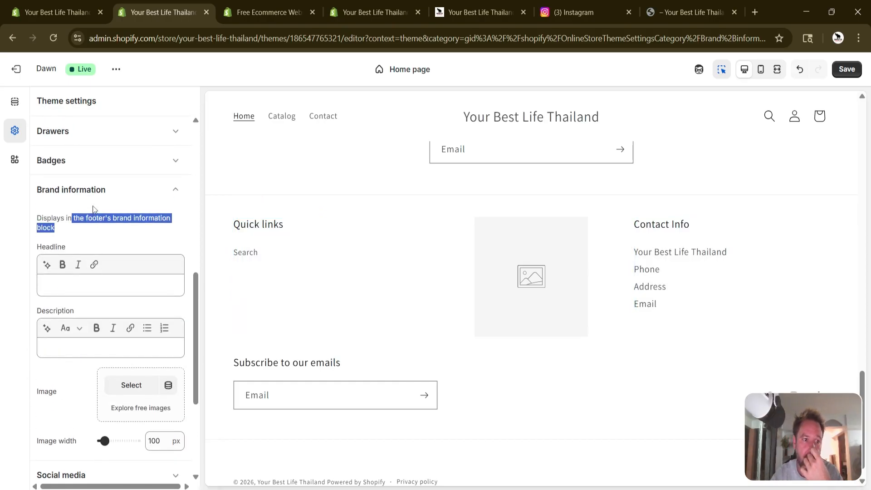
left_click(89, 194)
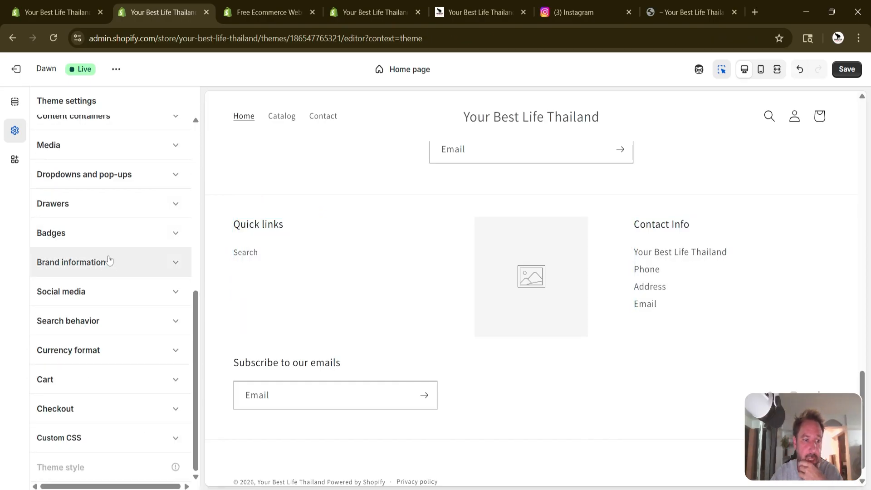
Examine the Social media links and the Search behavior options in the theme settings.
left_click(133, 293)
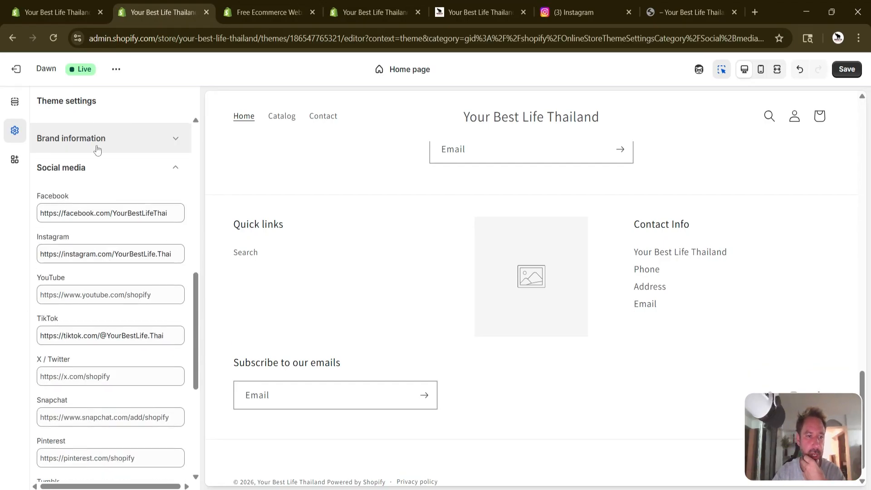
left_click(93, 169)
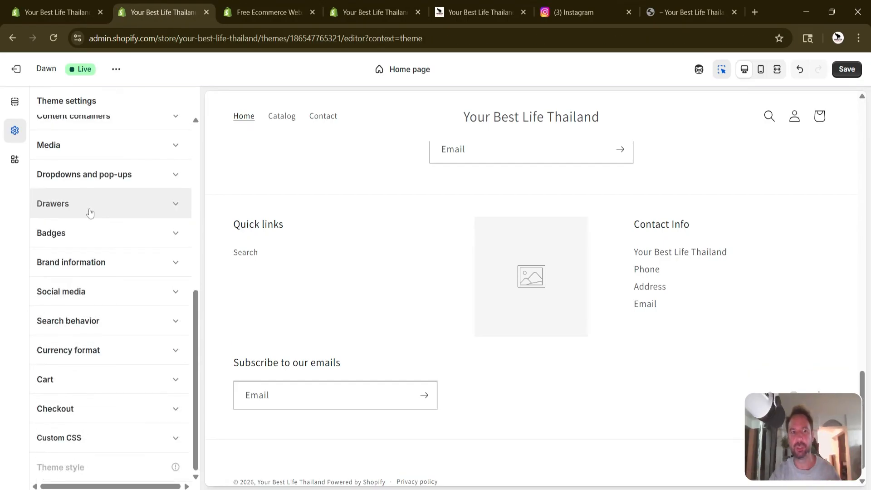
left_click(113, 325)
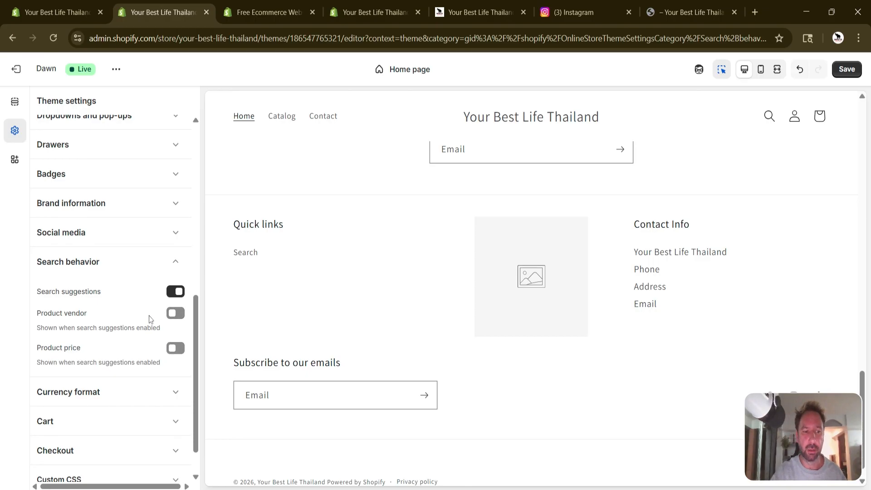
scroll(149, 318, "down", 1)
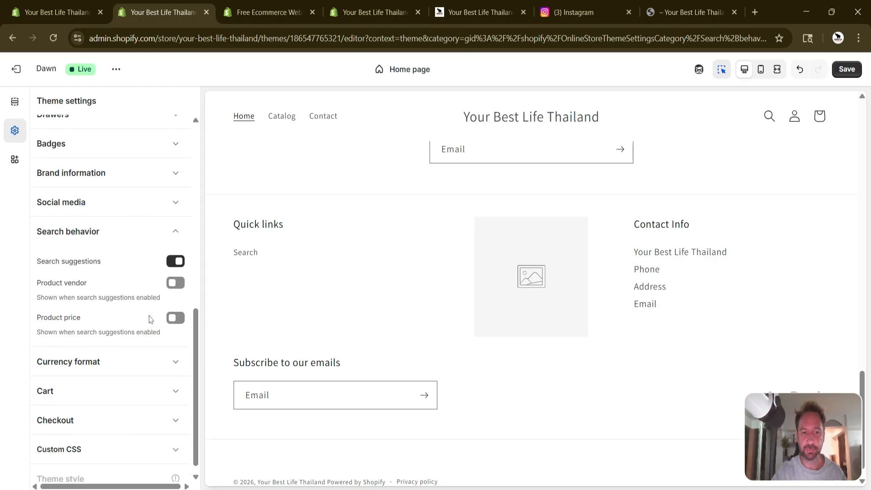
Examine the Currency format and Cart options, including the choice of cart type.
left_click(121, 359)
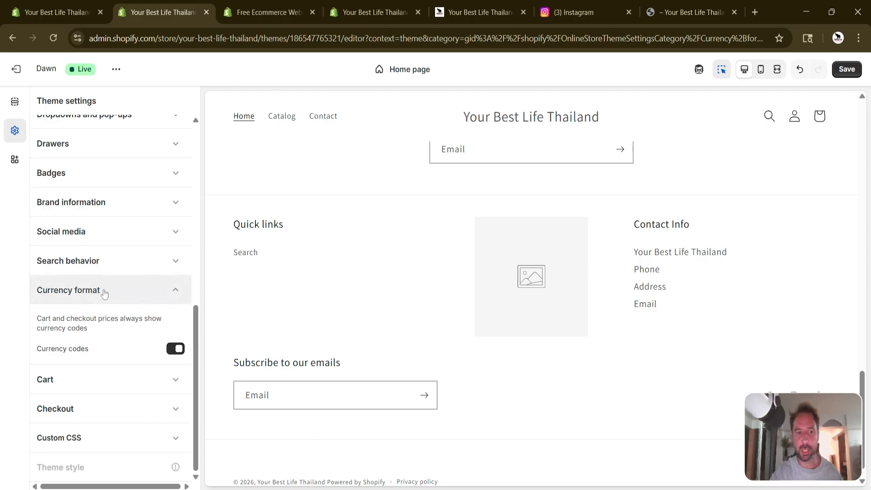
left_click(105, 380)
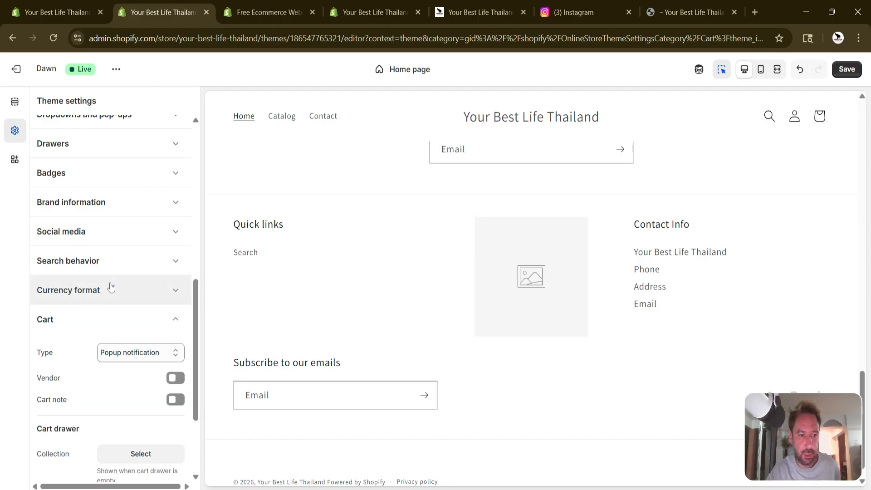
left_click(137, 227)
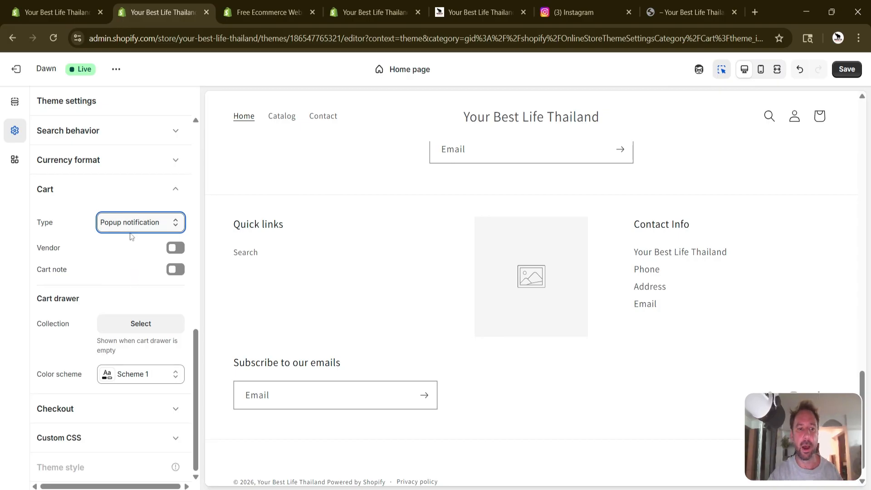
left_click(63, 236)
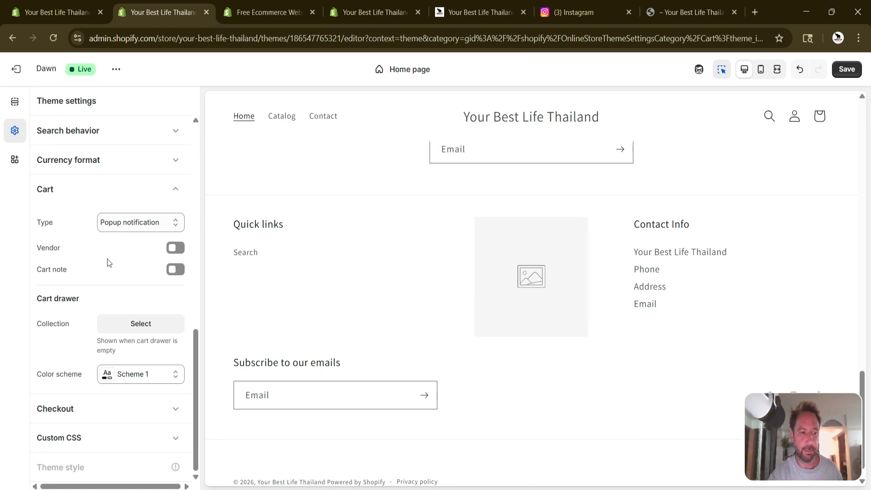
Examine the Checkout branding, typography, color and layout options, and open the Custom CSS settings.
left_click(120, 409)
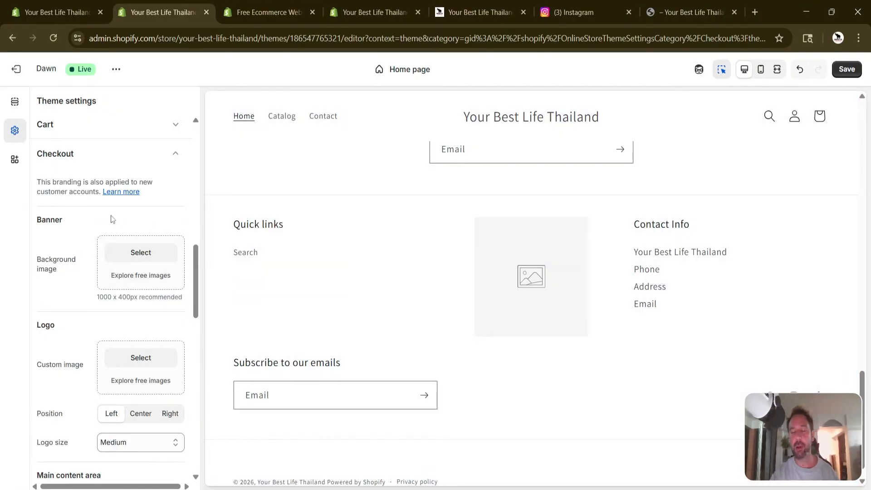
scroll(124, 253, "down", 5)
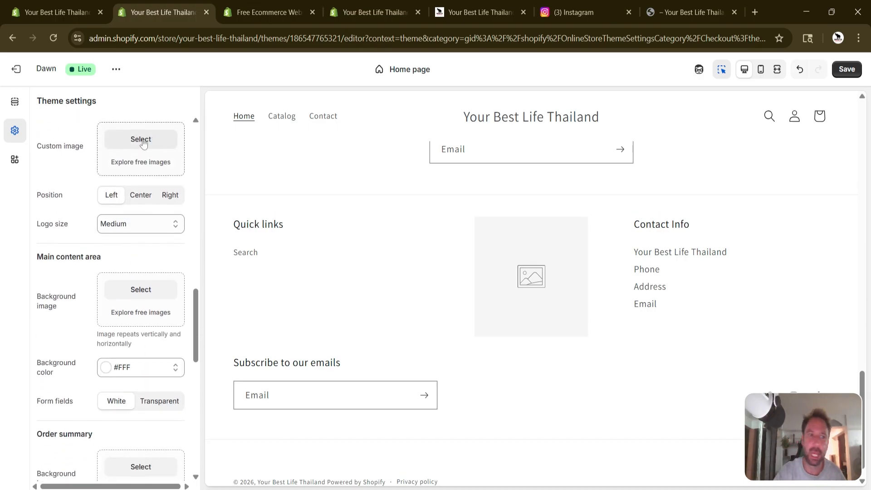
scroll(125, 243, "down", 3)
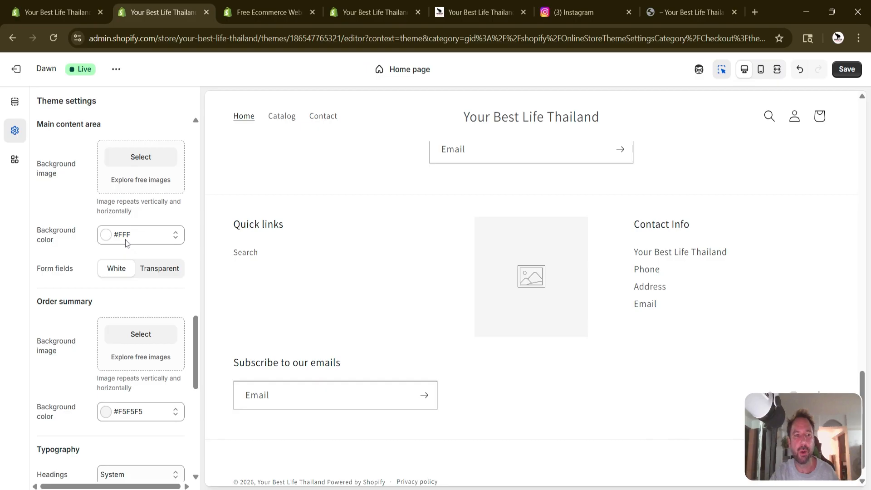
scroll(127, 243, "up", 3)
scroll(127, 243, "down", 3)
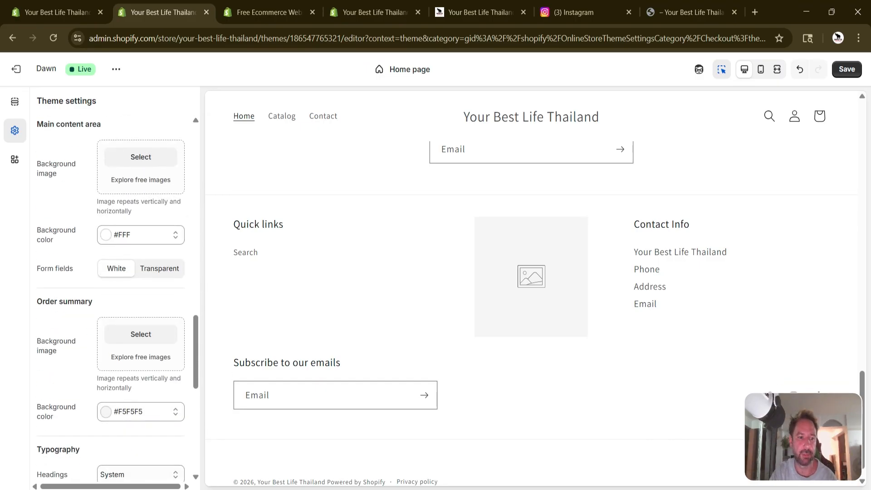
scroll(127, 182, "down", 6)
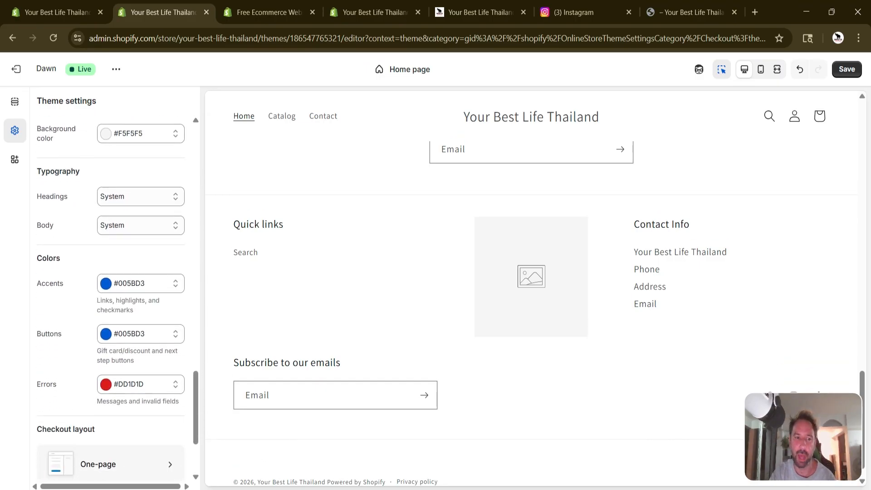
scroll(114, 232, "down", 3)
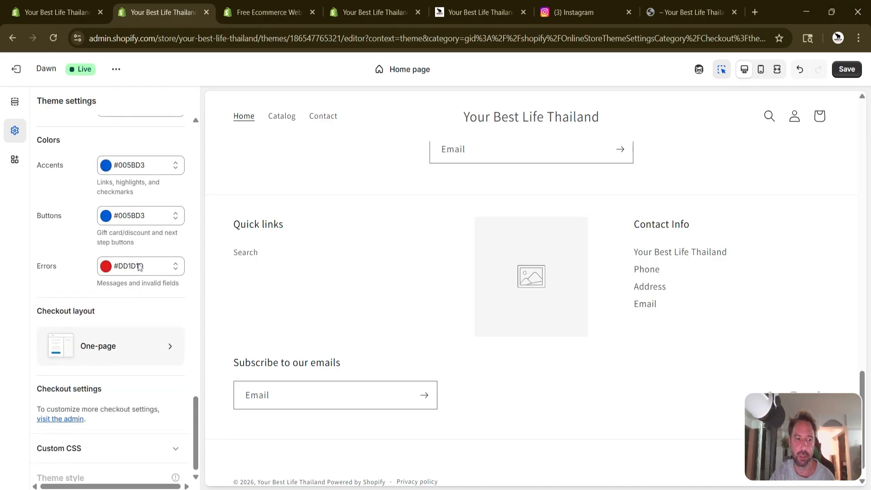
left_click(104, 447)
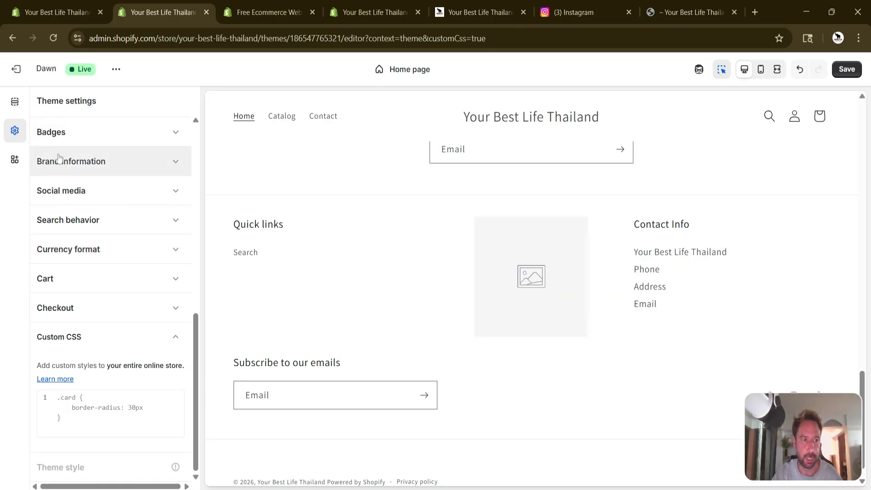
Examine the Announcement bar's section settings on the home page and return to the general theme settings list.
scroll(137, 177, "up", 10)
scroll(137, 177, "up", 2)
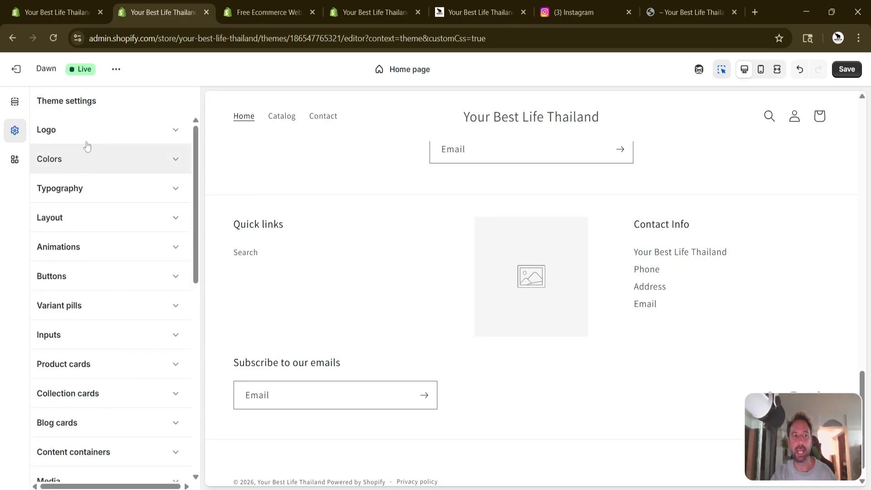
left_click(15, 102)
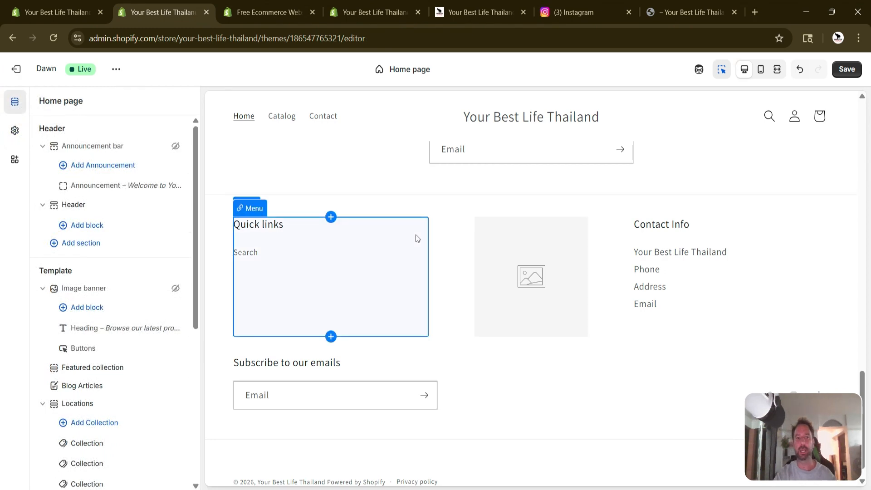
left_click(68, 148)
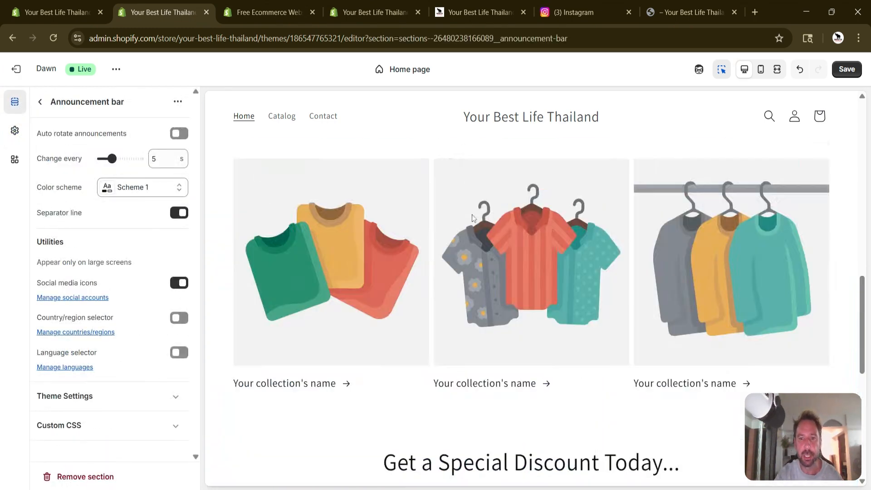
left_click(14, 130)
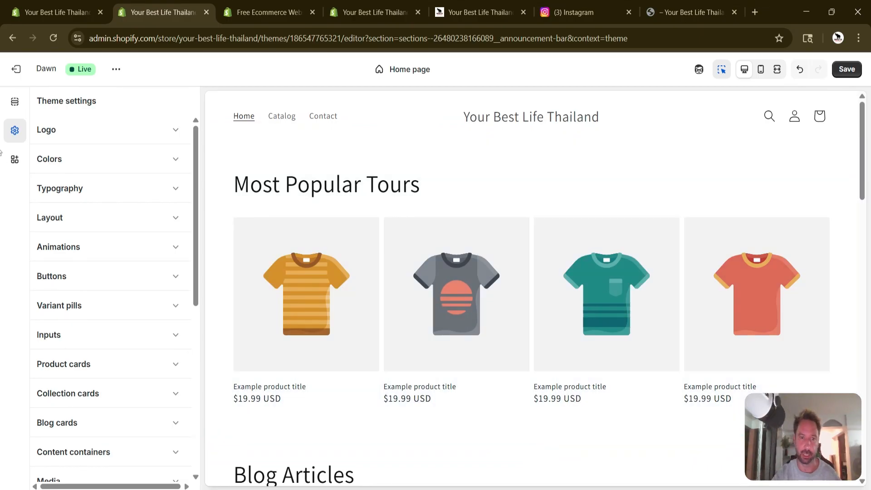
Open the app embeds with their recommended apps and review the home page preview from Most Popular Tours to Locations.
left_click(15, 160)
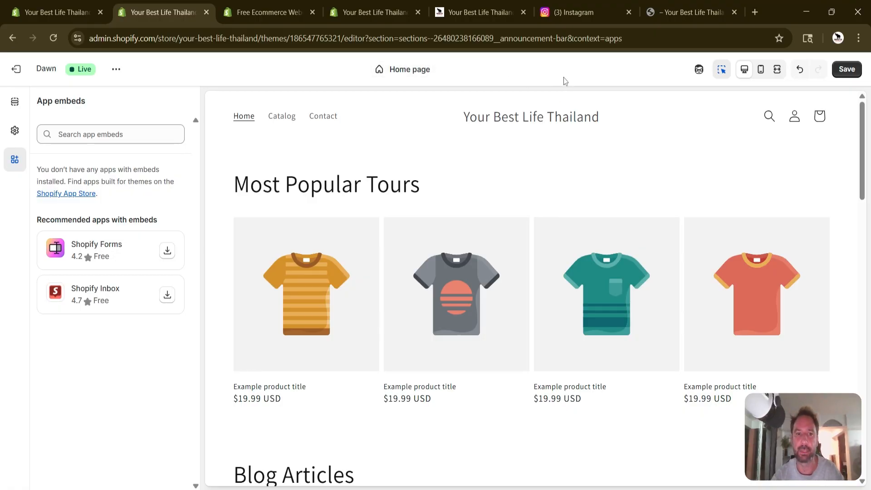
scroll(731, 169, "down", 10)
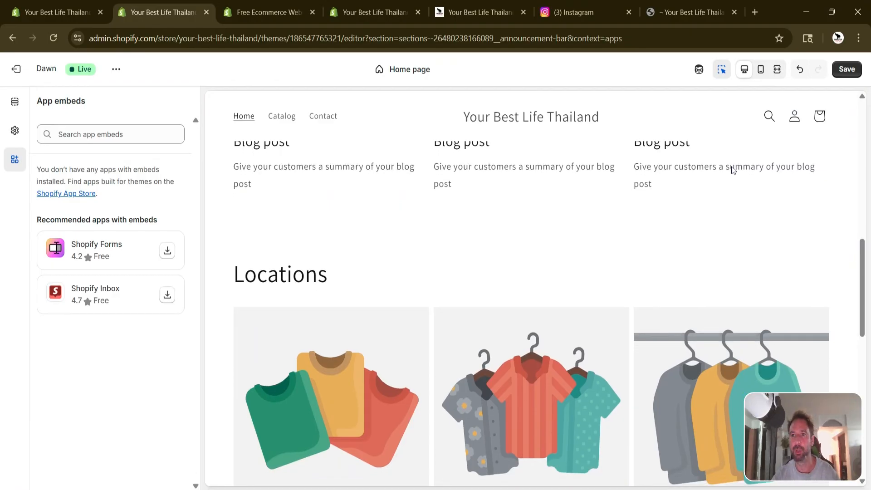
scroll(732, 169, "up", 10)
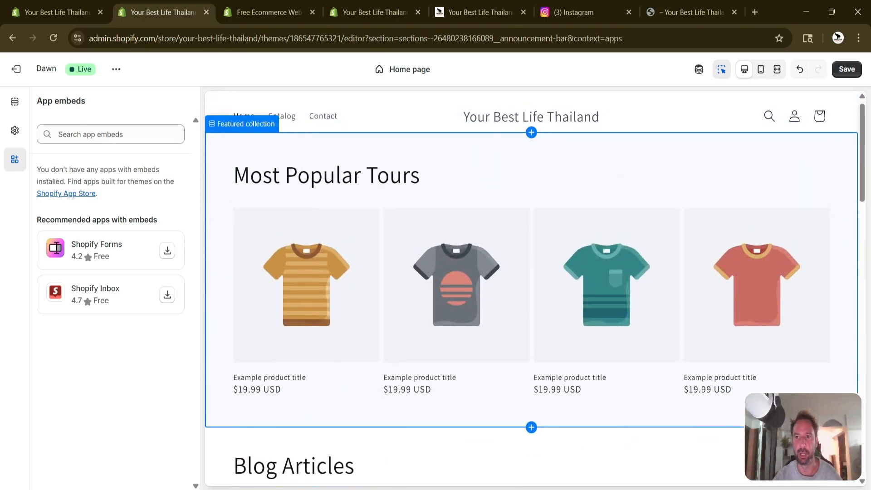
scroll(589, 97, "up", 1)
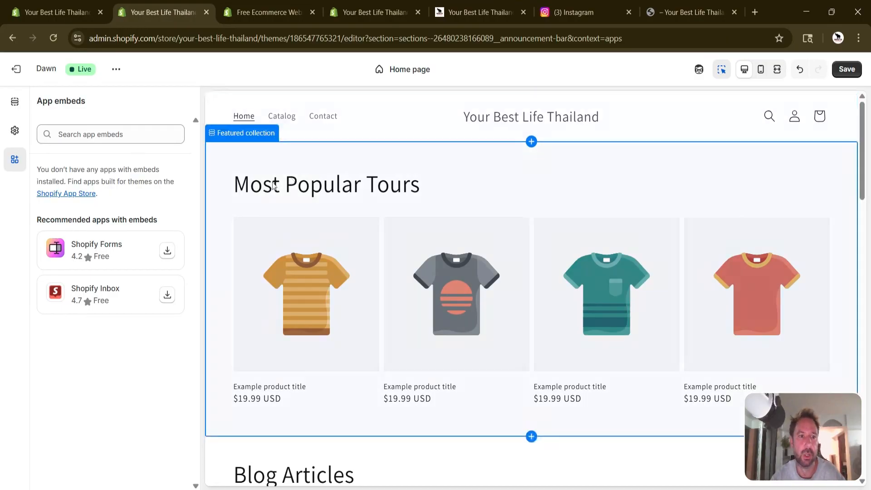